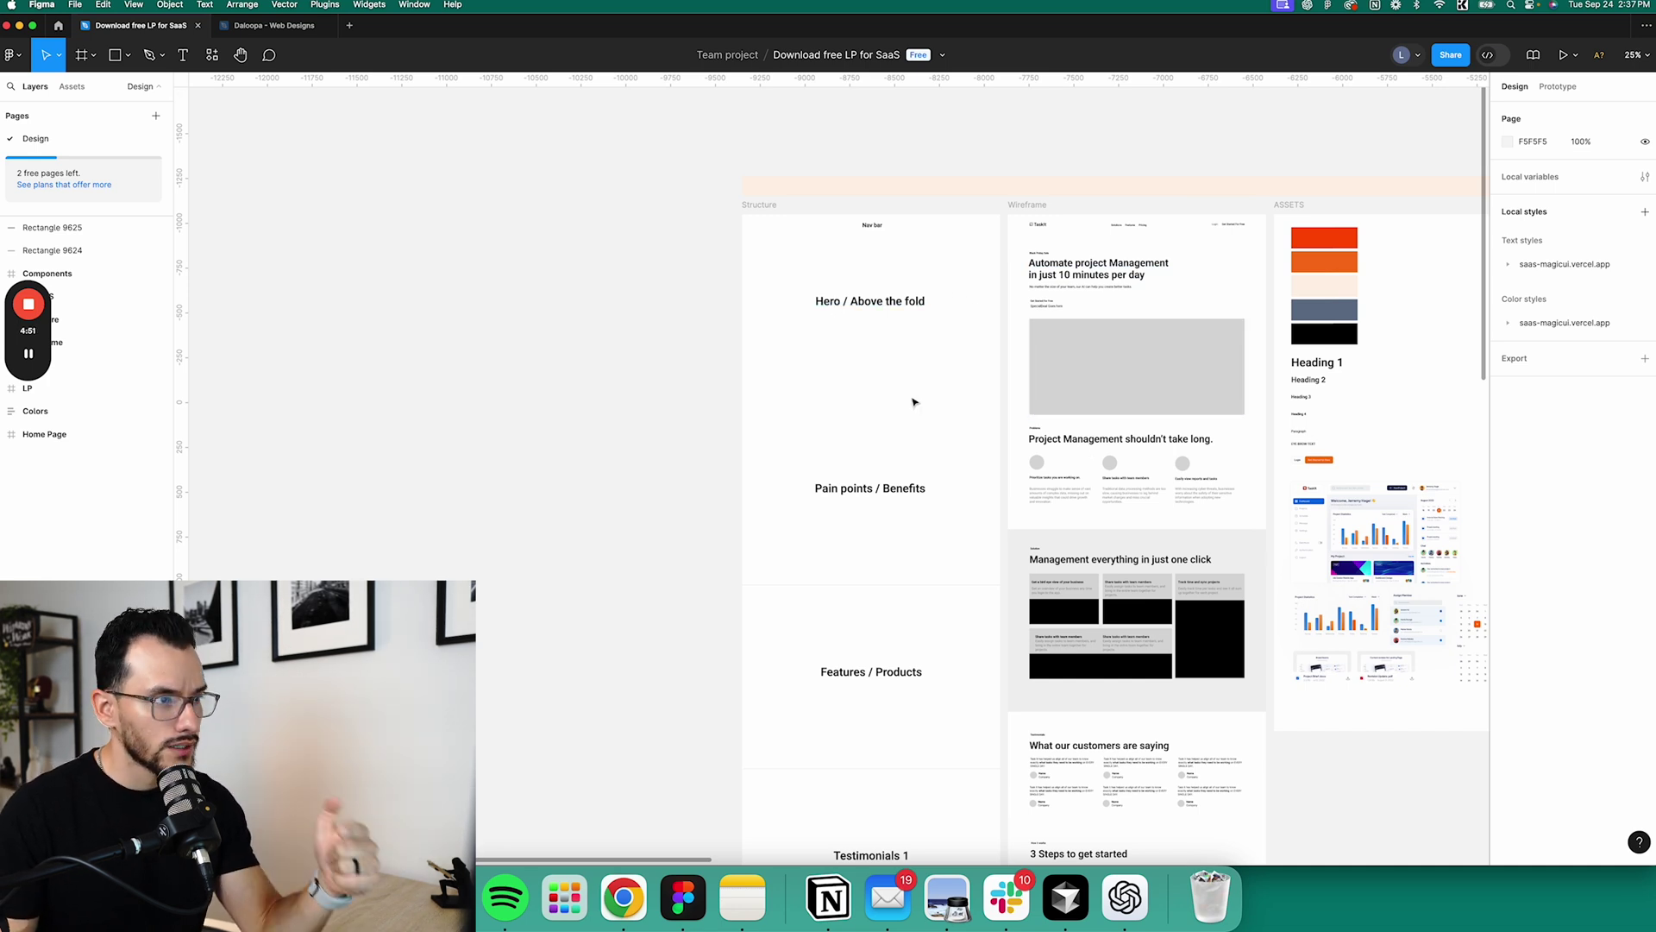
# Zoom in on the Structure frame and bring its Nav bar, Hero and Pain points / Benefits labels into view.
pyautogui.click(760, 204)
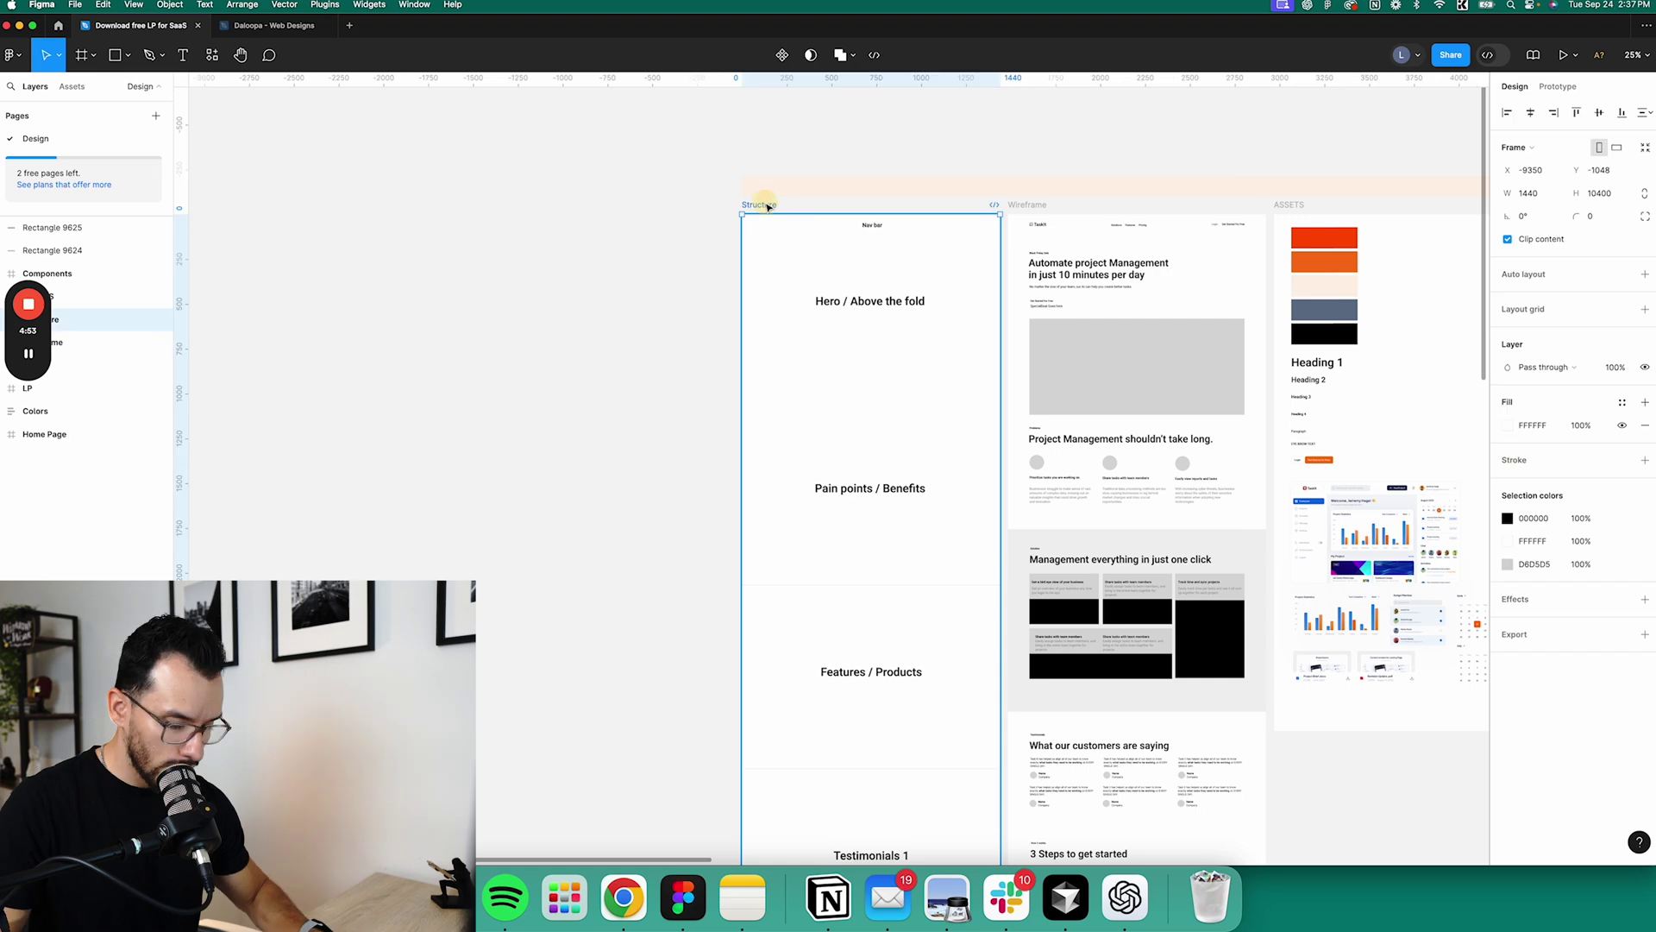
pyautogui.press('super+equal')
pyautogui.moveTo(768, 207); pyautogui.dragTo(944, 506)
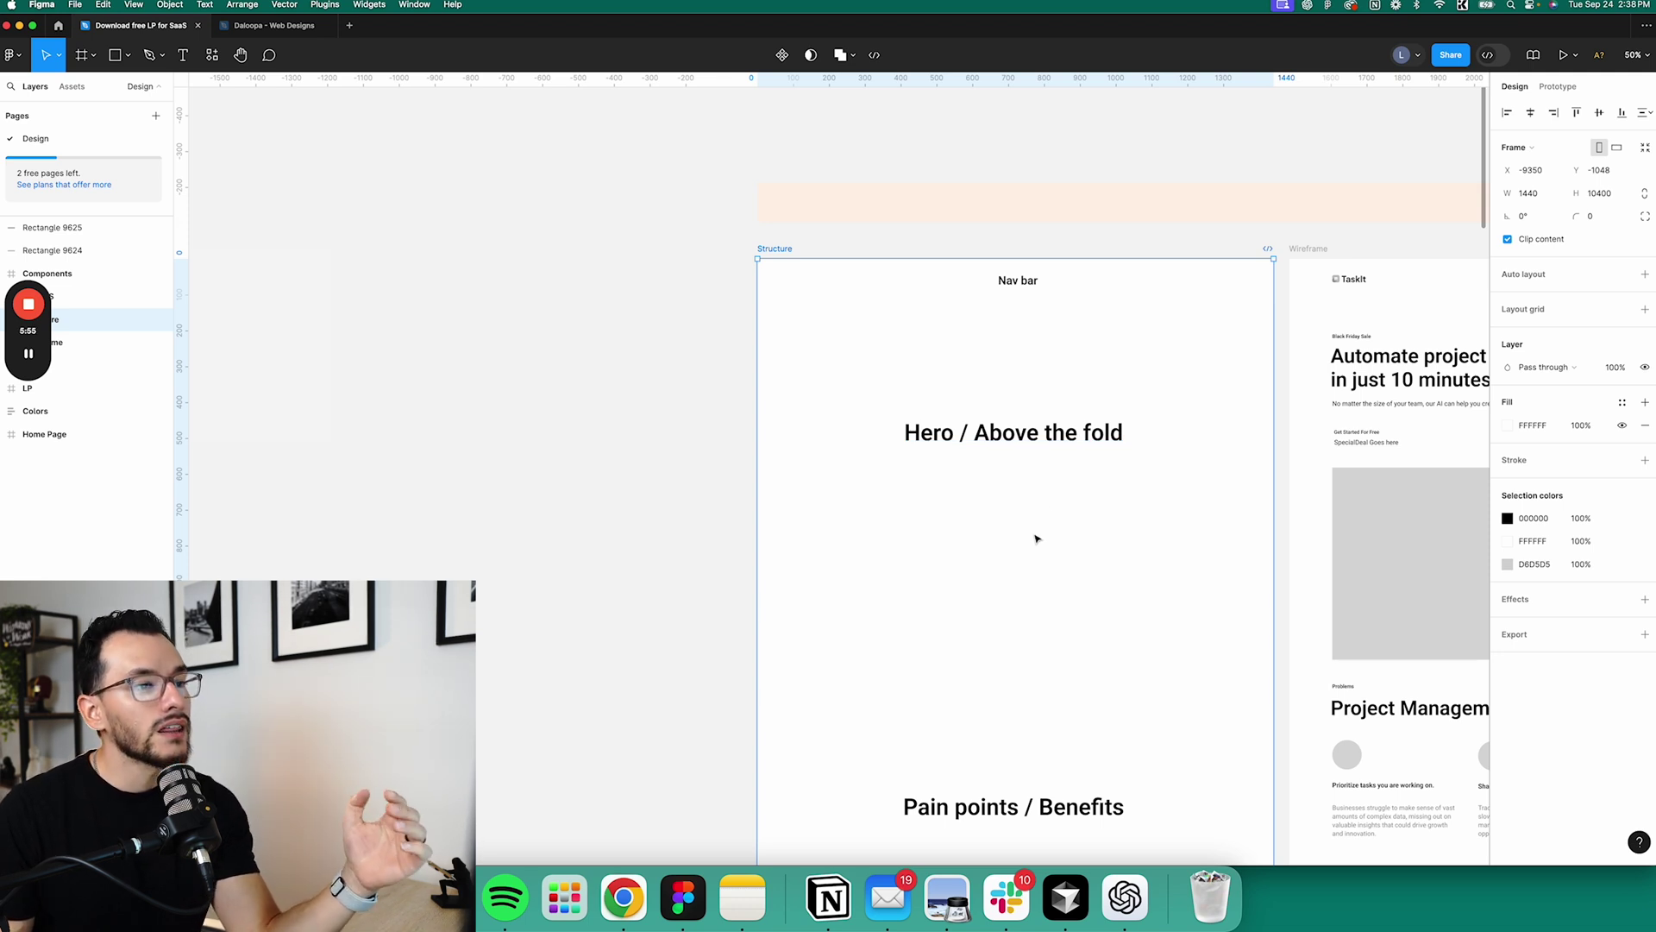
pyautogui.scroll(-5, 1036, 538)
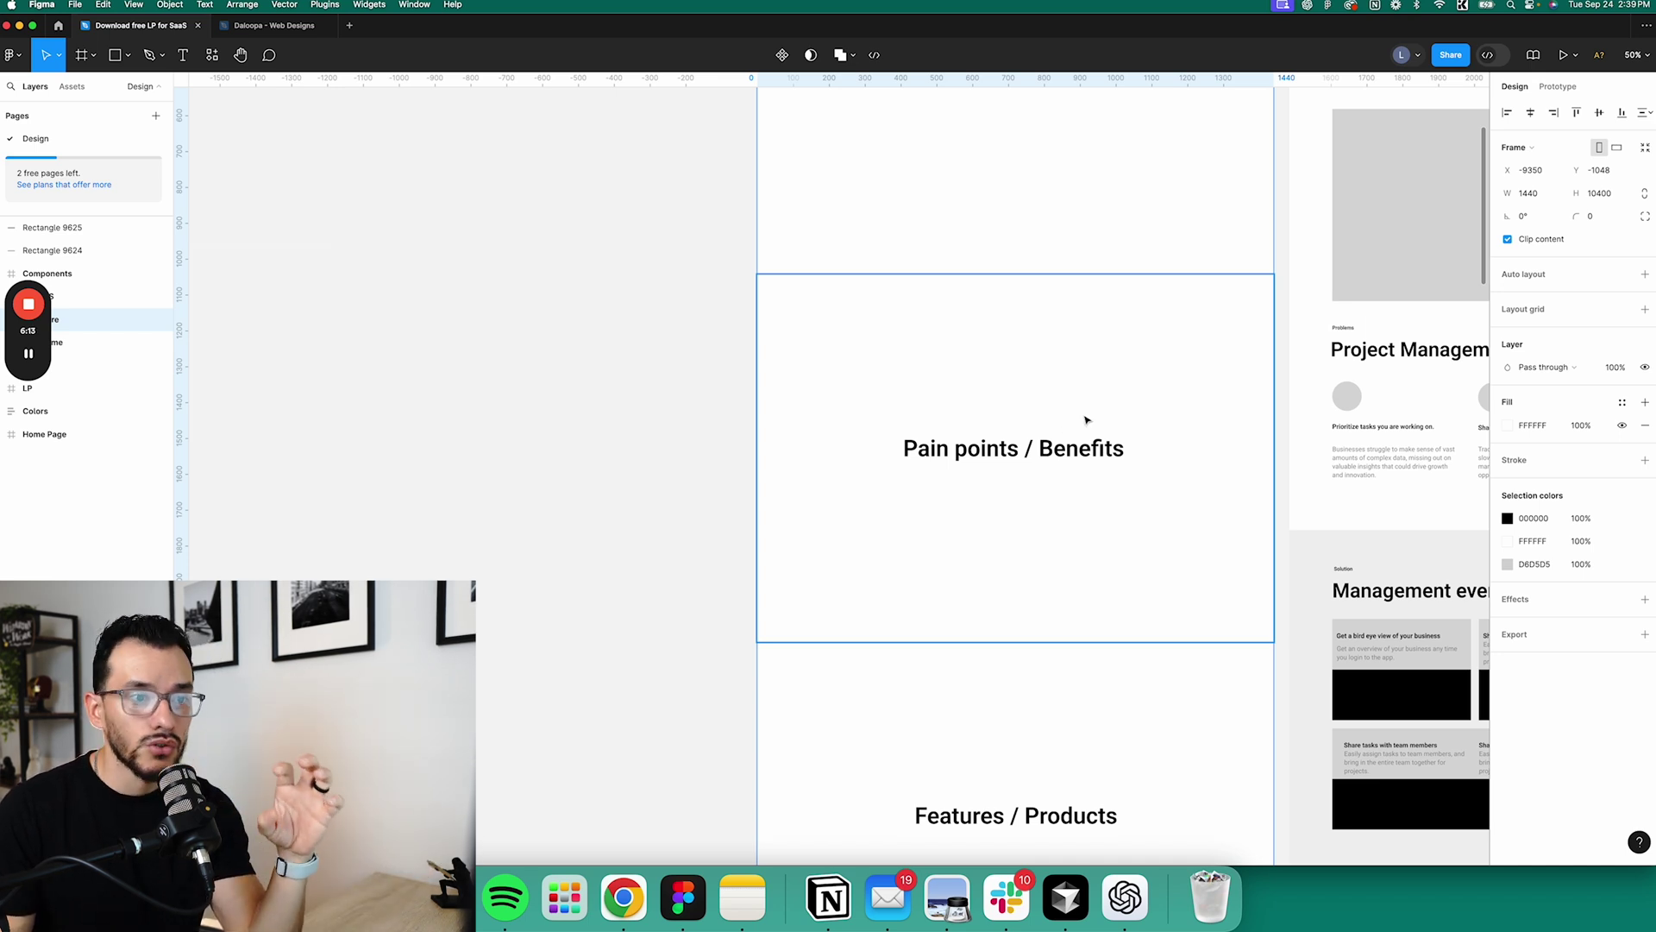
# Scroll down the Structure frame past Features / Products, Testimonials 1 and How to do it? to Pricing.
pyautogui.scroll(-1, 747, 545)
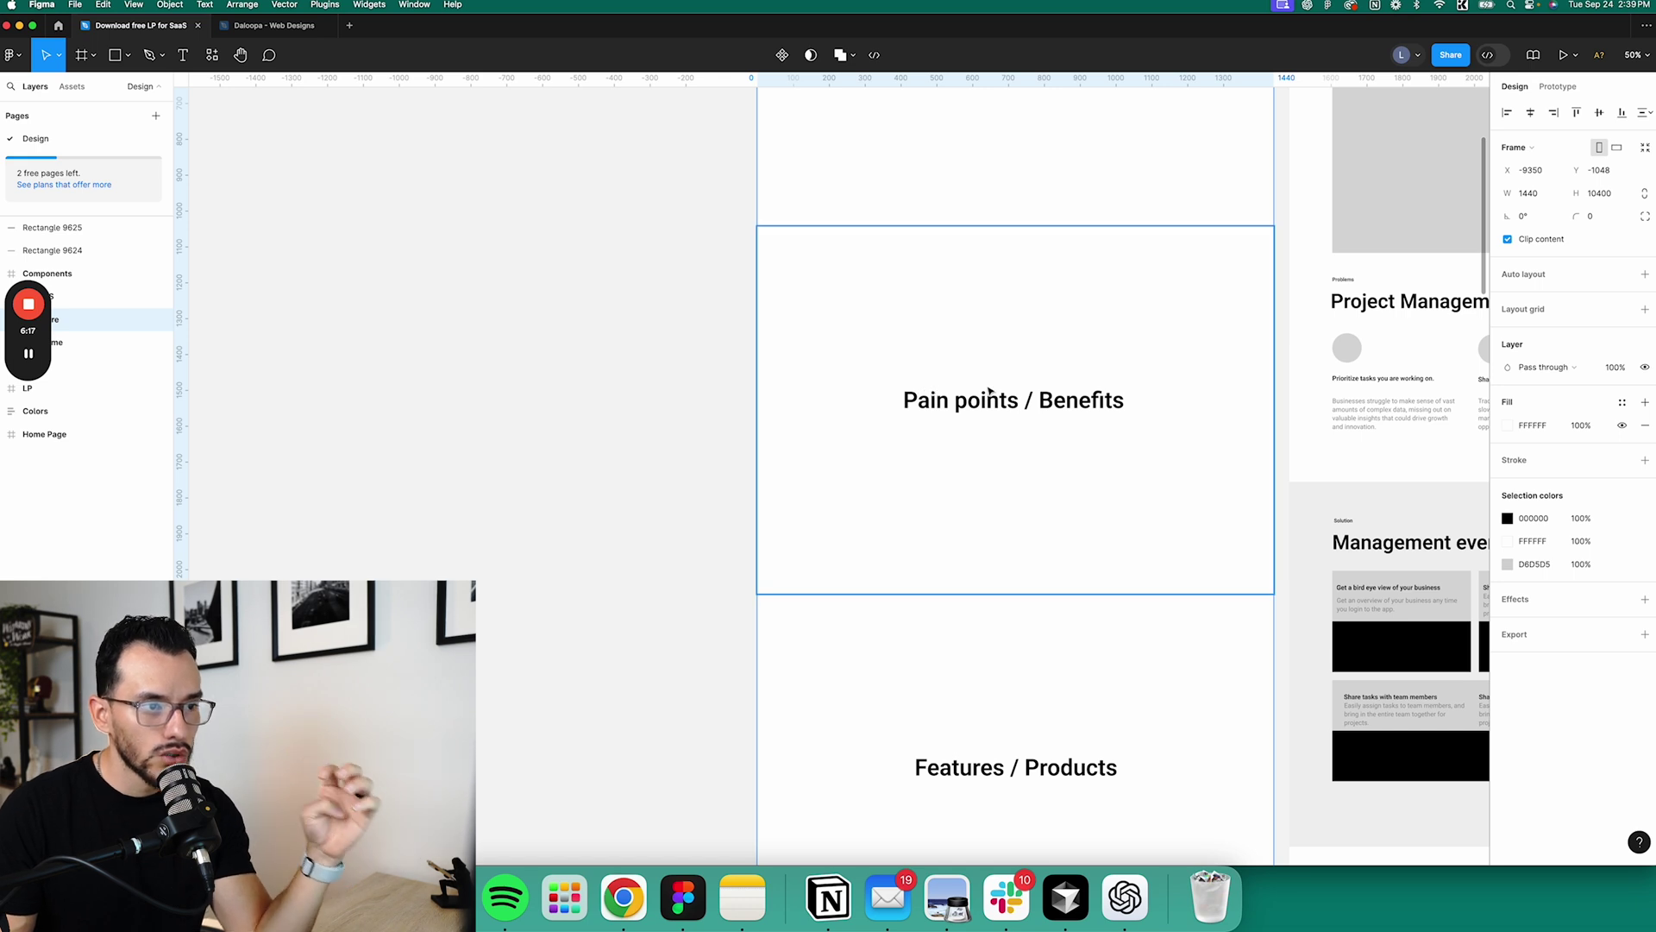
pyautogui.scroll(-3, 967, 638)
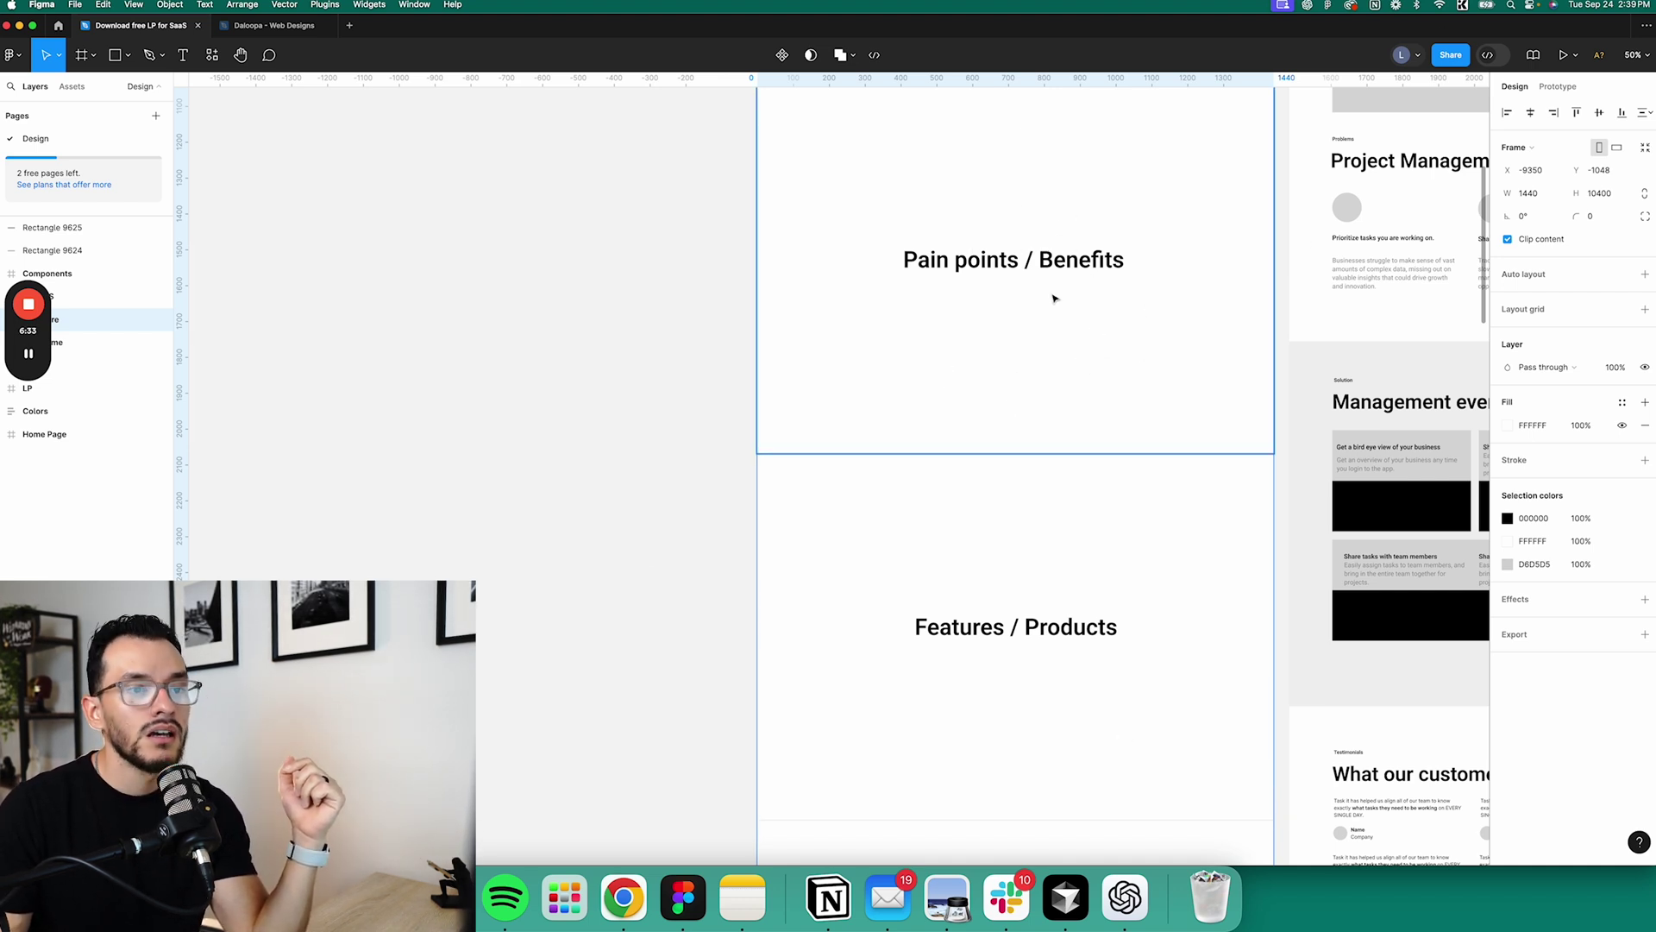
pyautogui.scroll(-3, 972, 639)
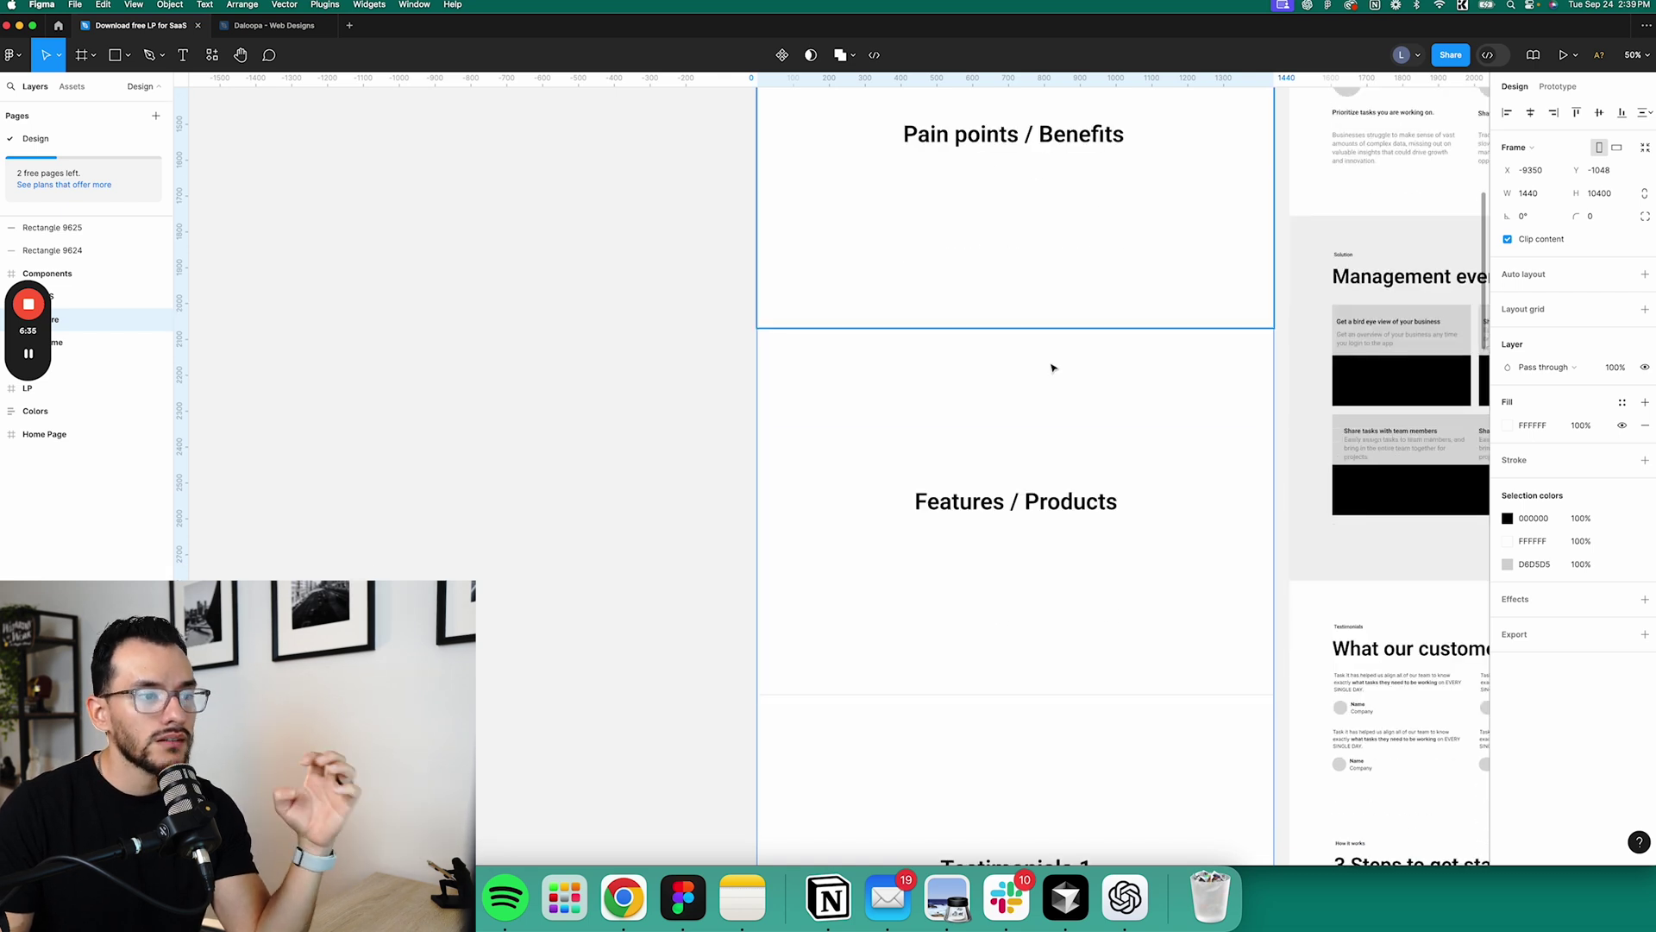
pyautogui.scroll(-2, 979, 549)
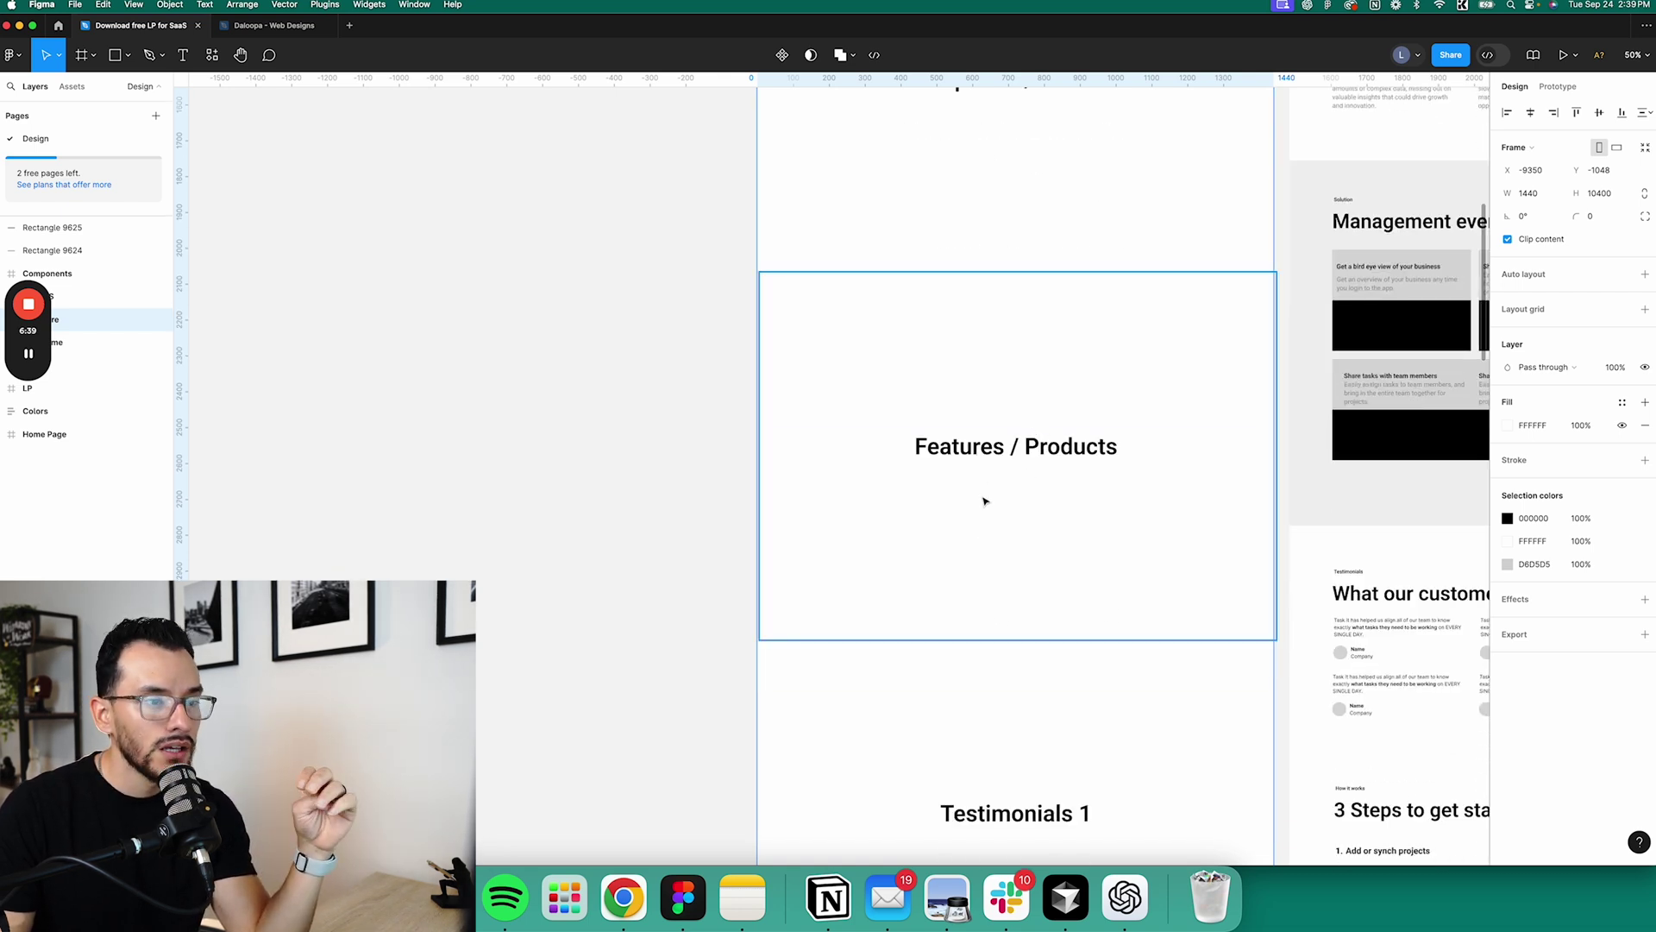
pyautogui.scroll(-7, 984, 499)
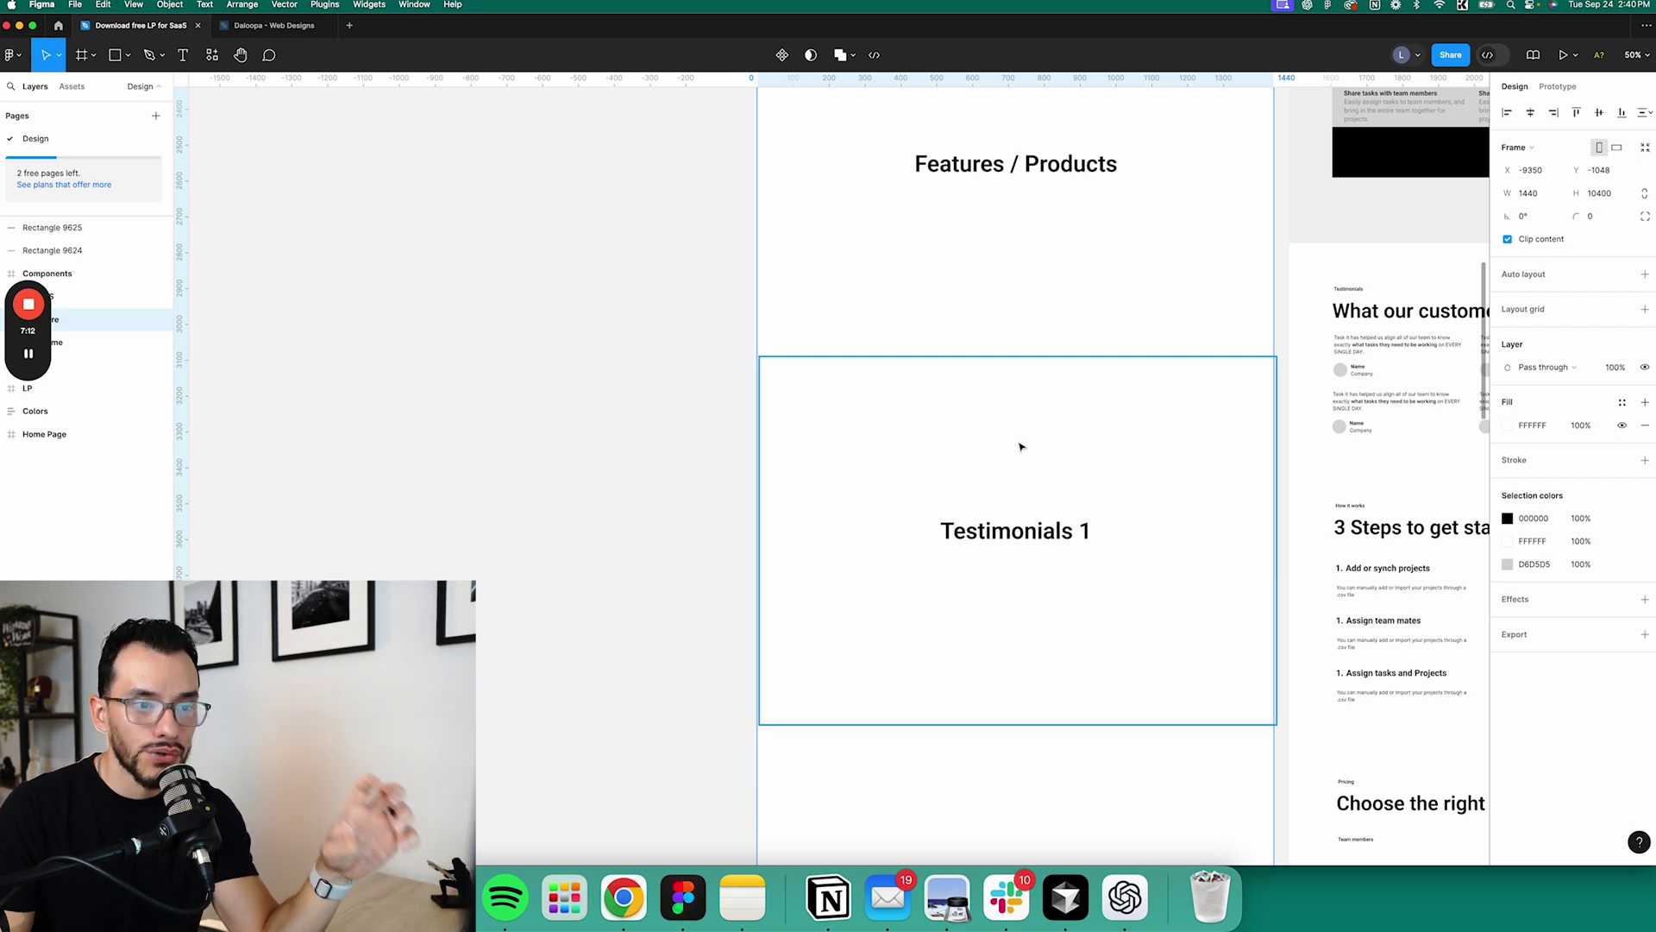
pyautogui.scroll(-3, 983, 517)
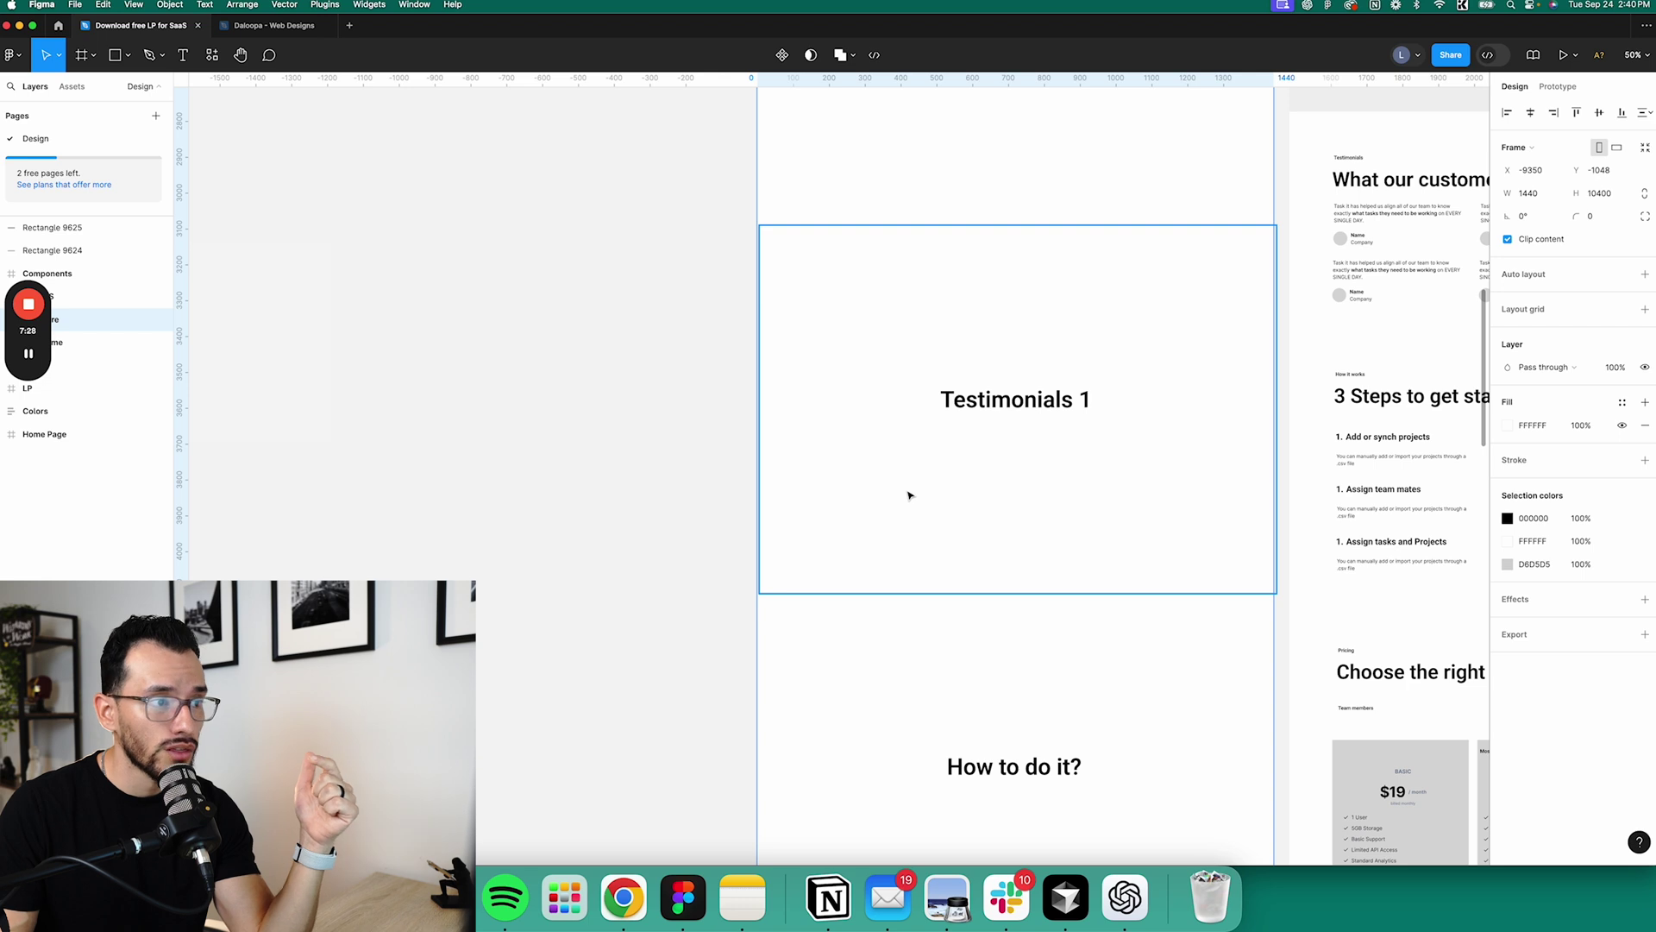
pyautogui.scroll(-3, 908, 495)
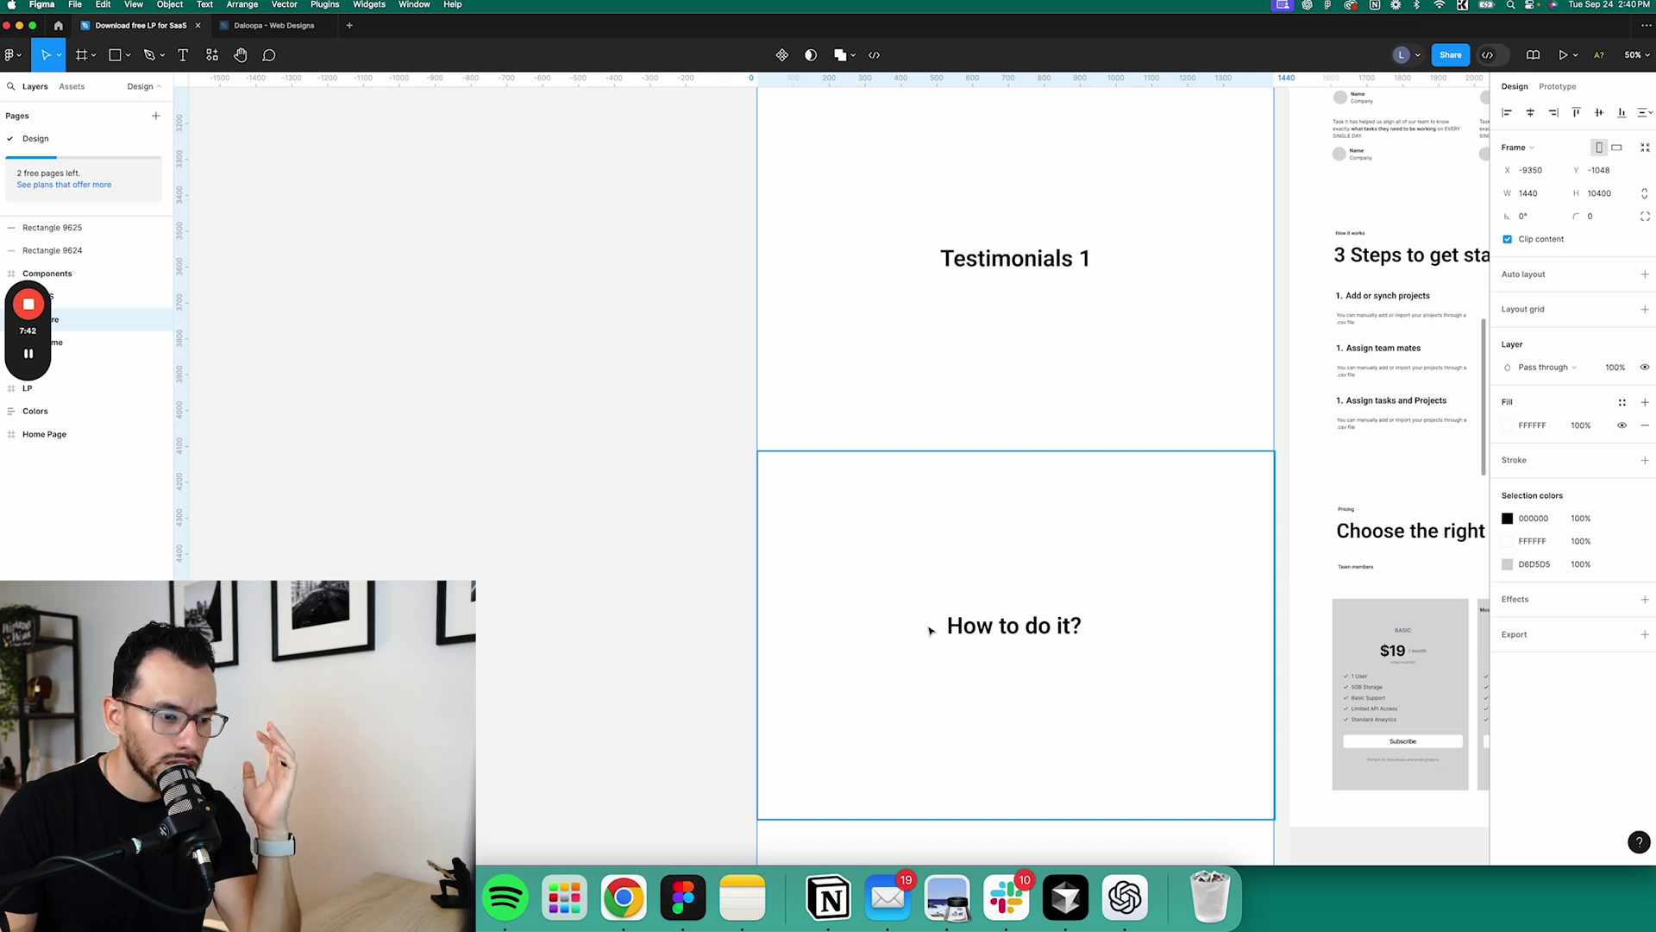
pyautogui.scroll(-3, 930, 632)
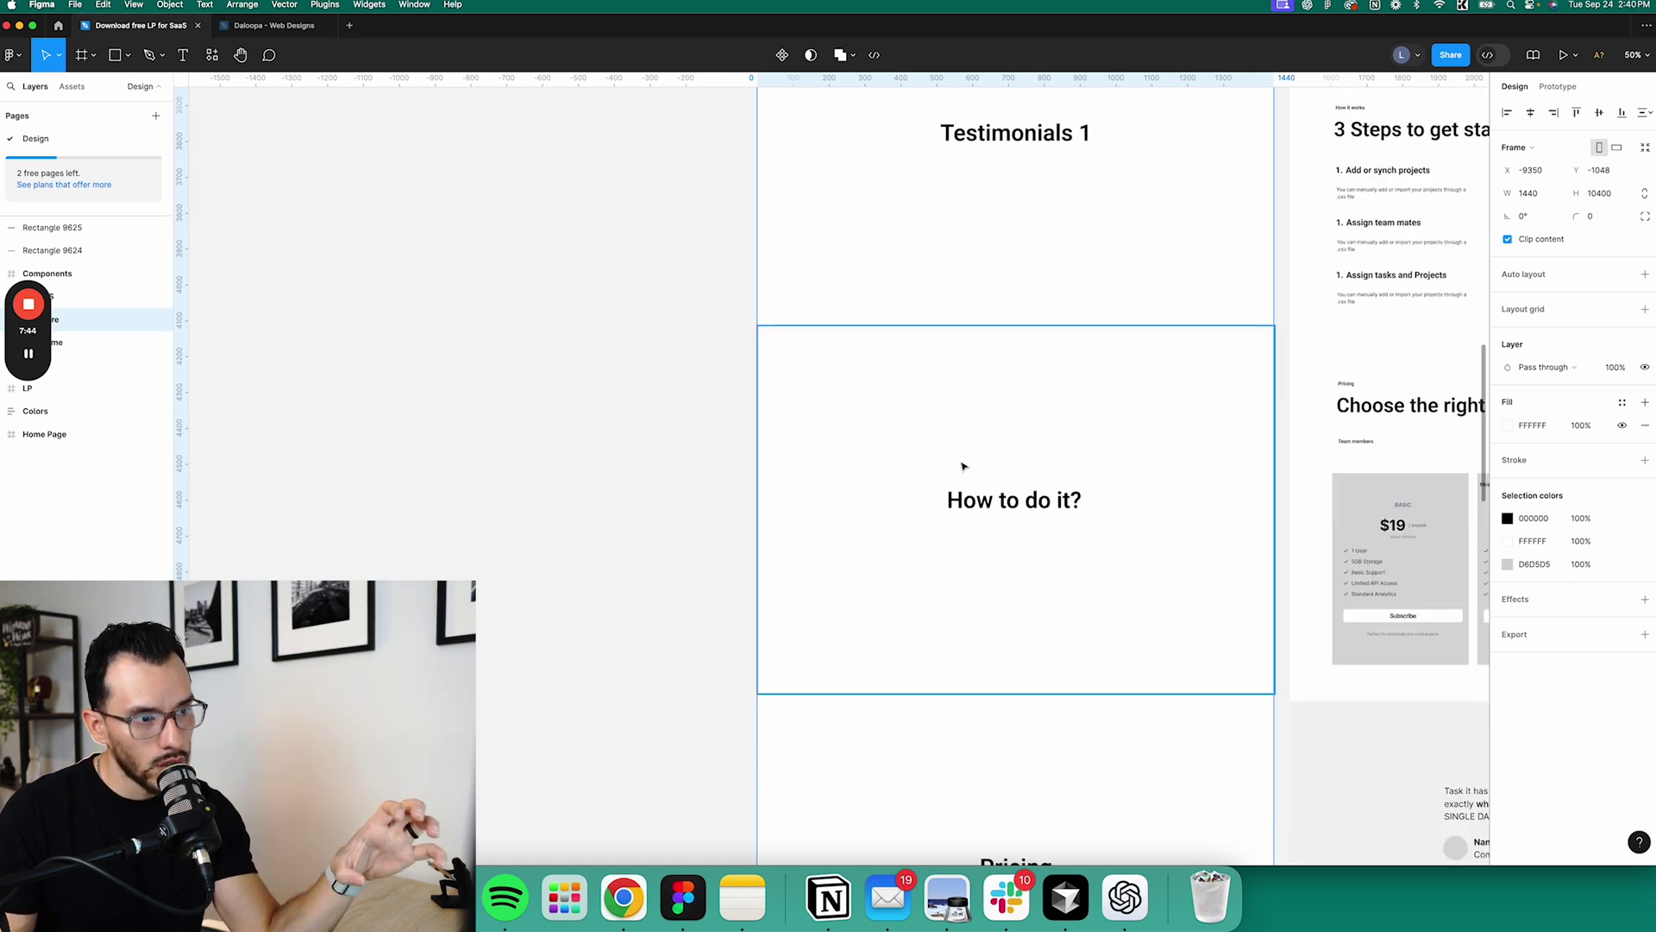
pyautogui.scroll(-8, 958, 483)
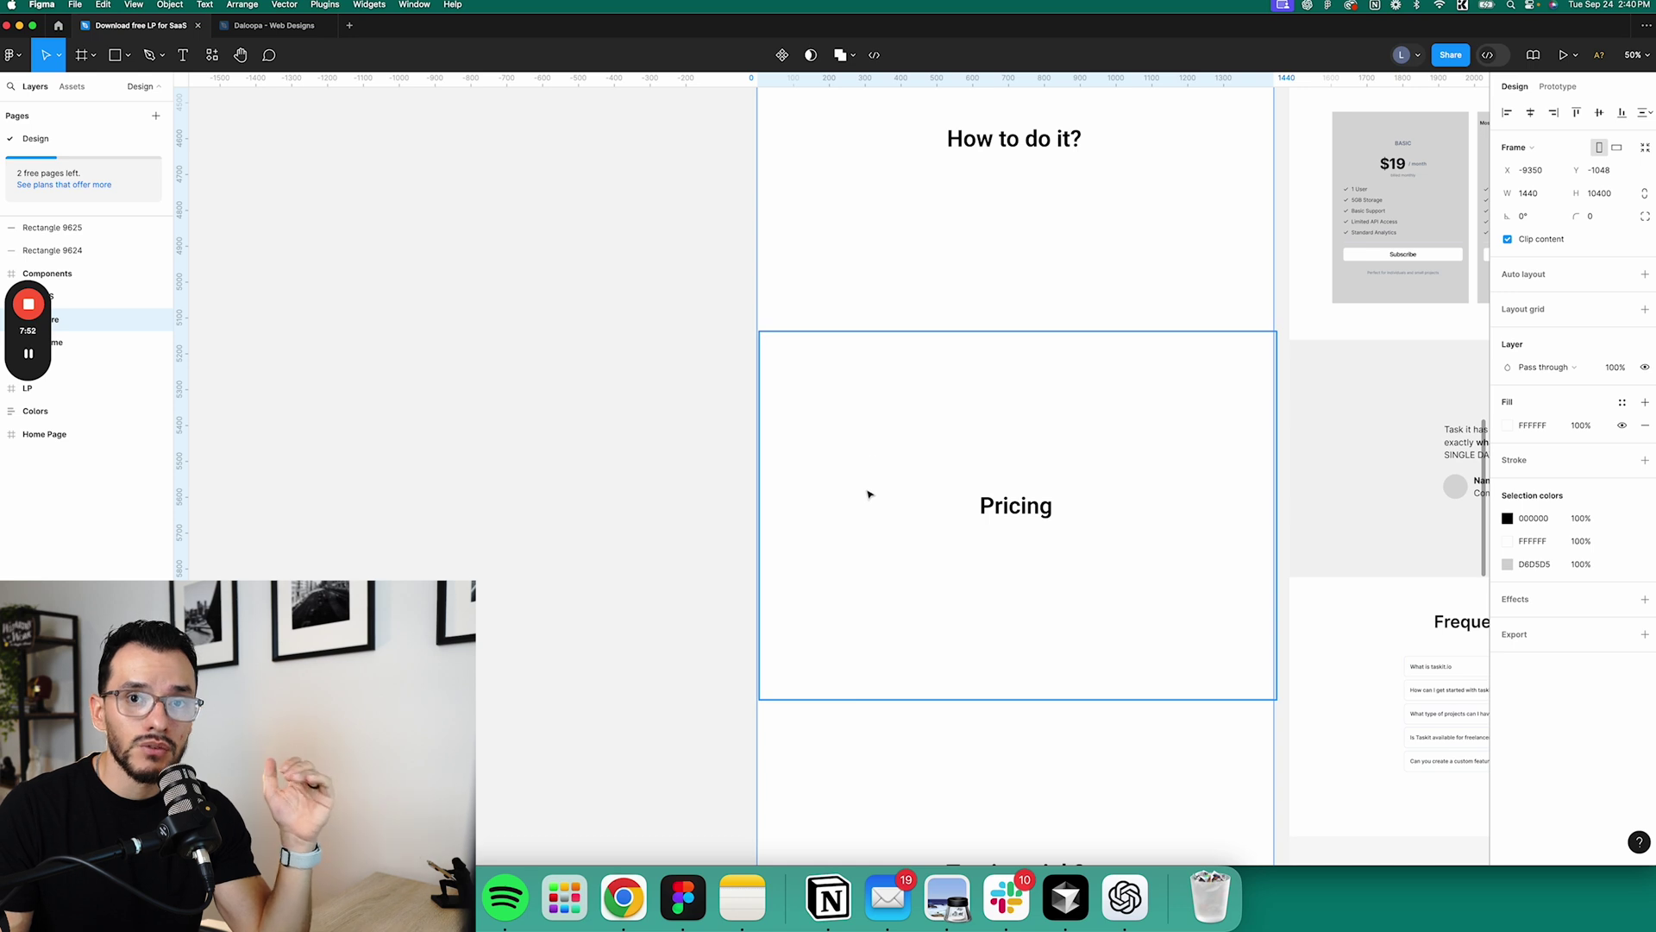
# Review Testimonial 2, FAQ, Last offer best offer and Footer / Drawer, then scroll back up the Structure frame.
pyautogui.scroll(-8, 901, 562)
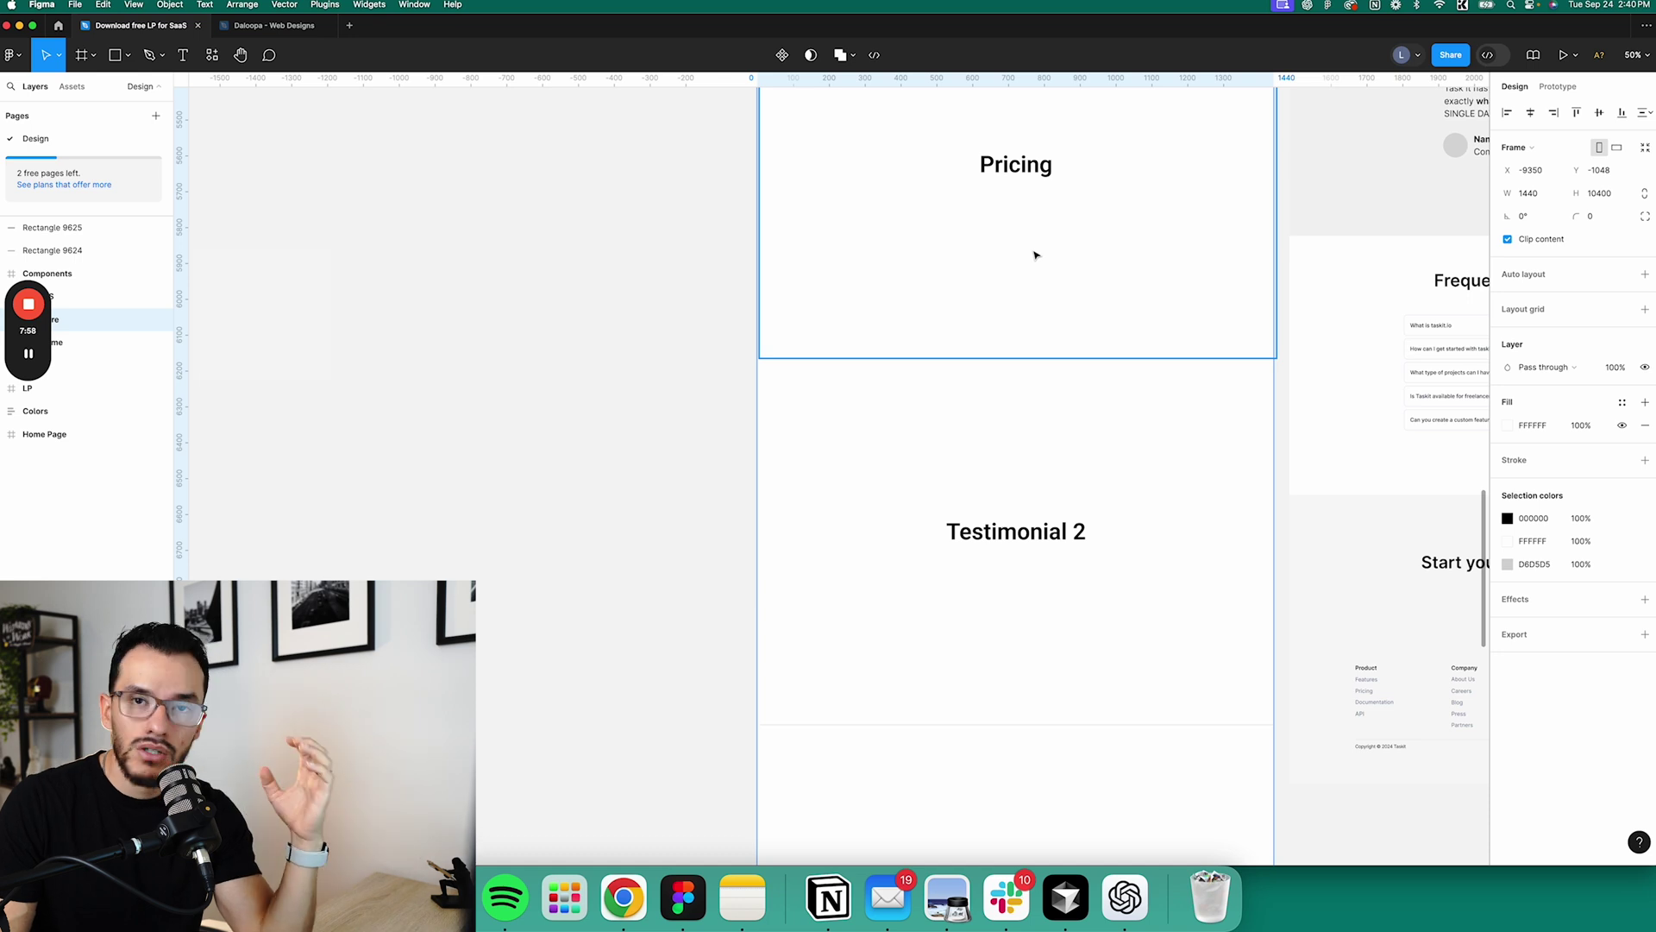
pyautogui.scroll(-1, 1046, 477)
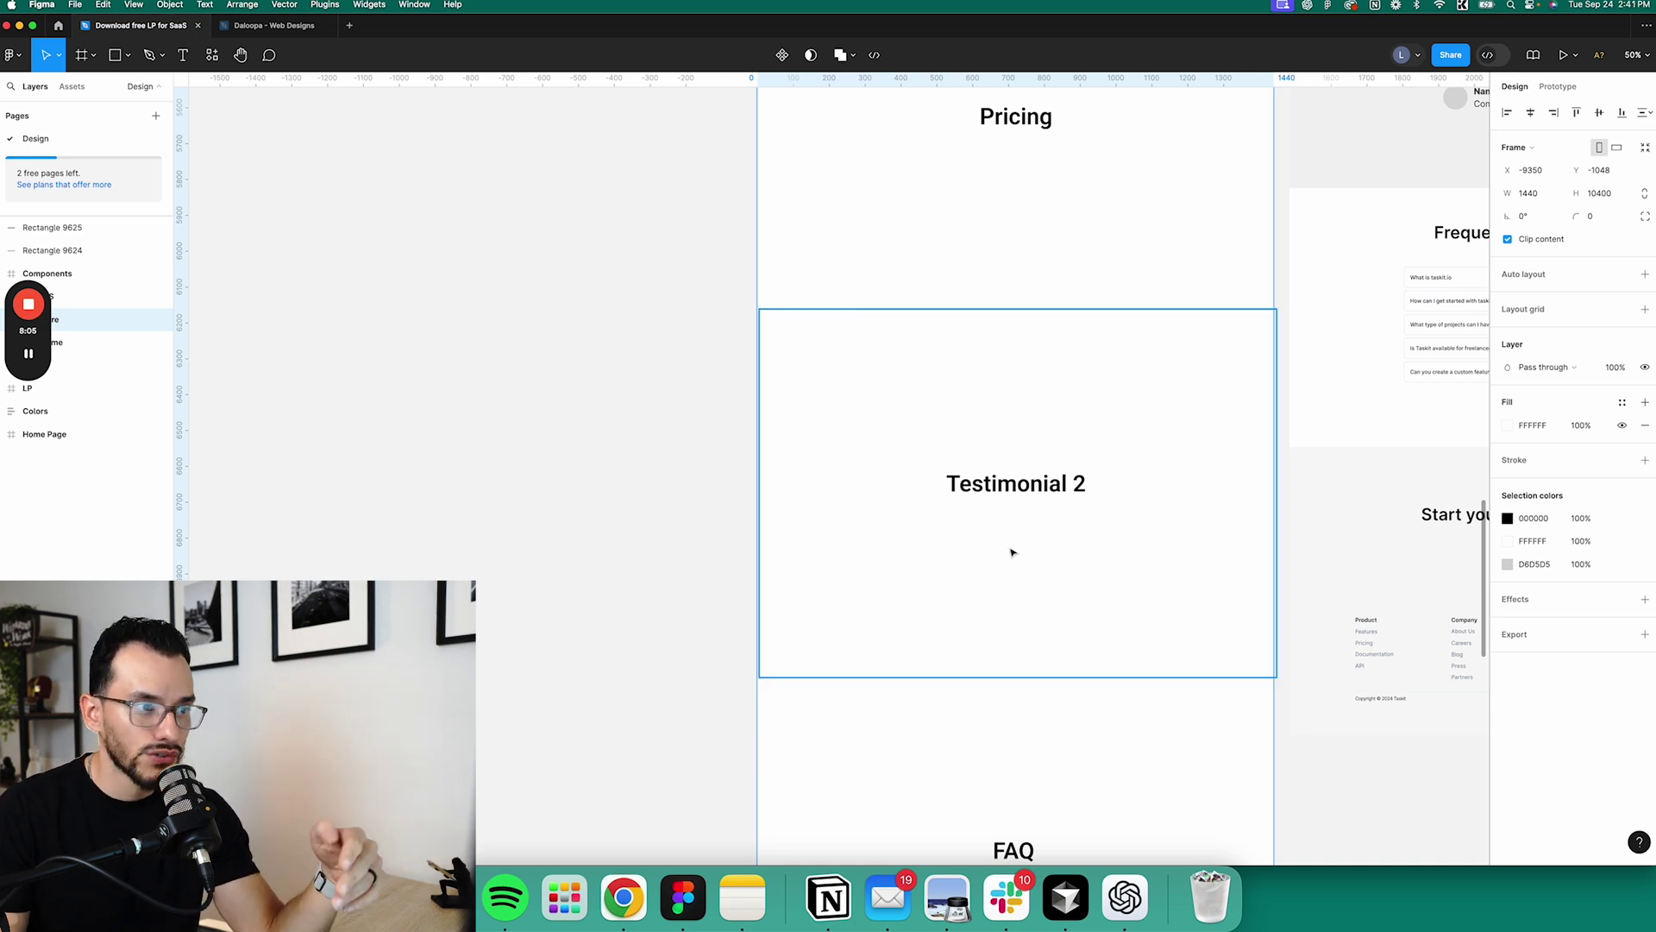
pyautogui.scroll(-3, 1013, 595)
pyautogui.scroll(-3, 940, 433)
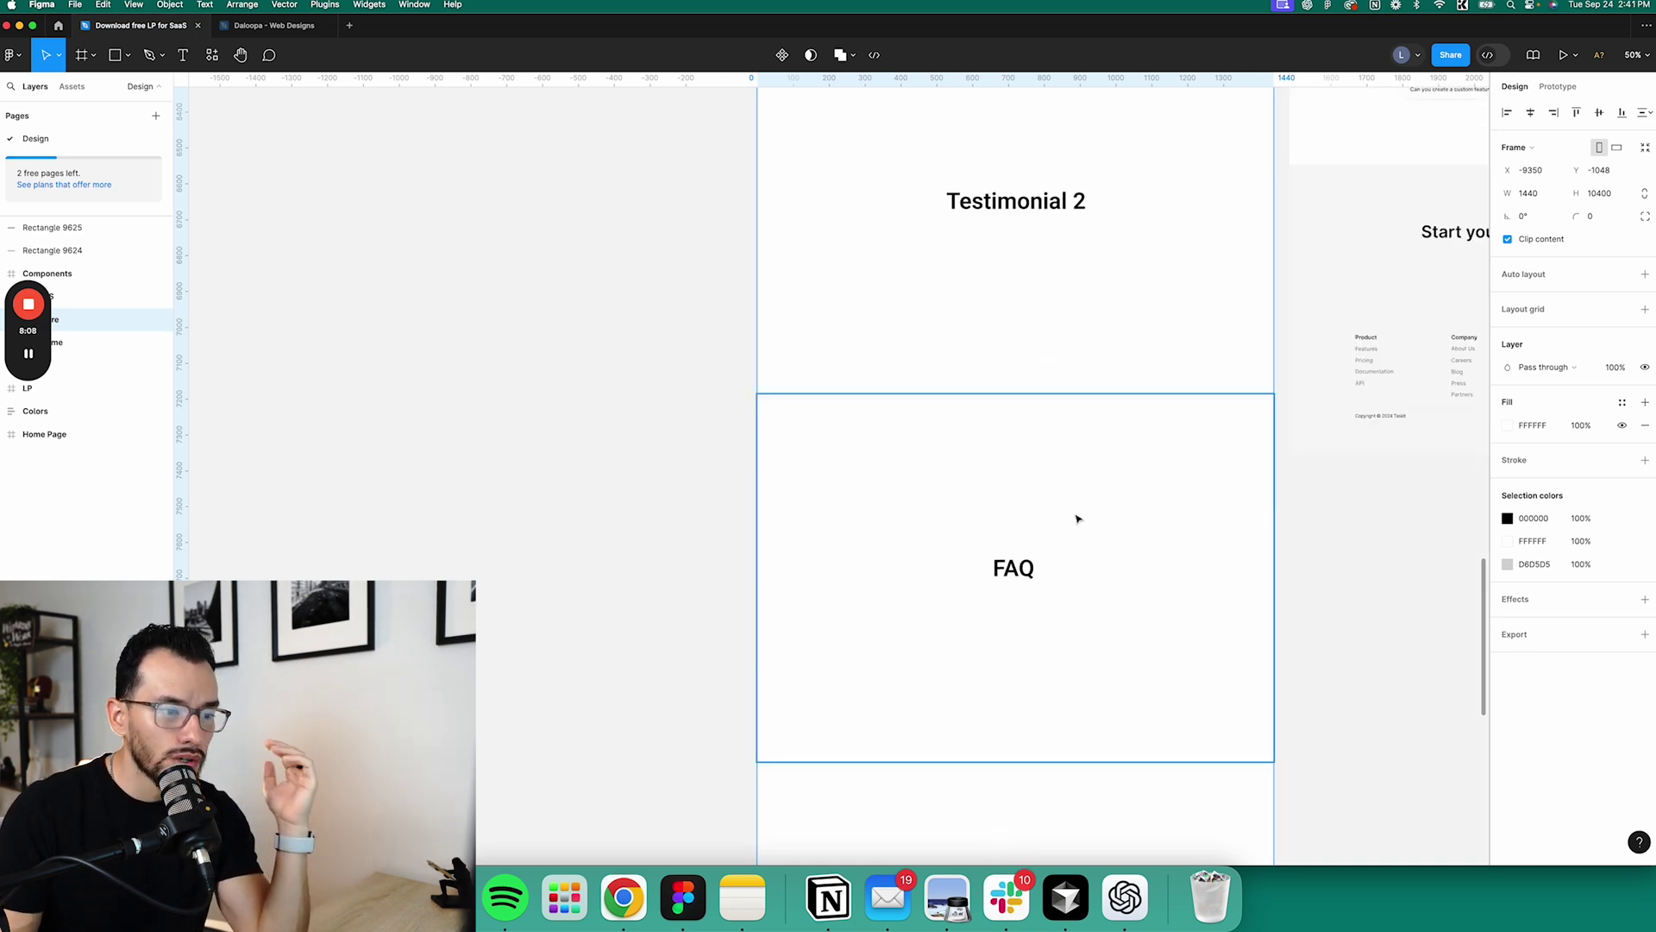
pyautogui.scroll(-3, 1068, 565)
pyautogui.scroll(1, 1062, 520)
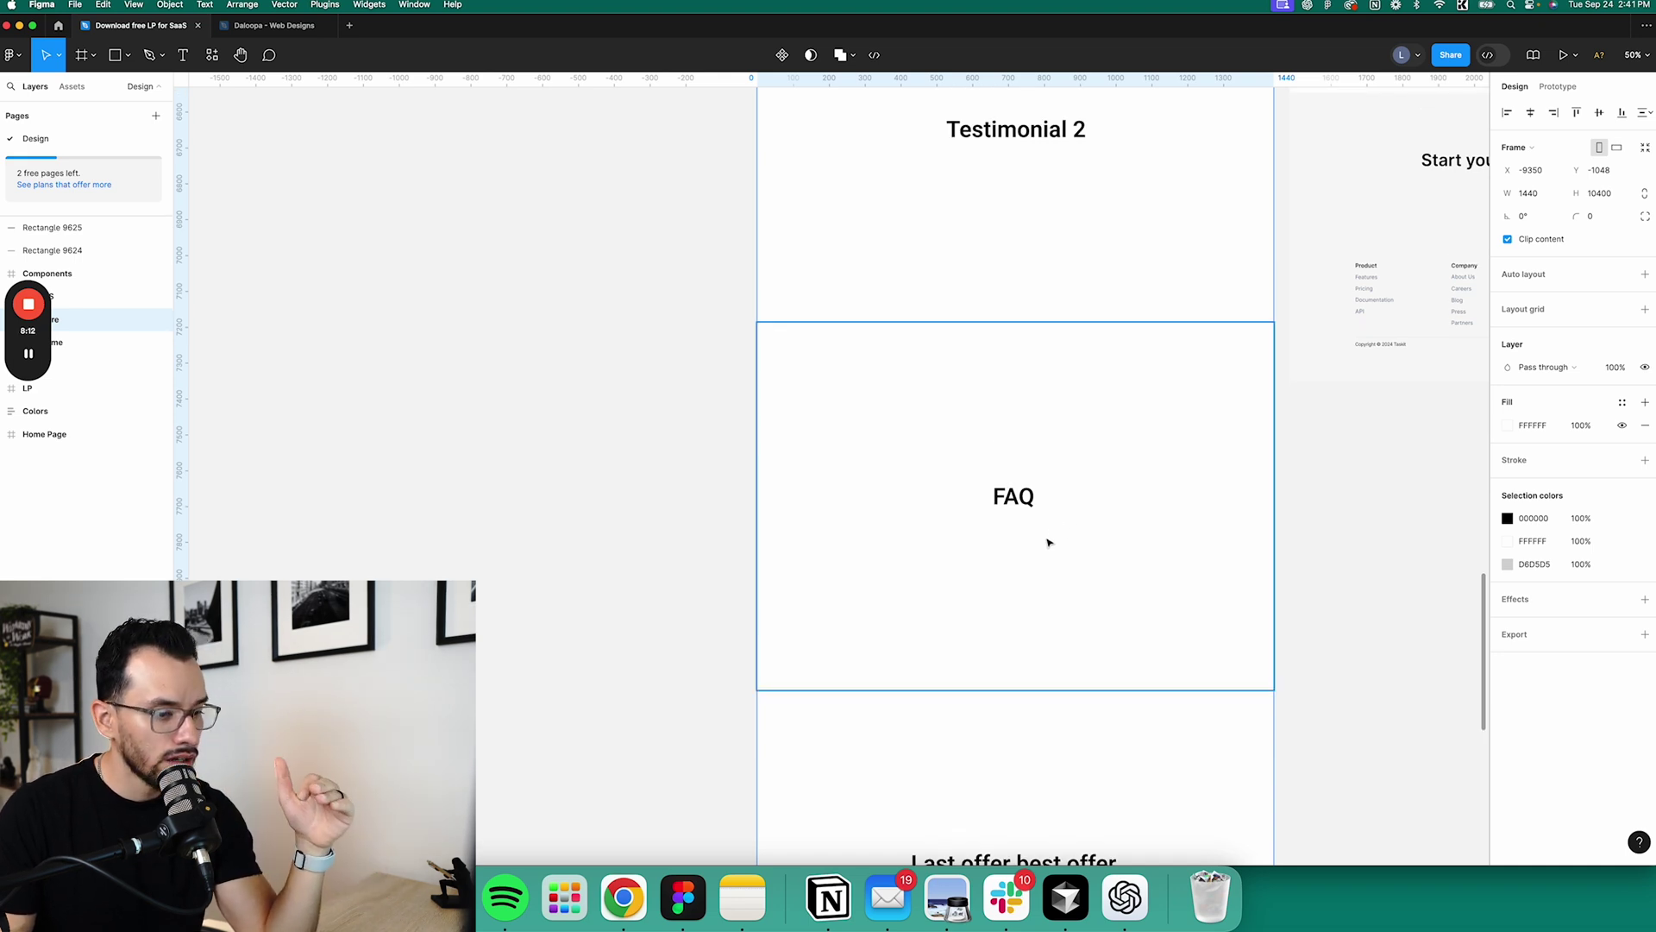
pyautogui.scroll(-3, 1048, 542)
pyautogui.scroll(-3, 1046, 647)
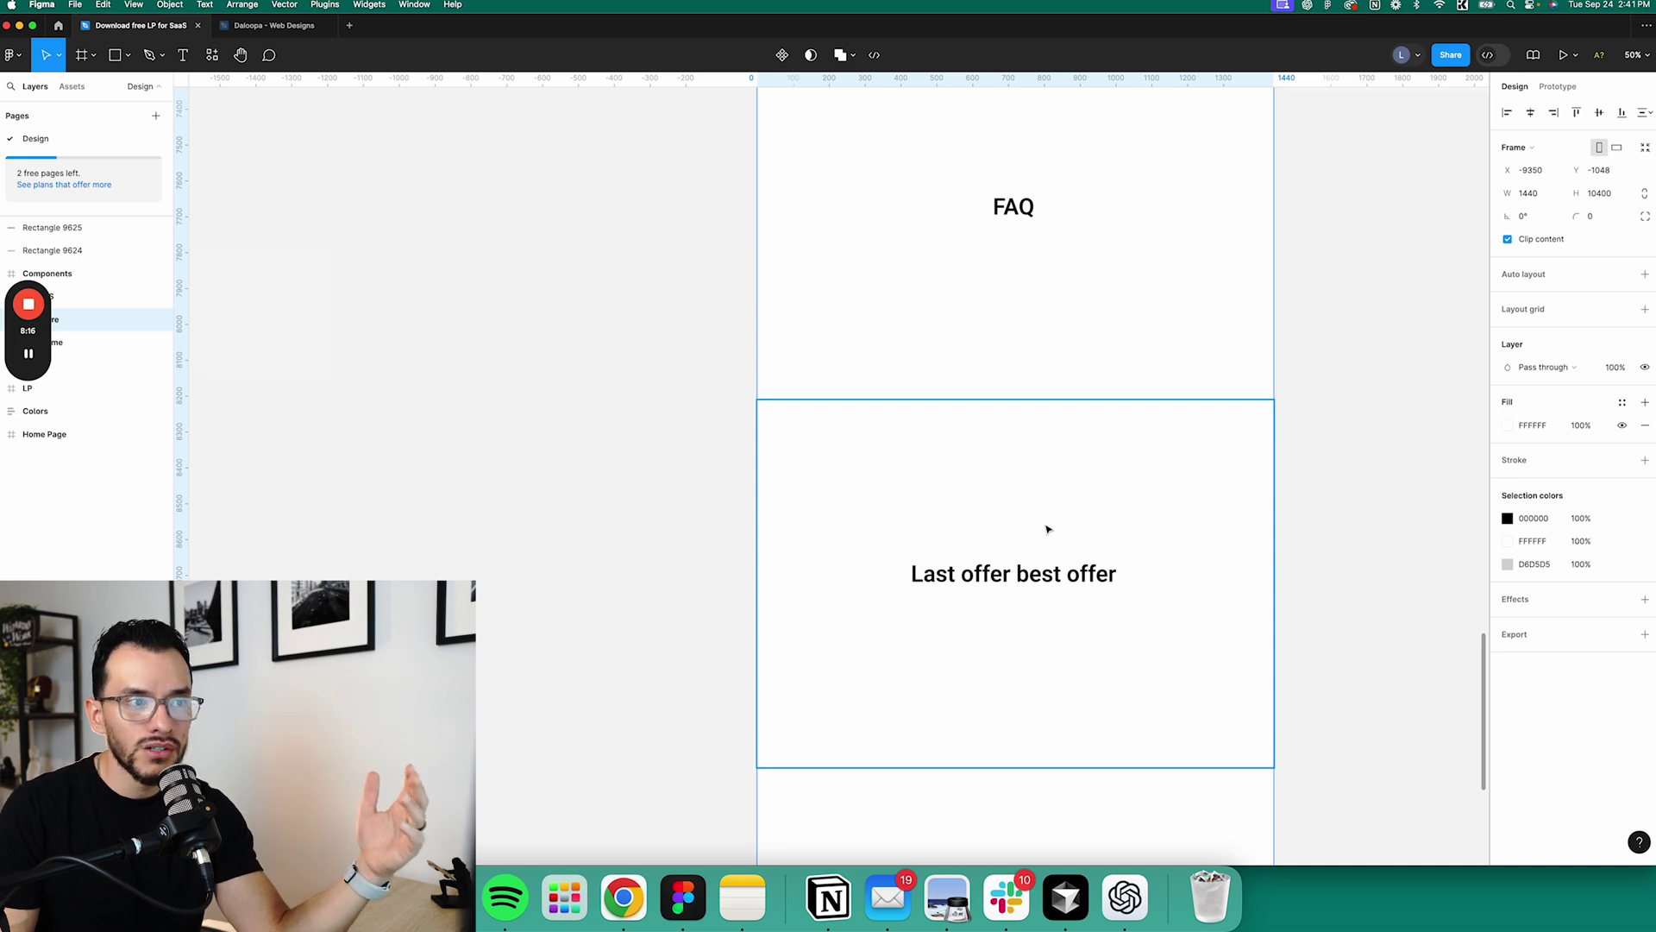
pyautogui.scroll(8, 983, 613)
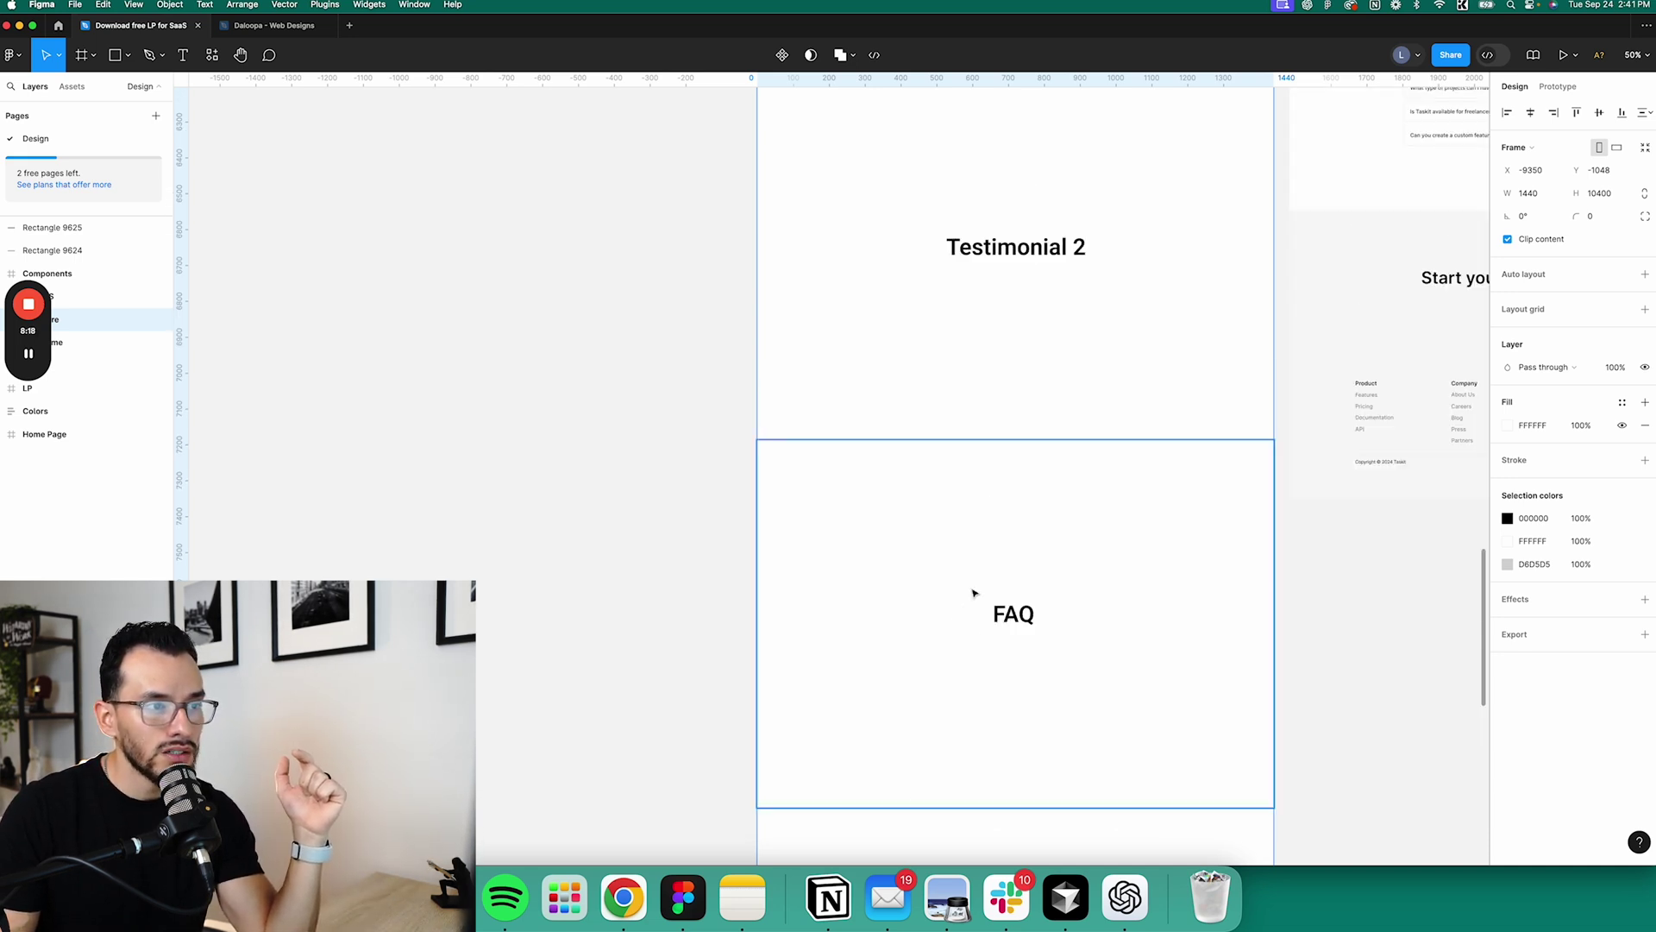
pyautogui.scroll(5, 1070, 604)
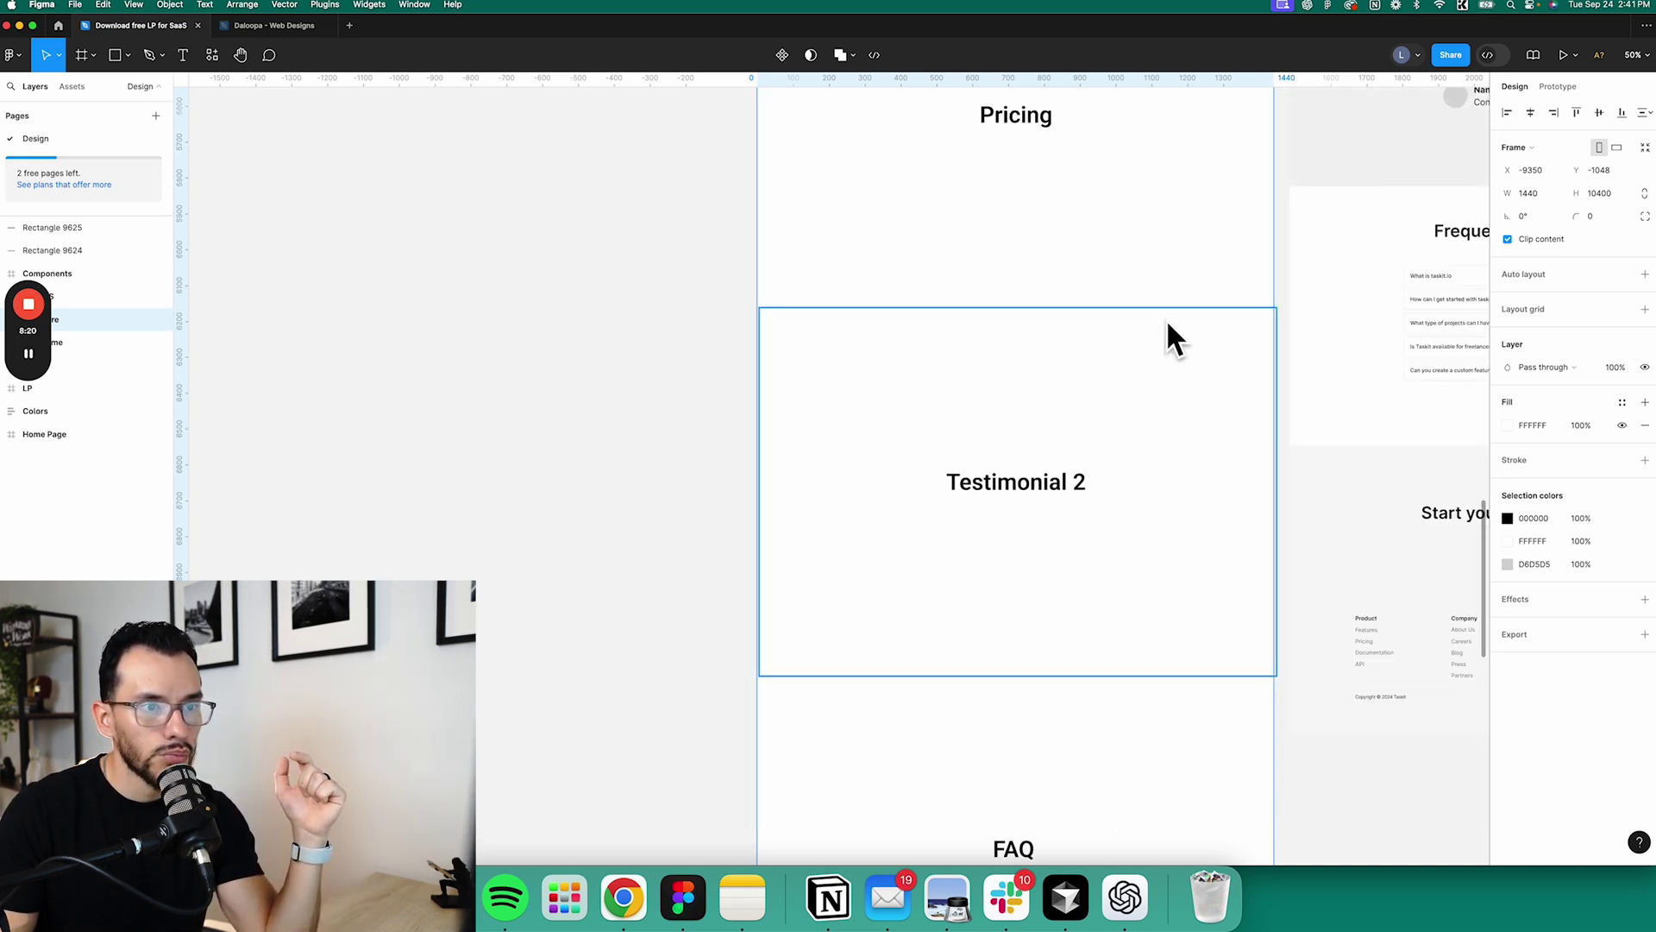
pyautogui.scroll(-5, 1035, 293)
pyautogui.scroll(-4, 1053, 518)
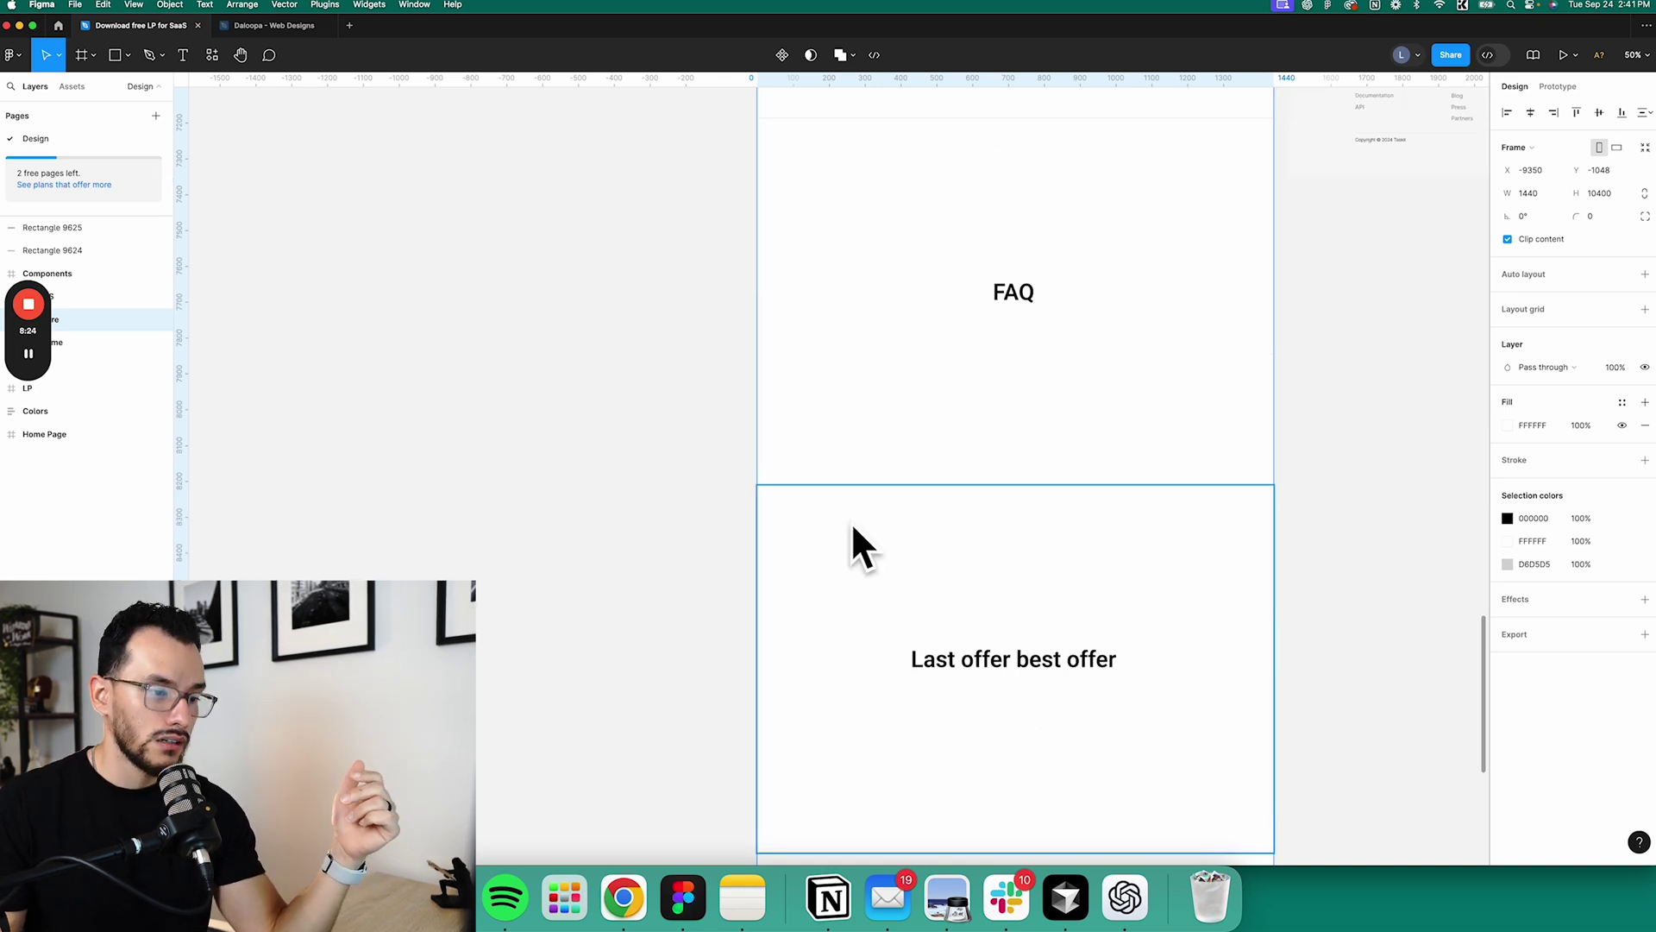
pyautogui.scroll(-4, 972, 747)
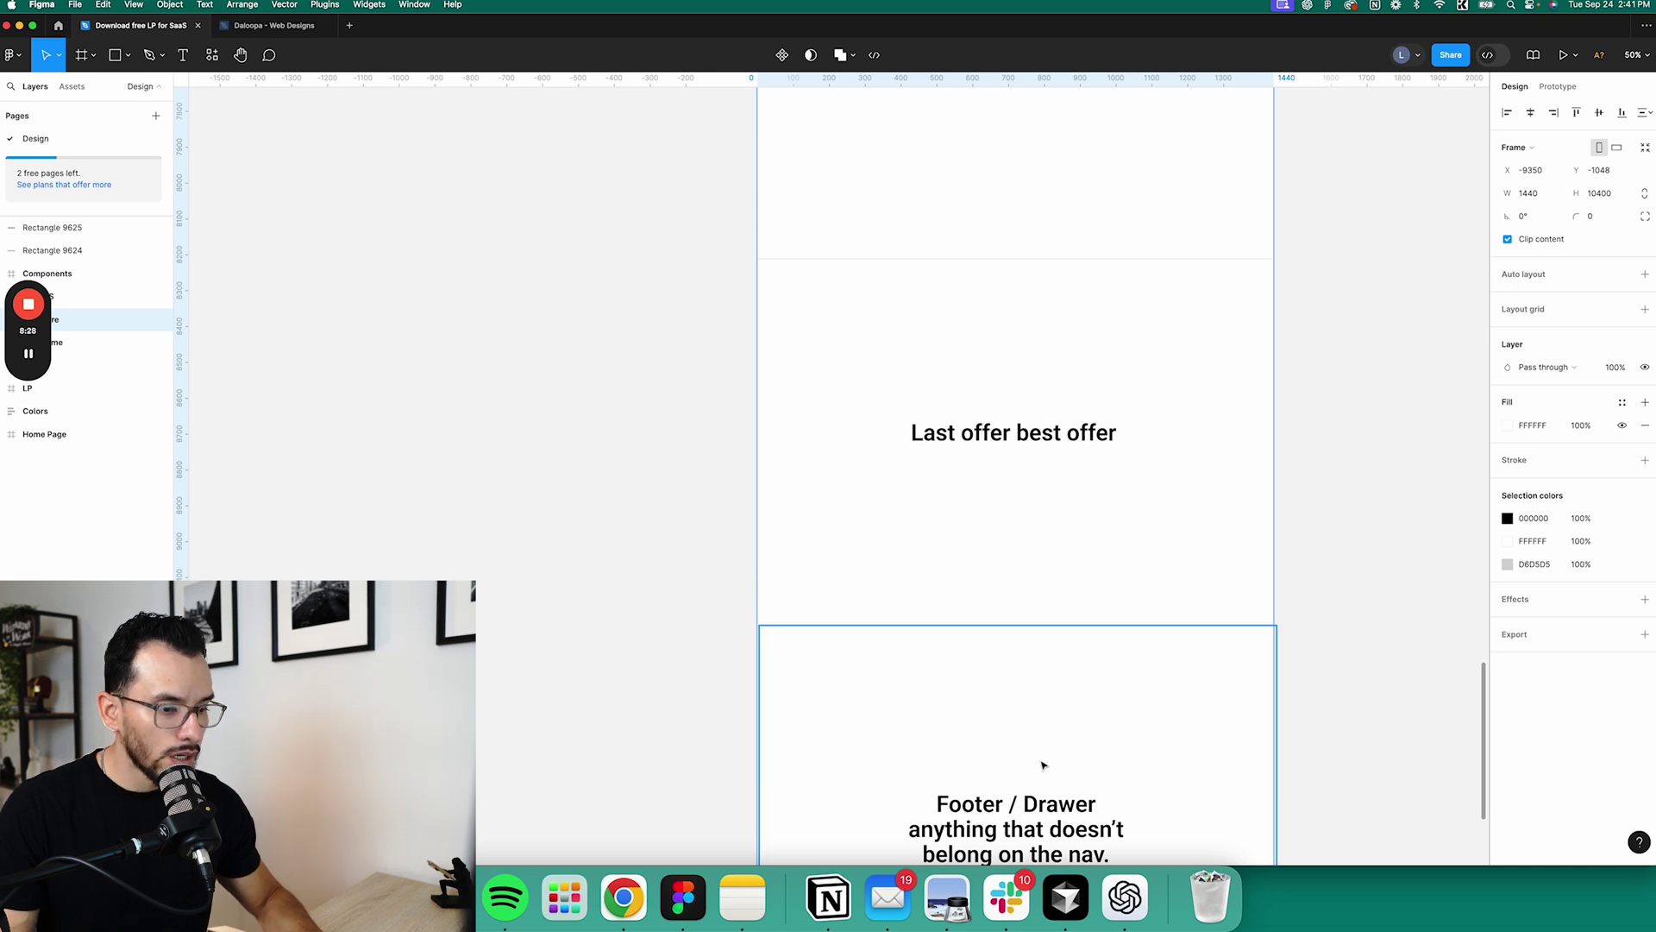
pyautogui.scroll(-1, 1085, 770)
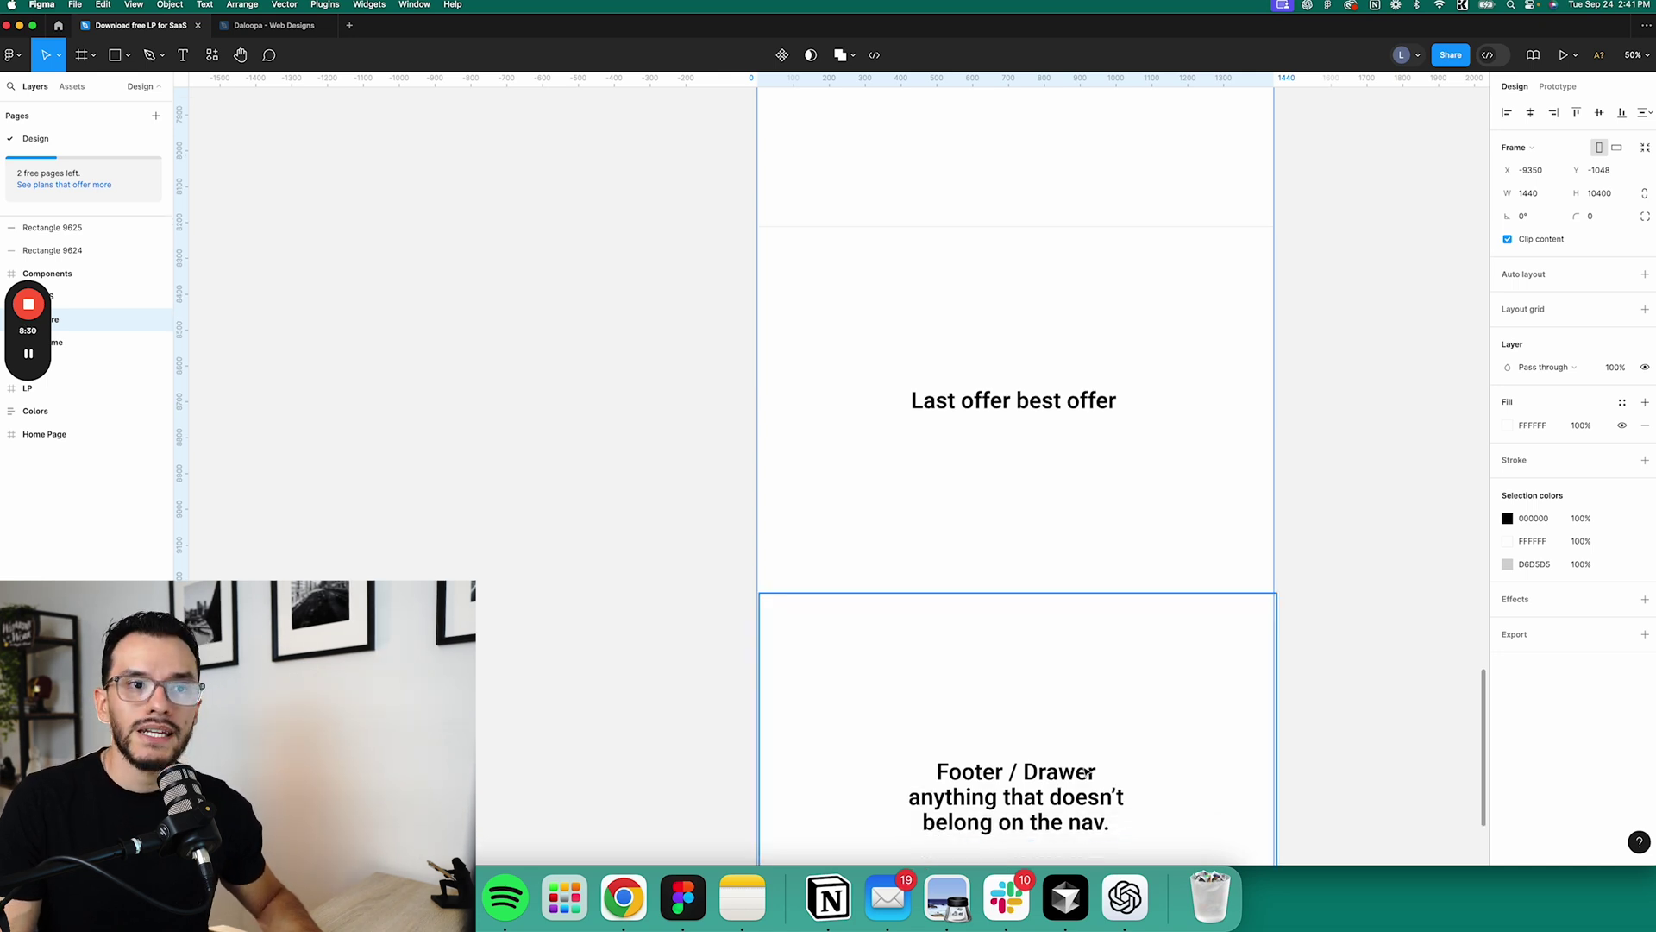
pyautogui.scroll(20, 1087, 773)
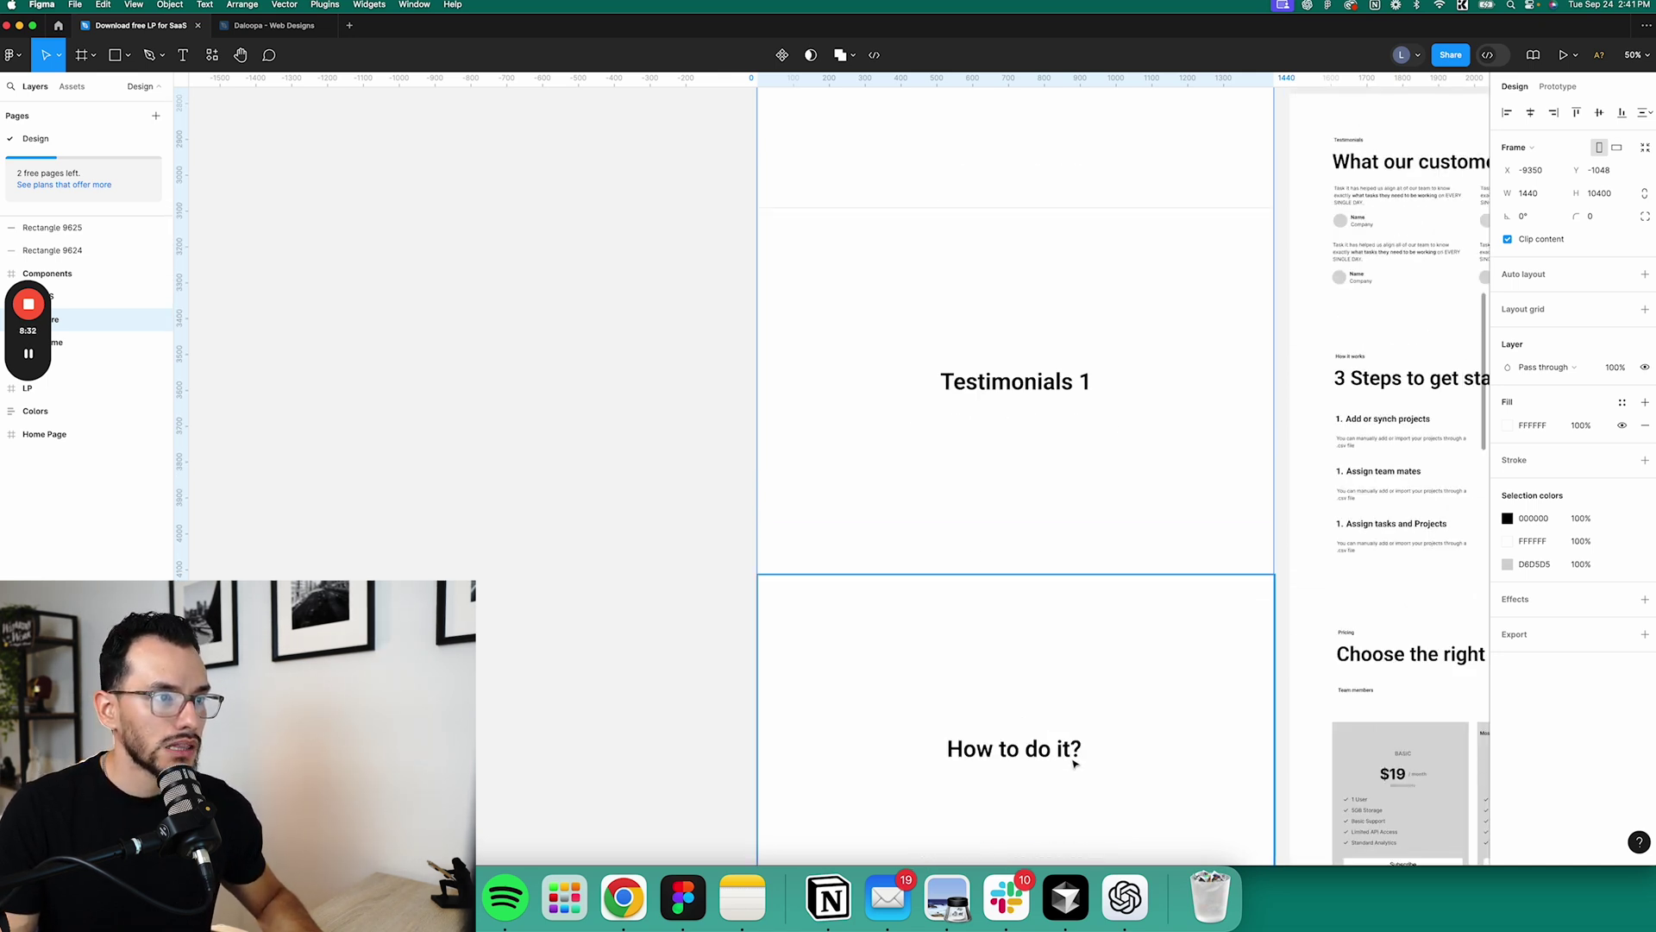
pyautogui.scroll(10, 972, 693)
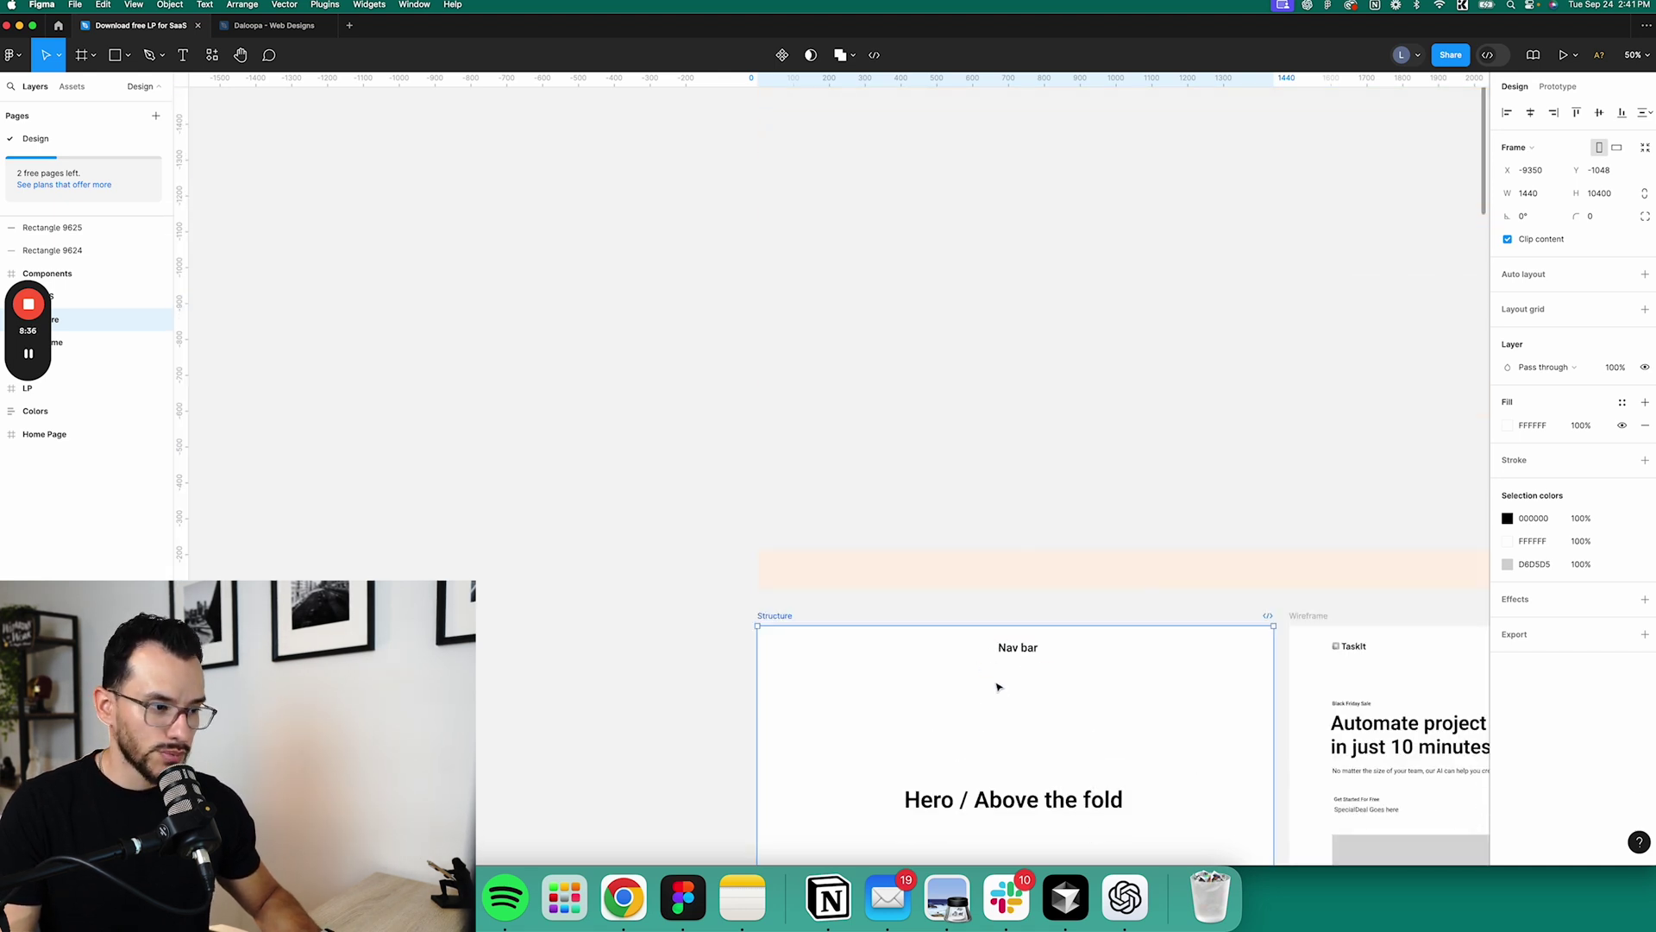
# Deselect the Structure frame, pan over to the 1440 × 7351 Wireframe frame and select it.
pyautogui.click(1146, 380)
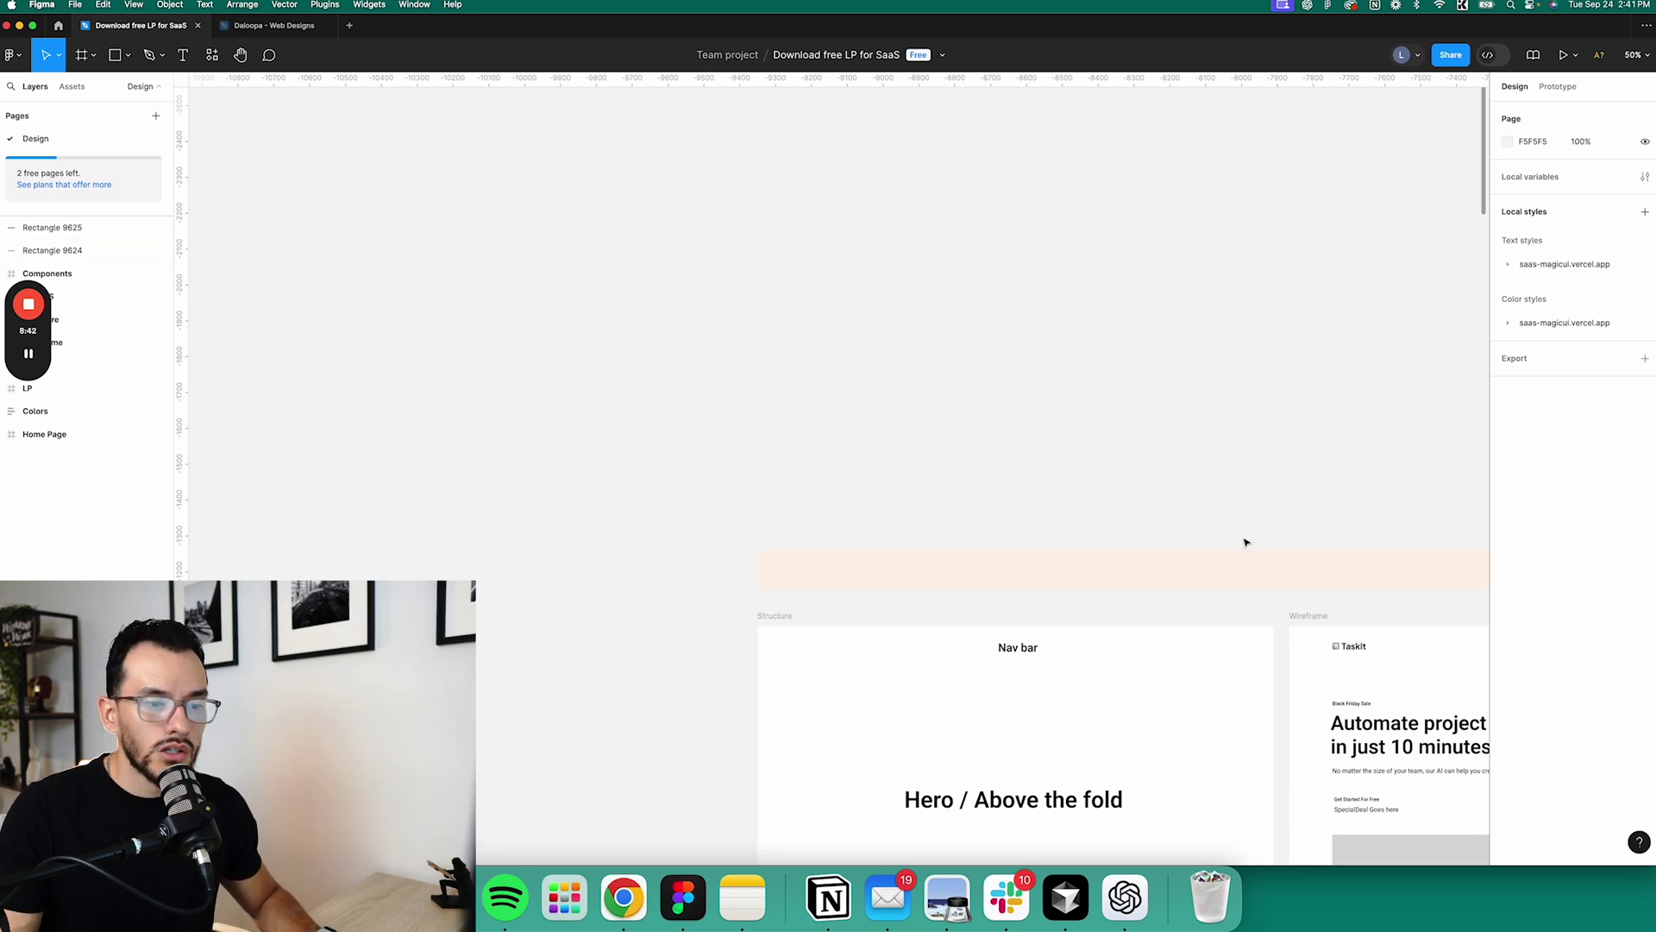
pyautogui.moveTo(1368, 525); pyautogui.dragTo(837, 430)
pyautogui.hscroll(2, 837, 431)
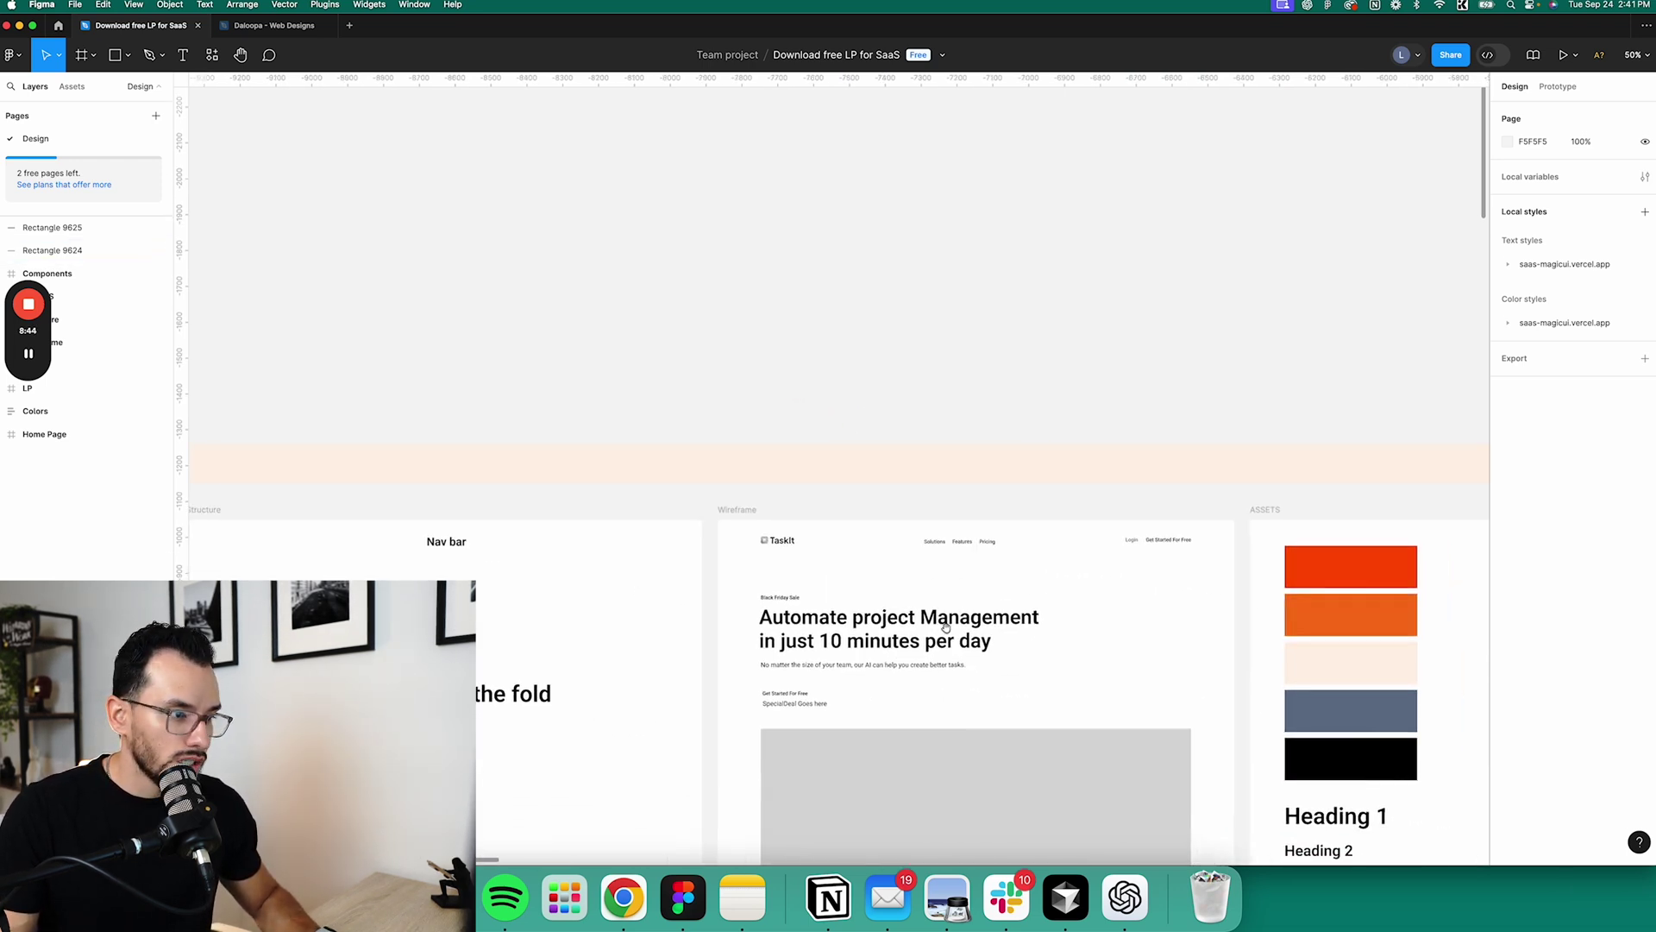
pyautogui.scroll(-3, 806, 547)
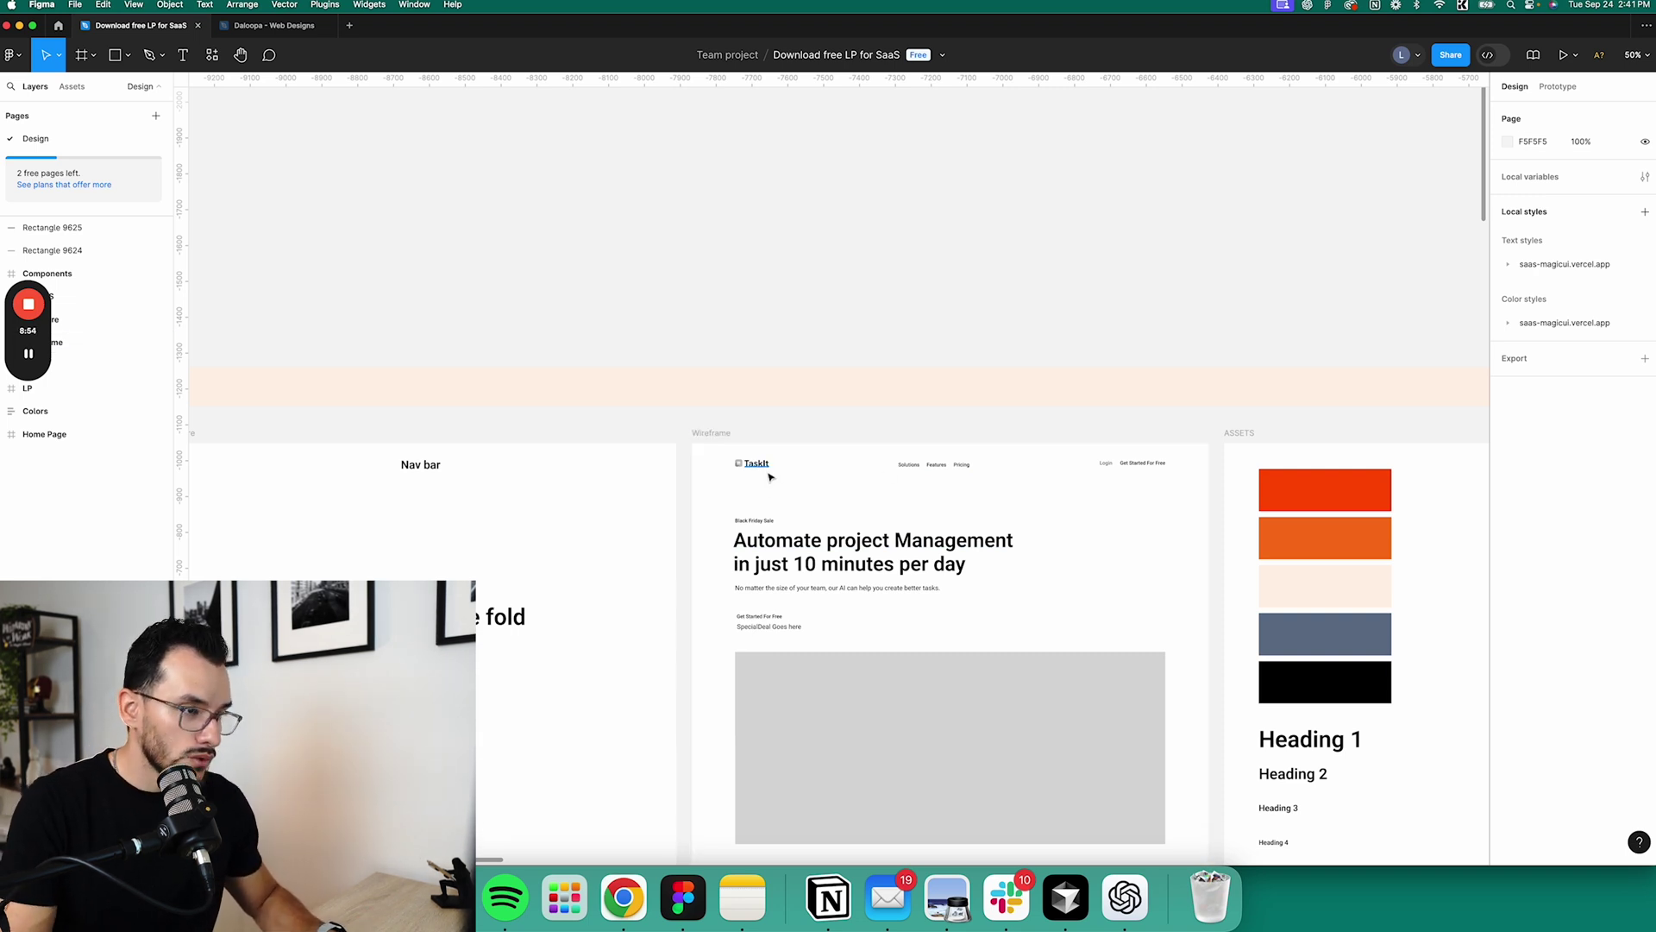
pyautogui.click(709, 432)
pyautogui.hotkey('shift', '0')
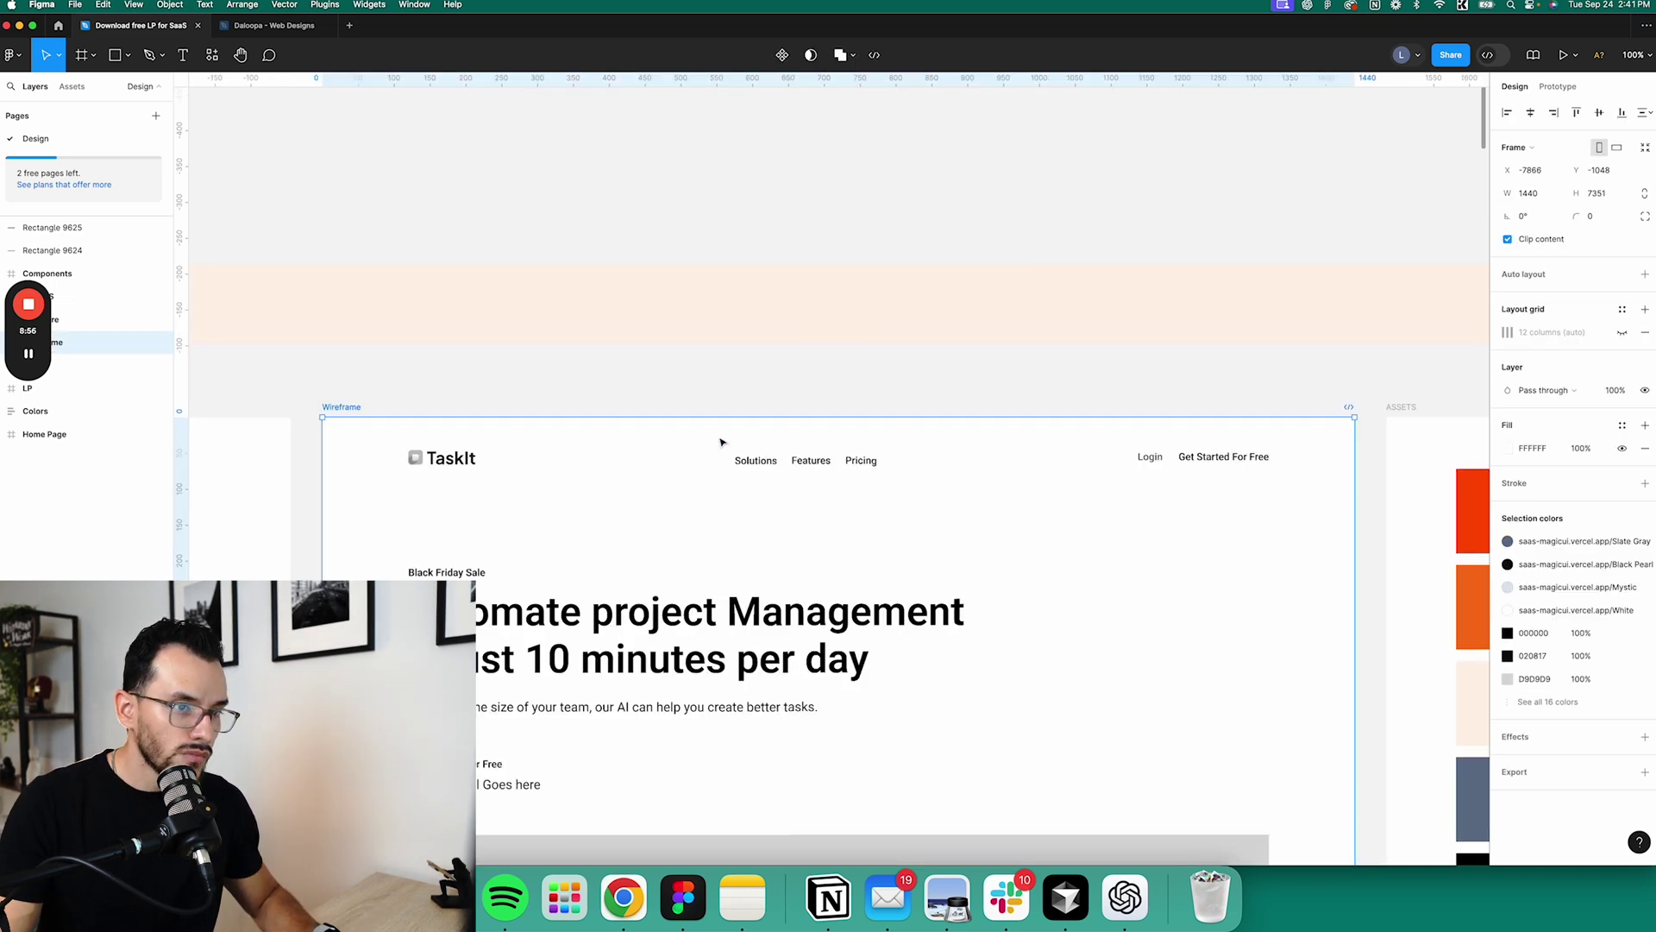
pyautogui.hscroll(-2, 569, 461)
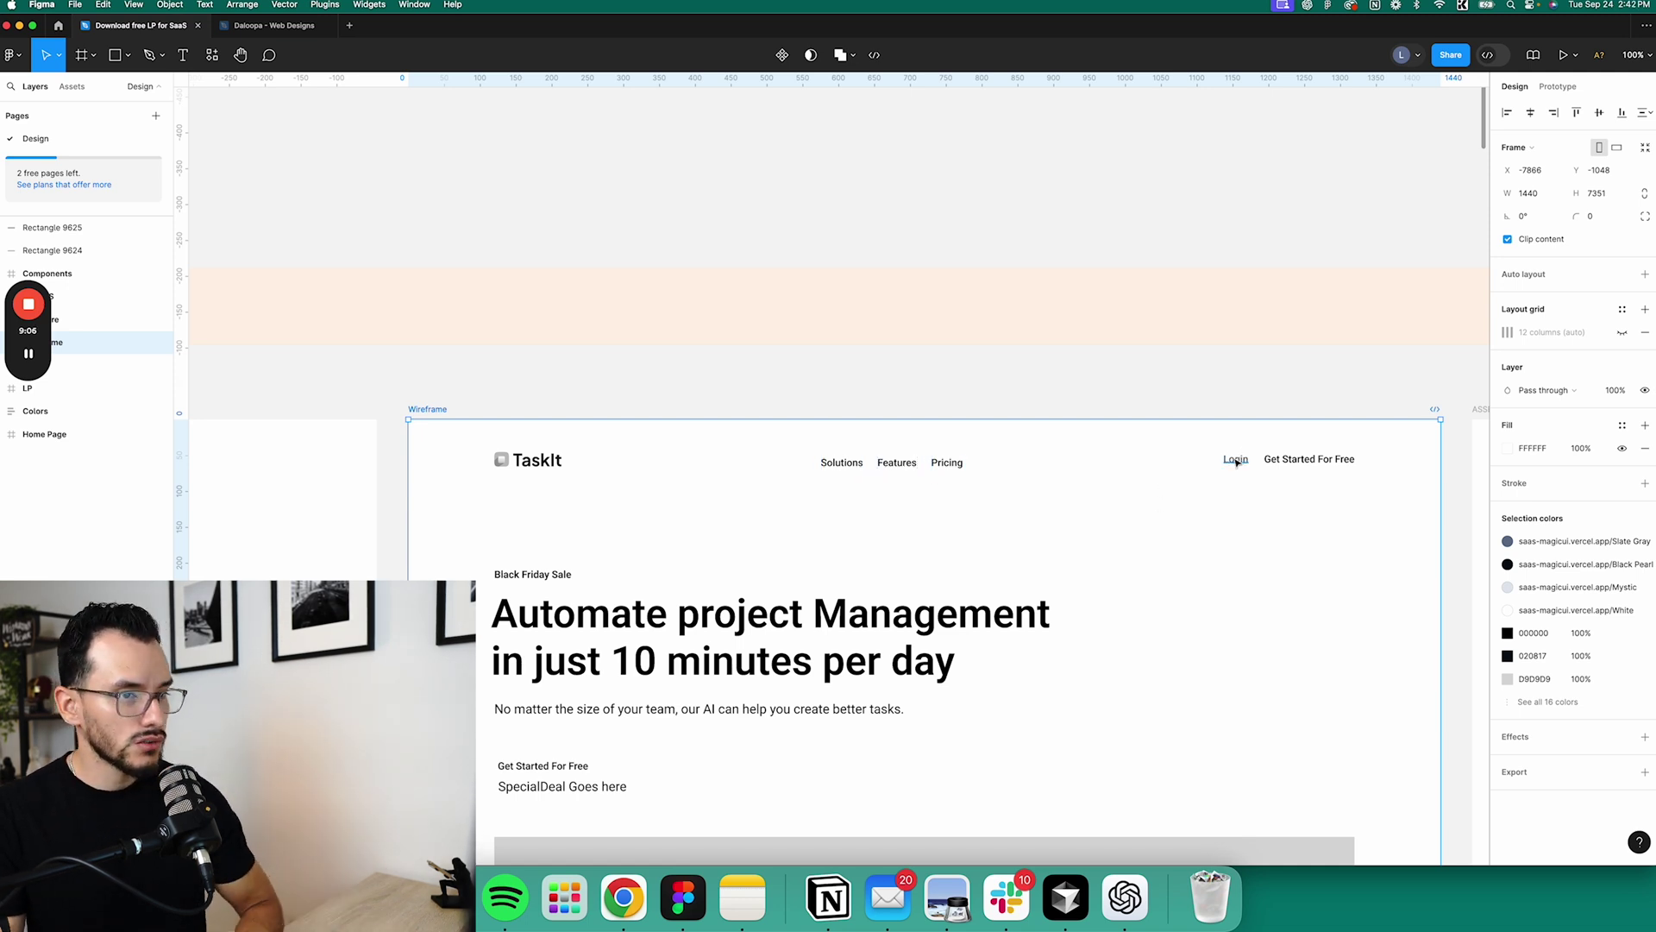
pyautogui.click(1296, 465)
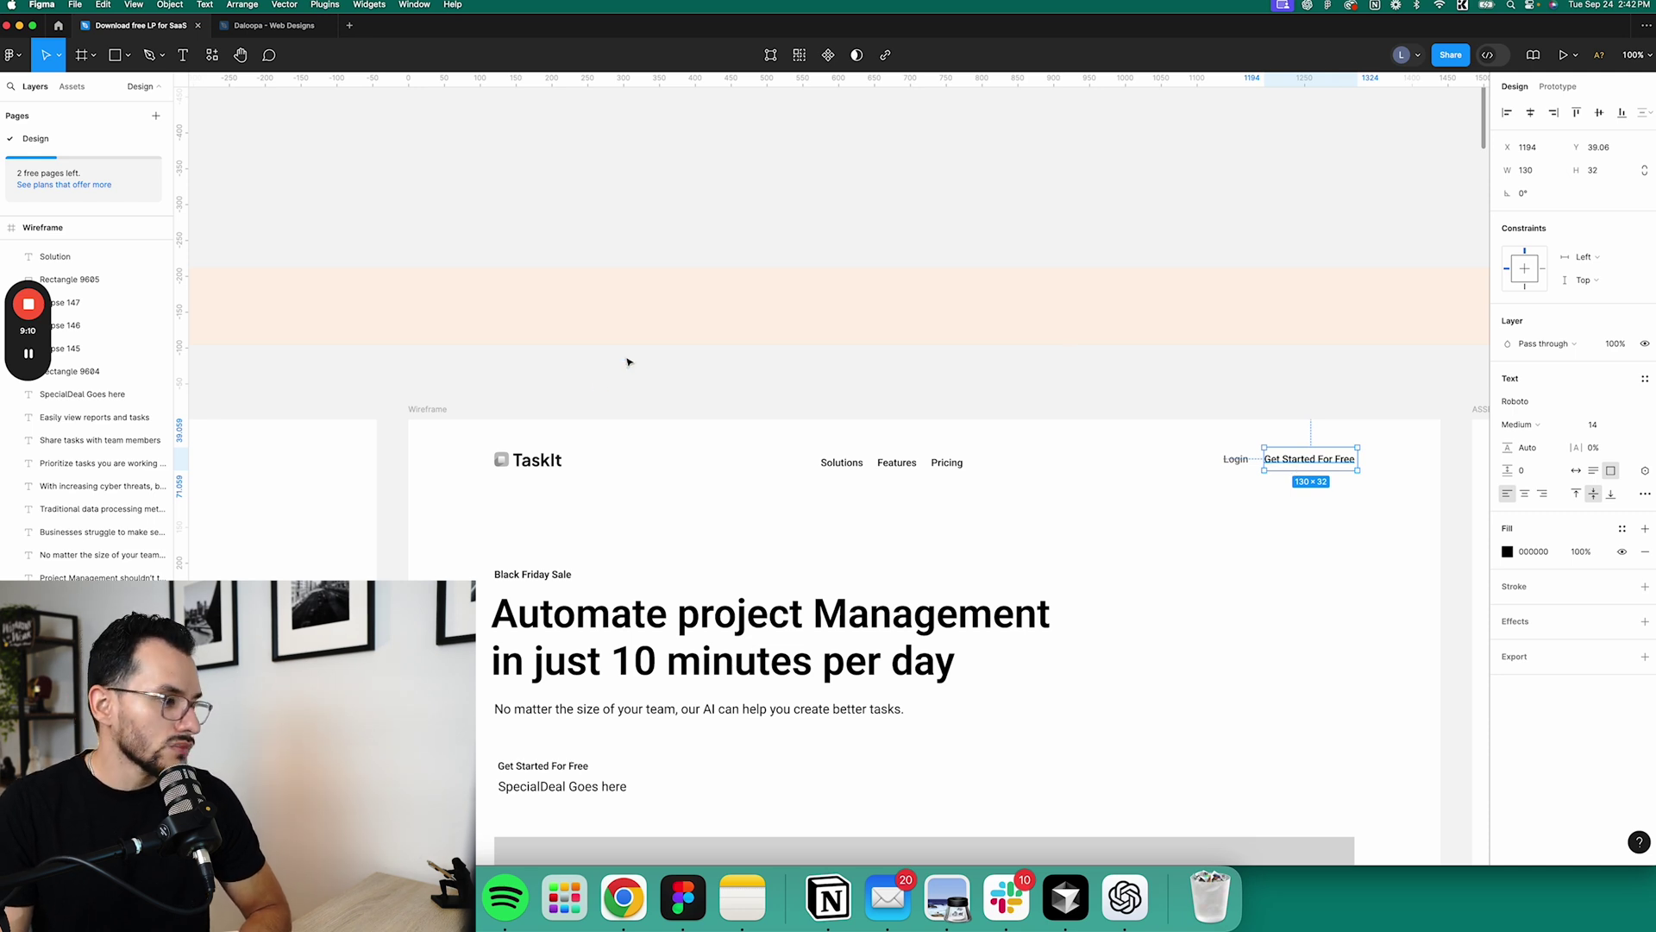
pyautogui.scroll(-2, 518, 636)
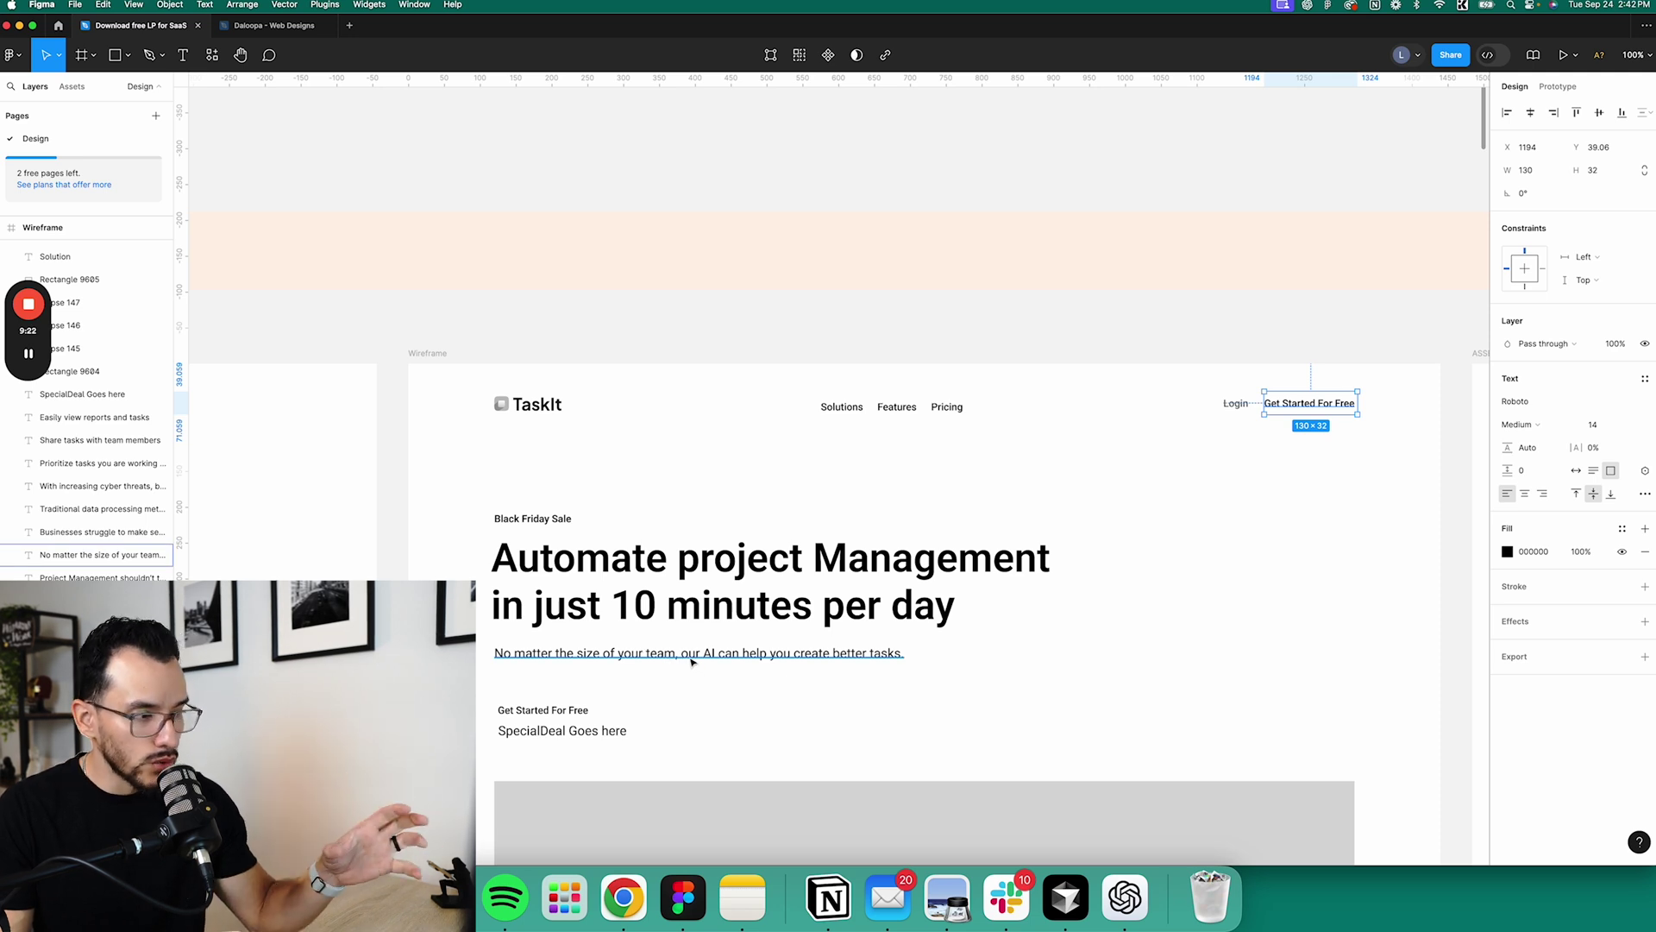
pyautogui.scroll(-3, 697, 695)
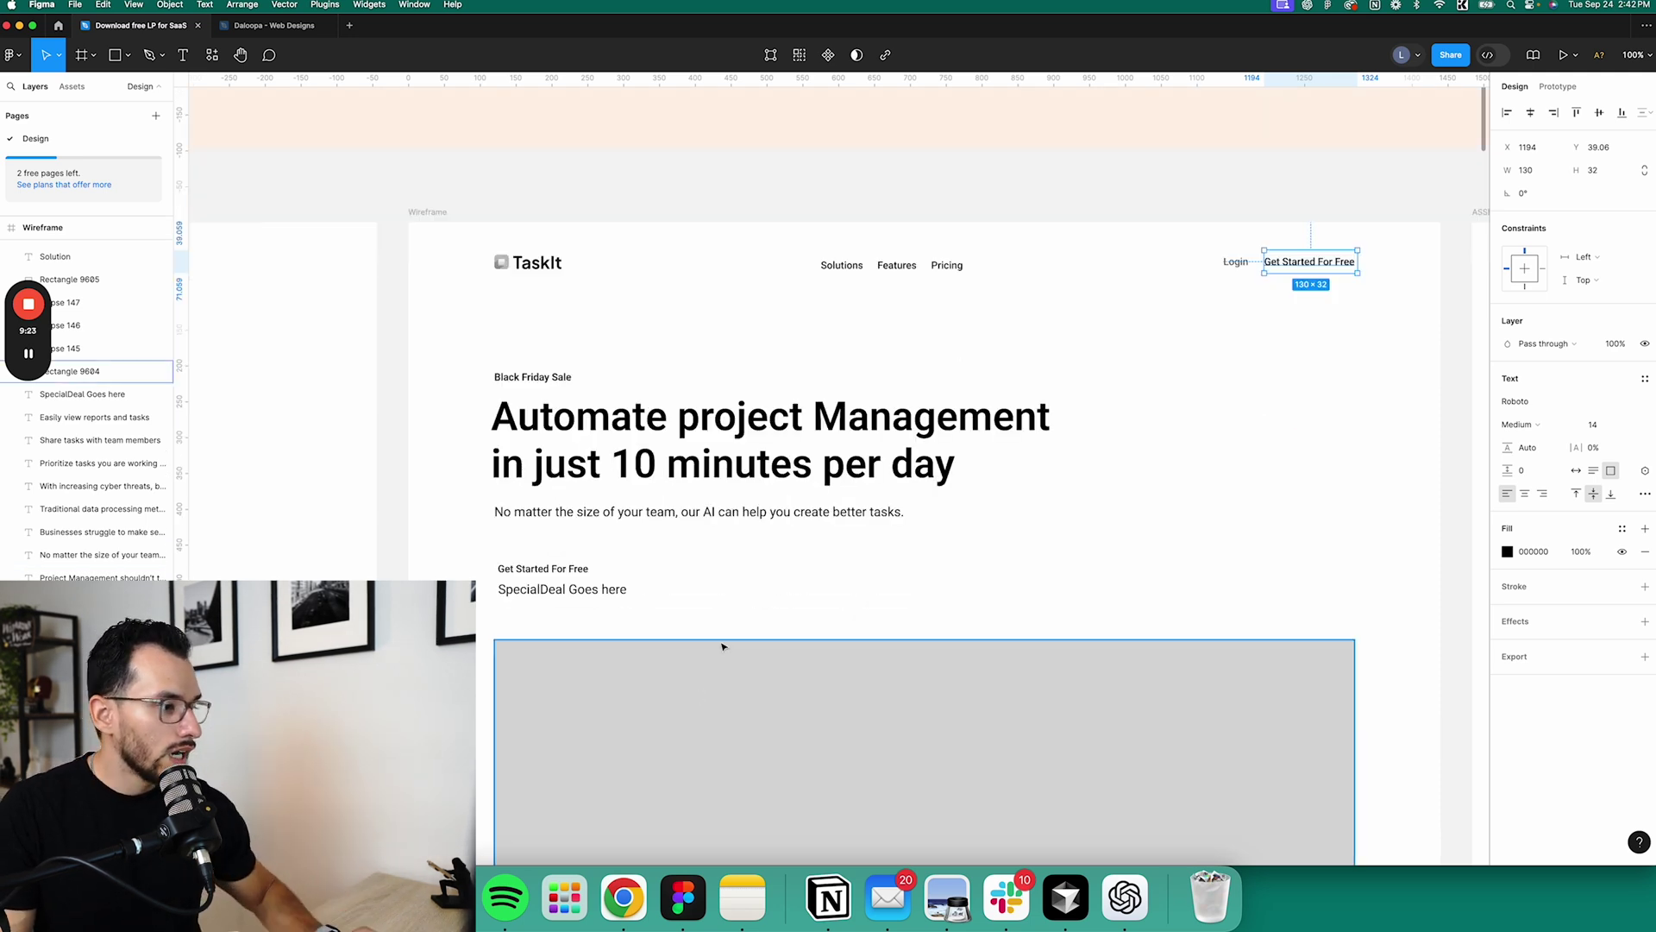
pyautogui.click(553, 569)
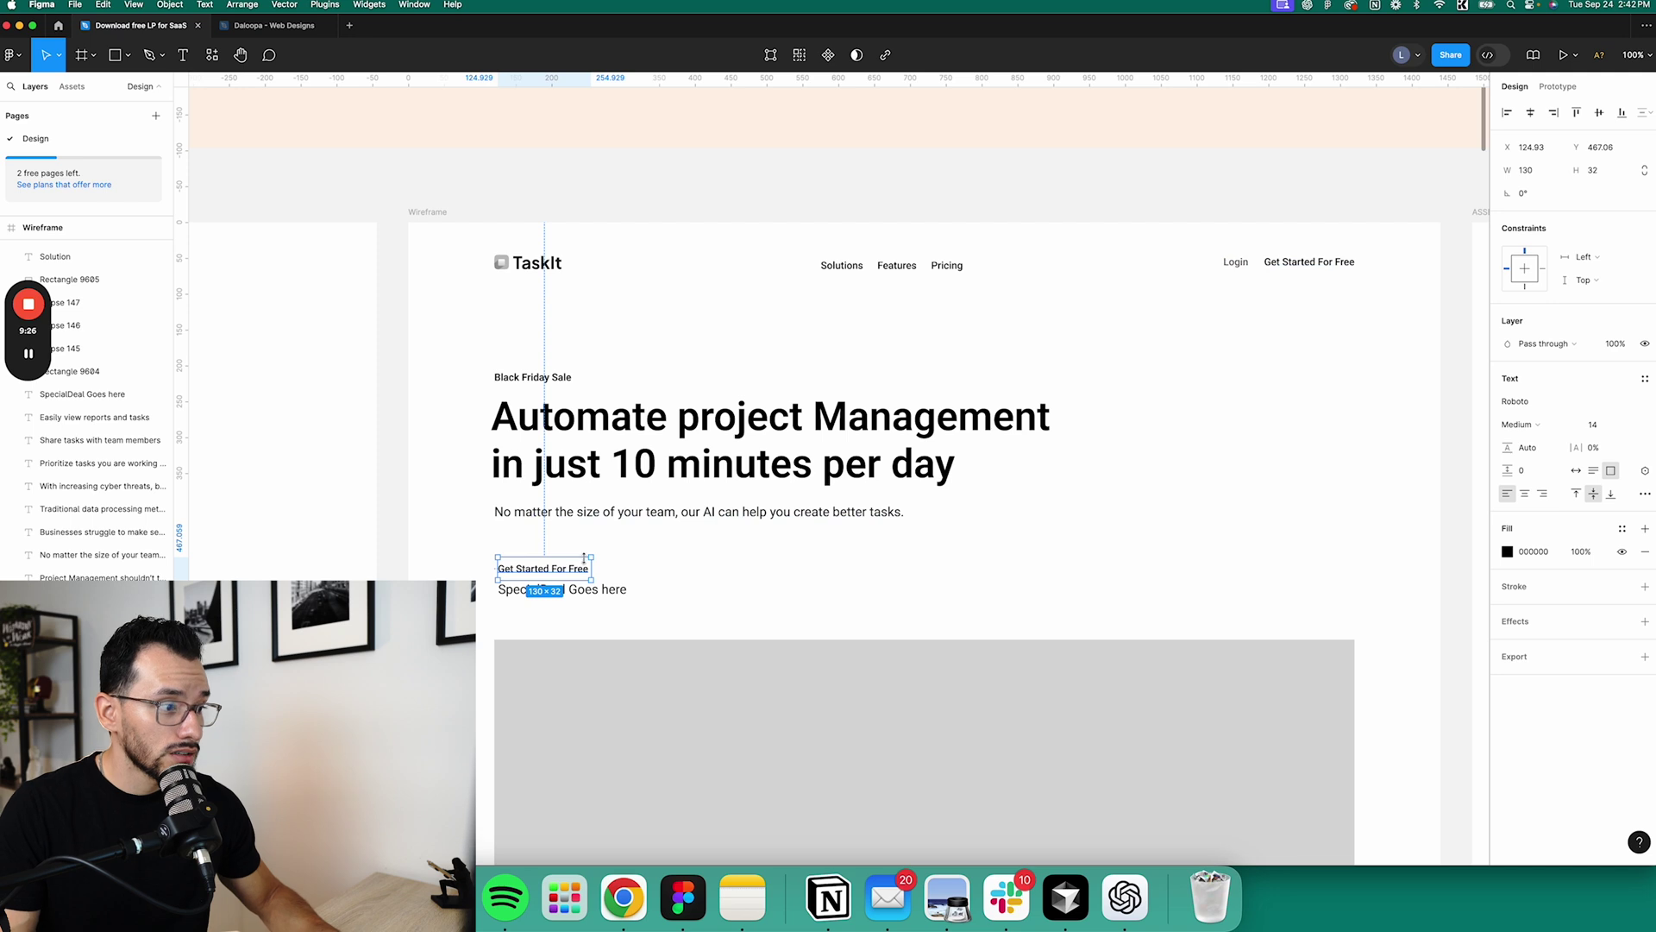
pyautogui.click(622, 590)
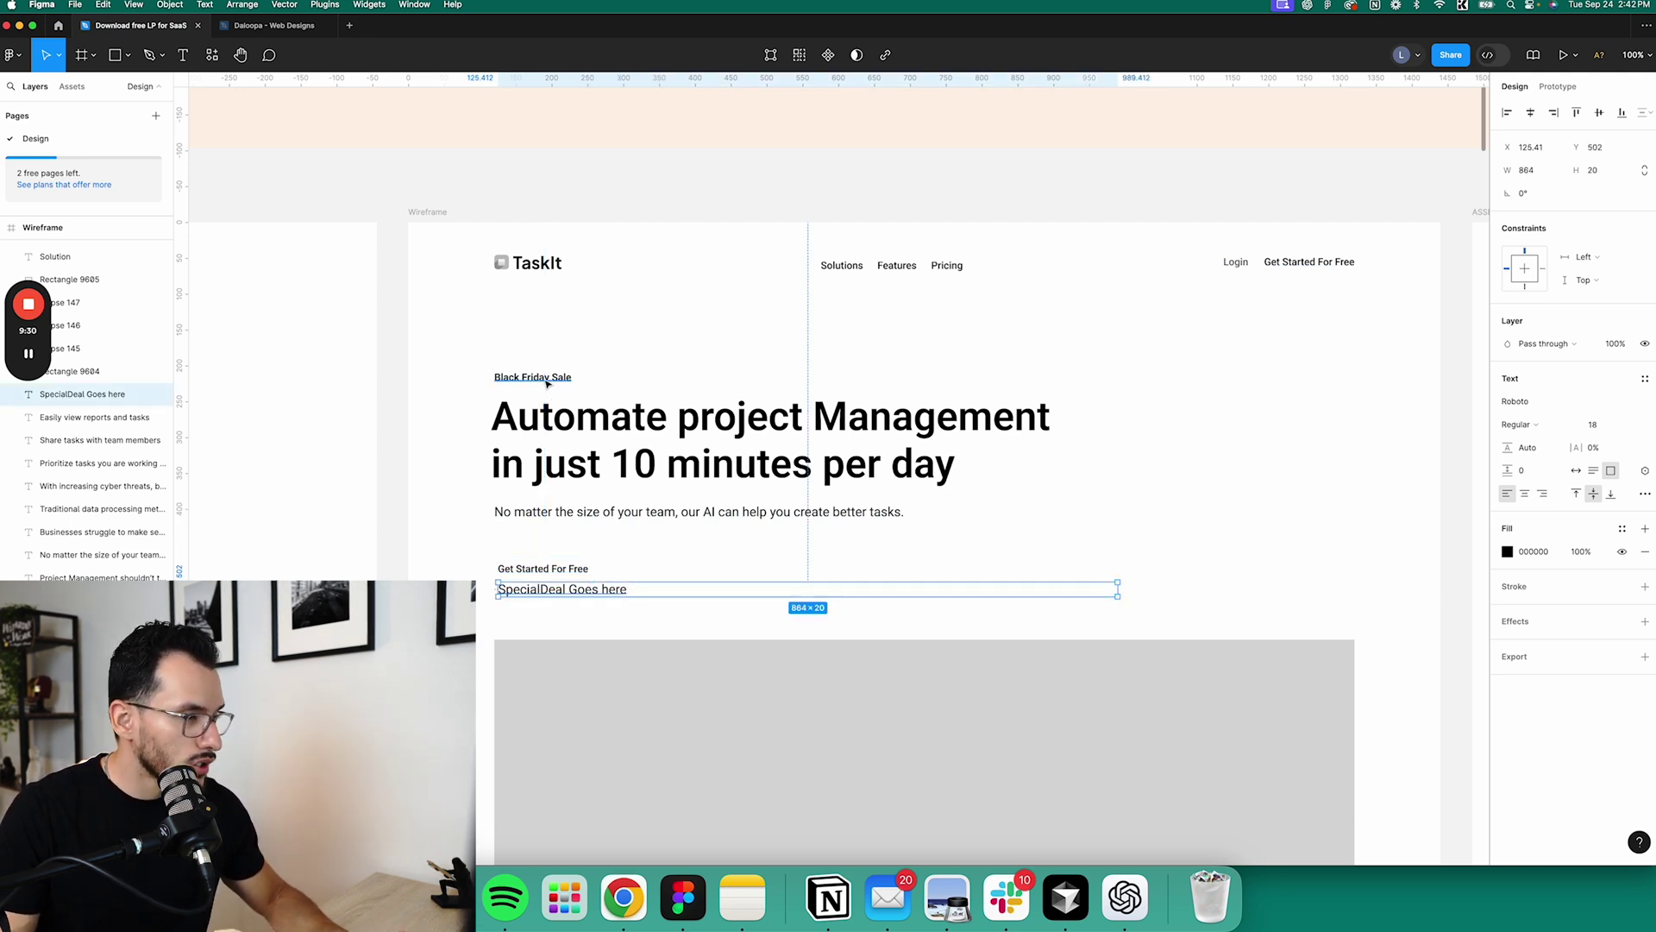
pyautogui.scroll(-3, 854, 695)
pyautogui.scroll(-10, 1026, 677)
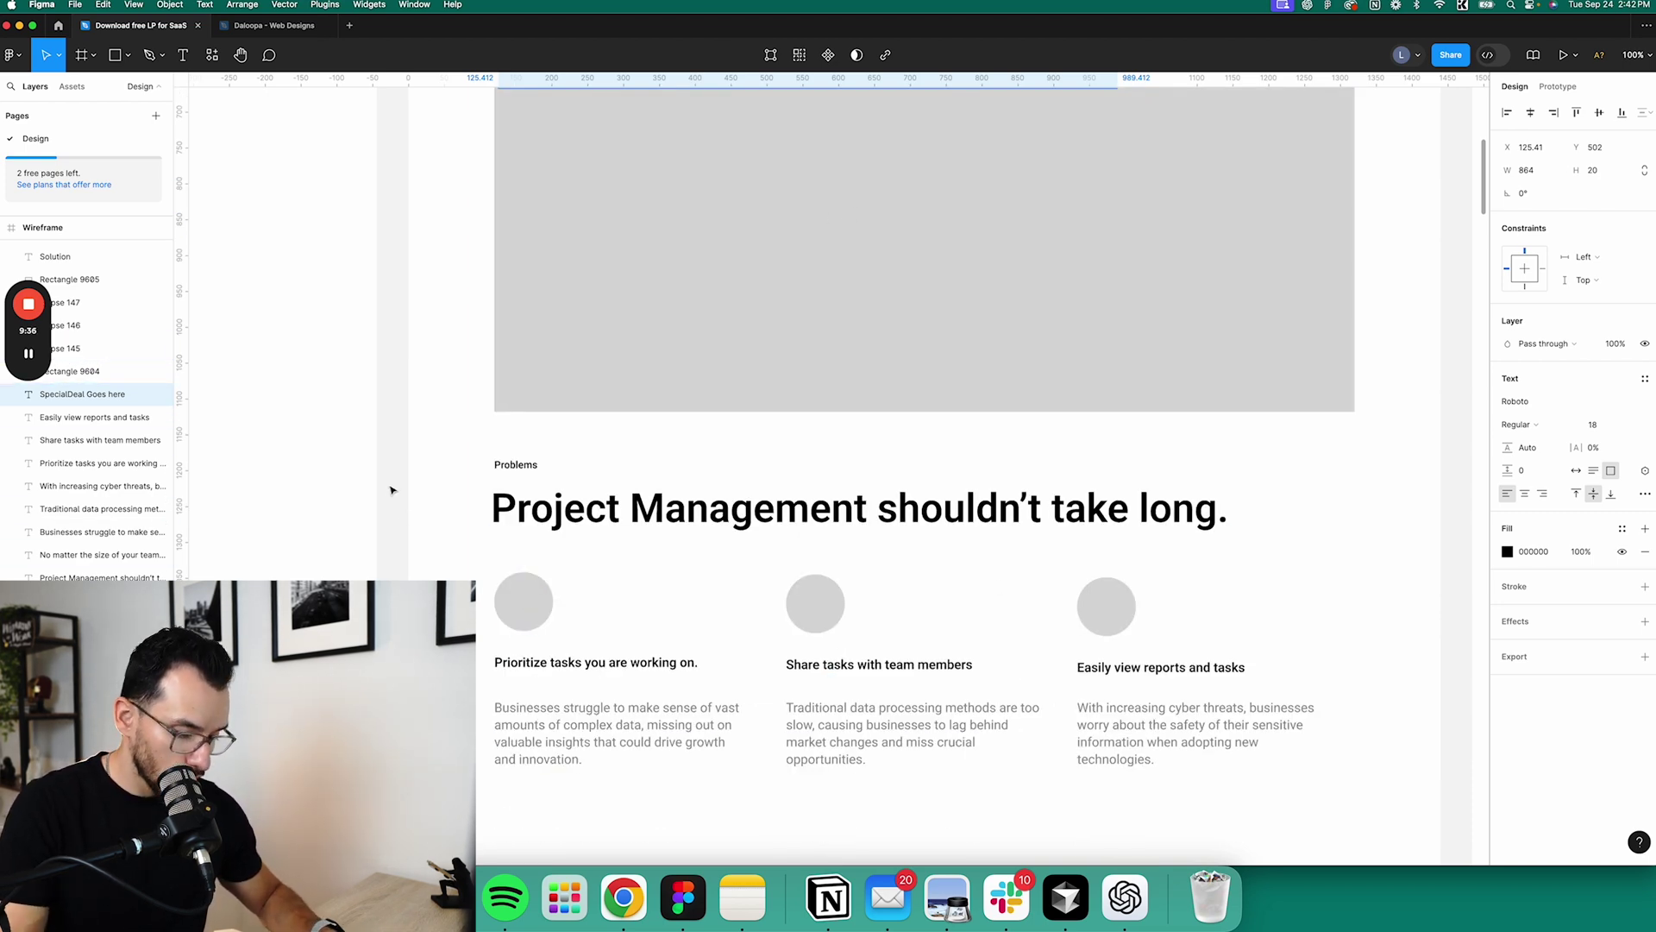
pyautogui.press('-')
pyautogui.scroll(-5, 517, 388)
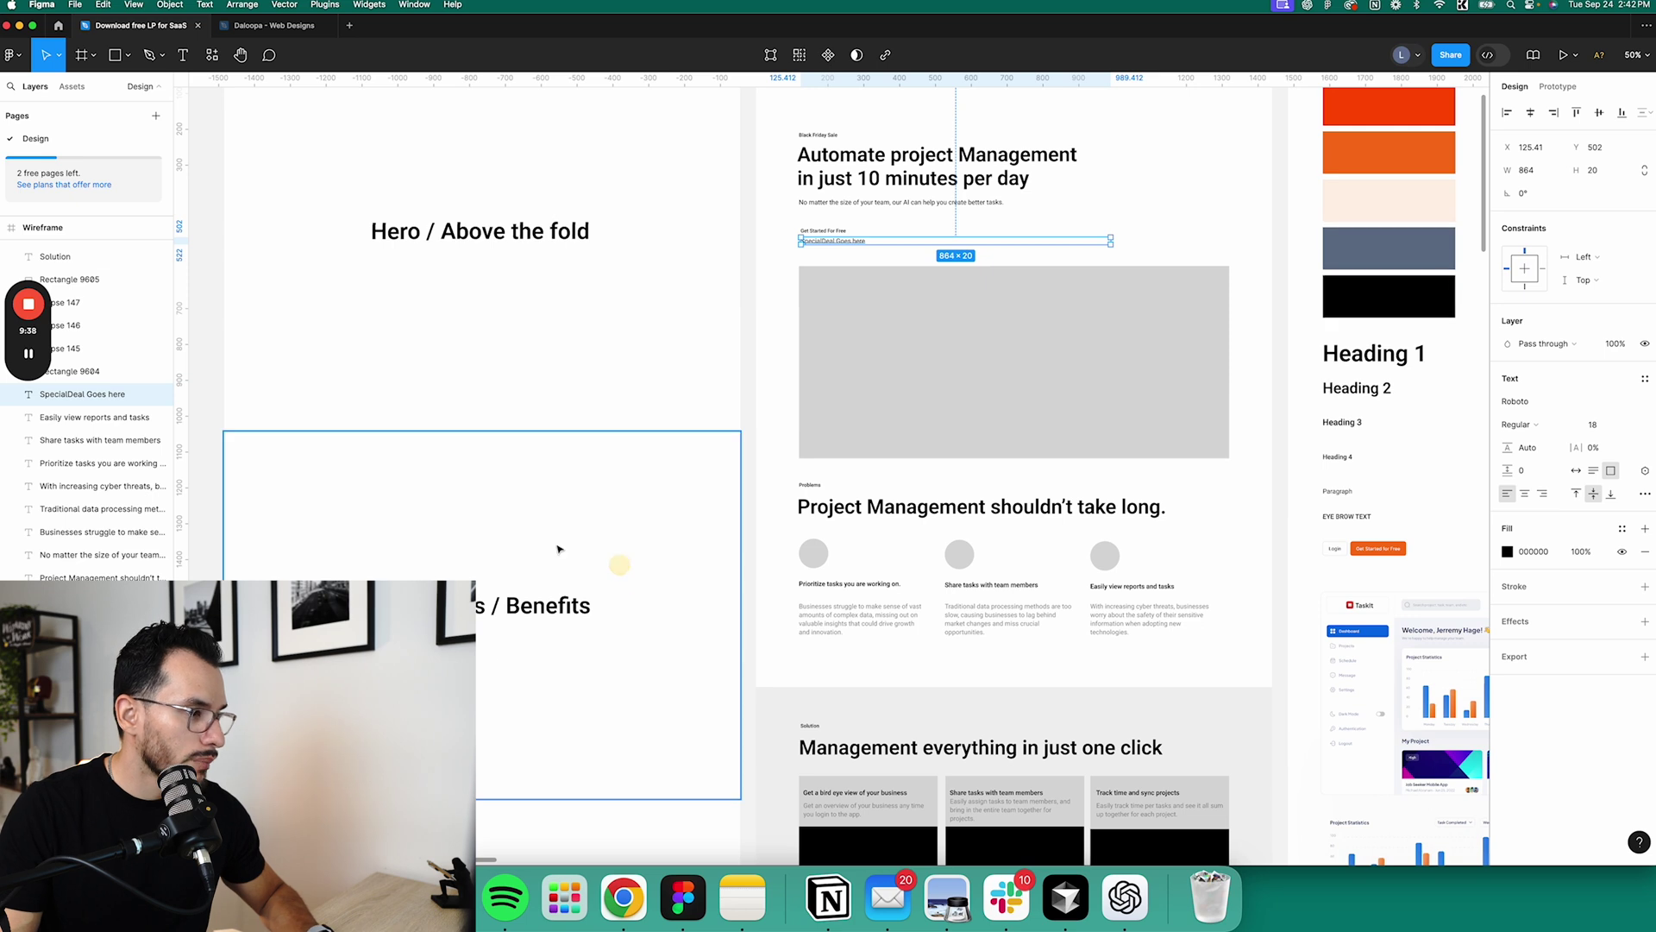
pyautogui.hscroll(3, 806, 569)
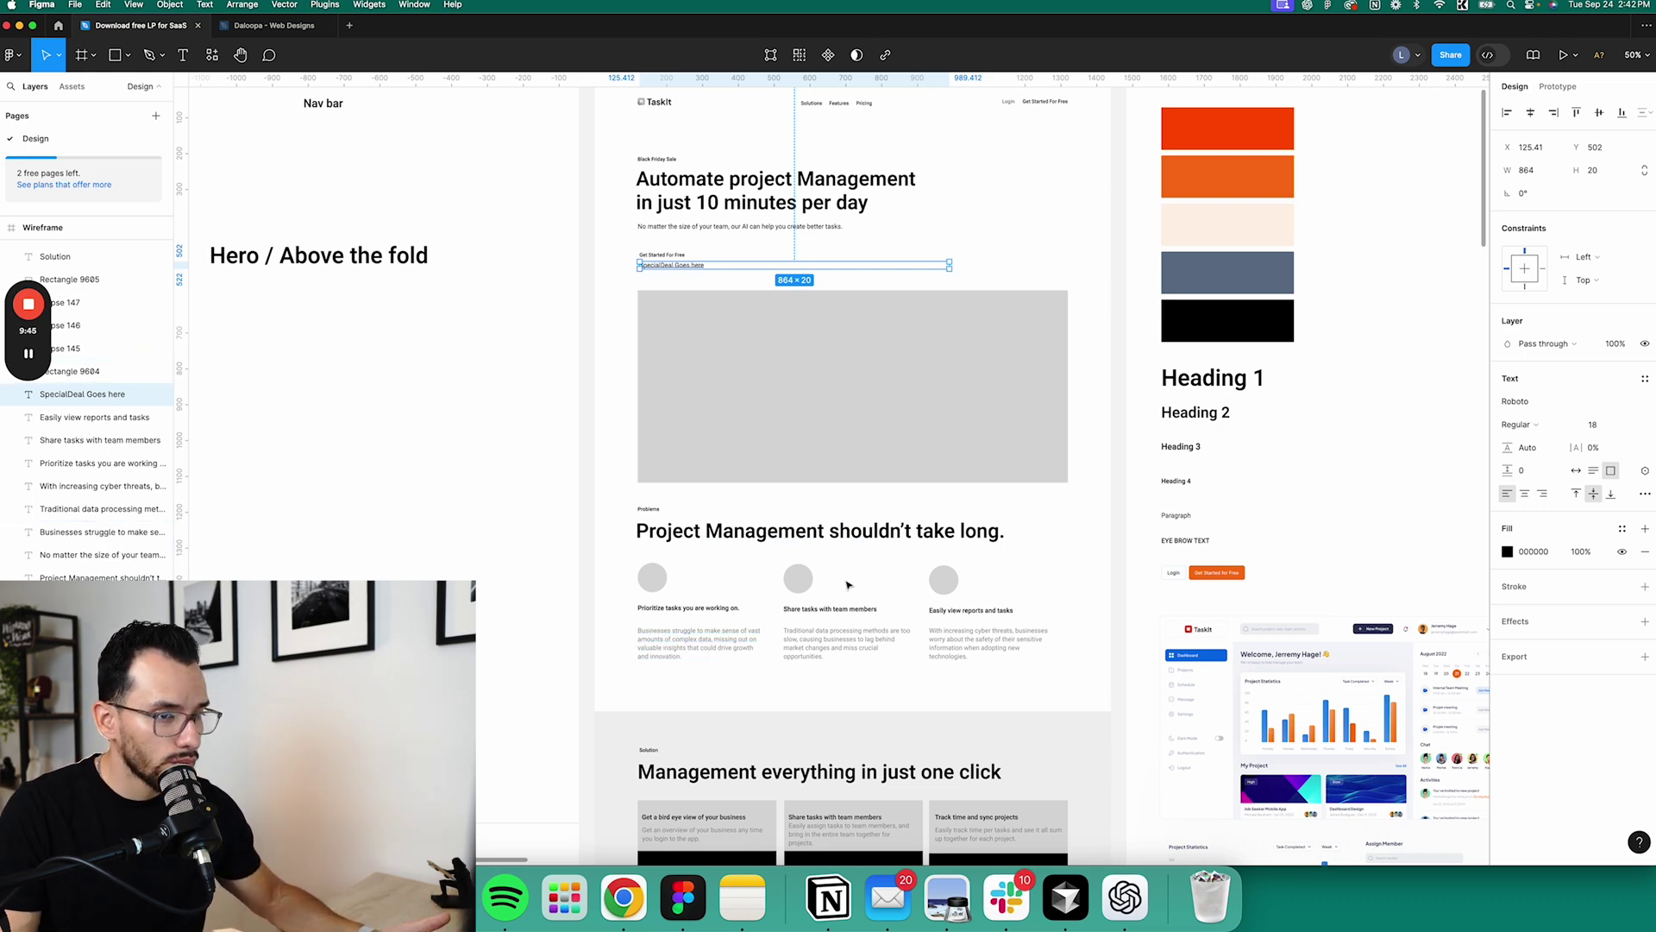
pyautogui.scroll(-3, 849, 584)
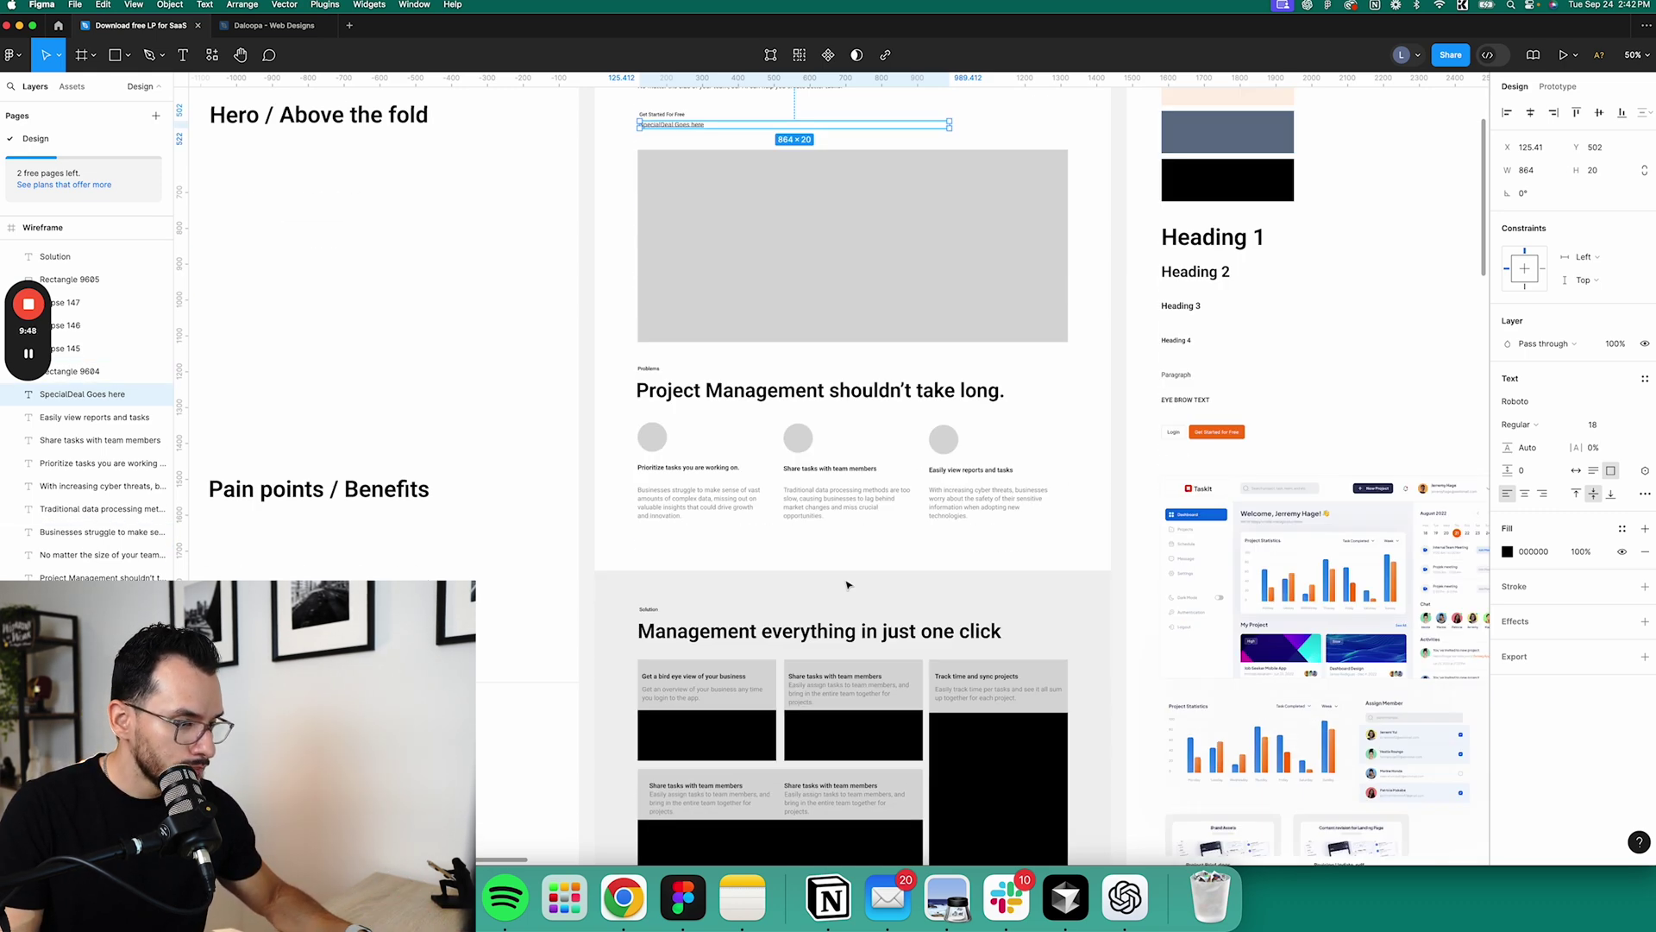
pyautogui.scroll(-3, 871, 664)
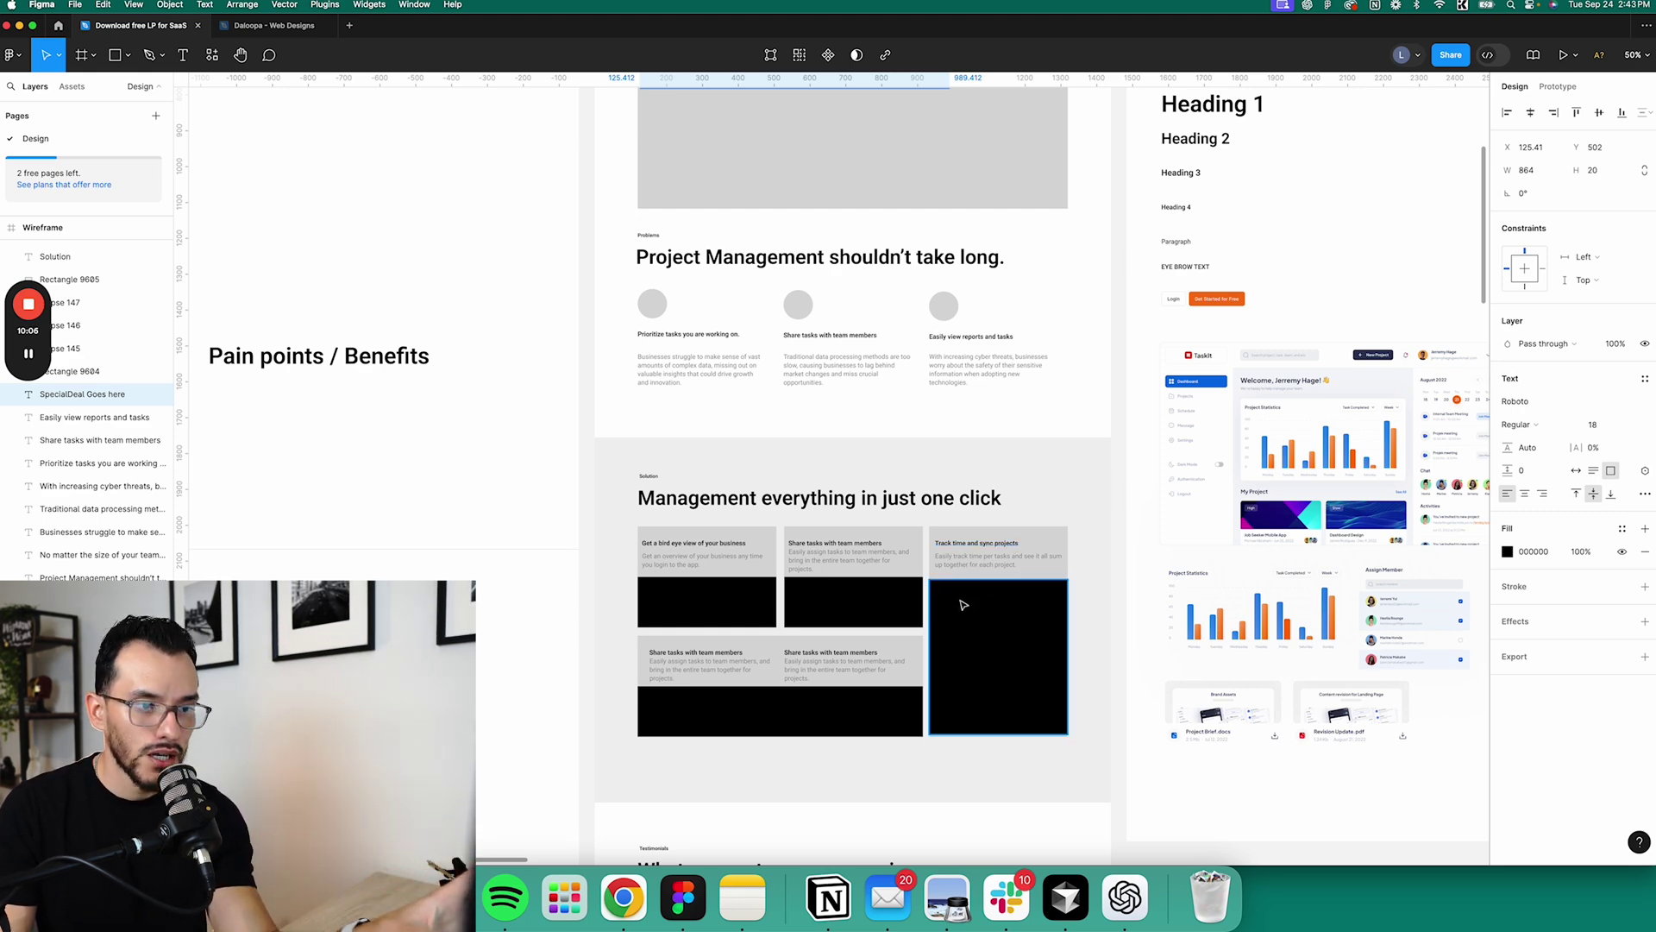
pyautogui.scroll(-5, 973, 660)
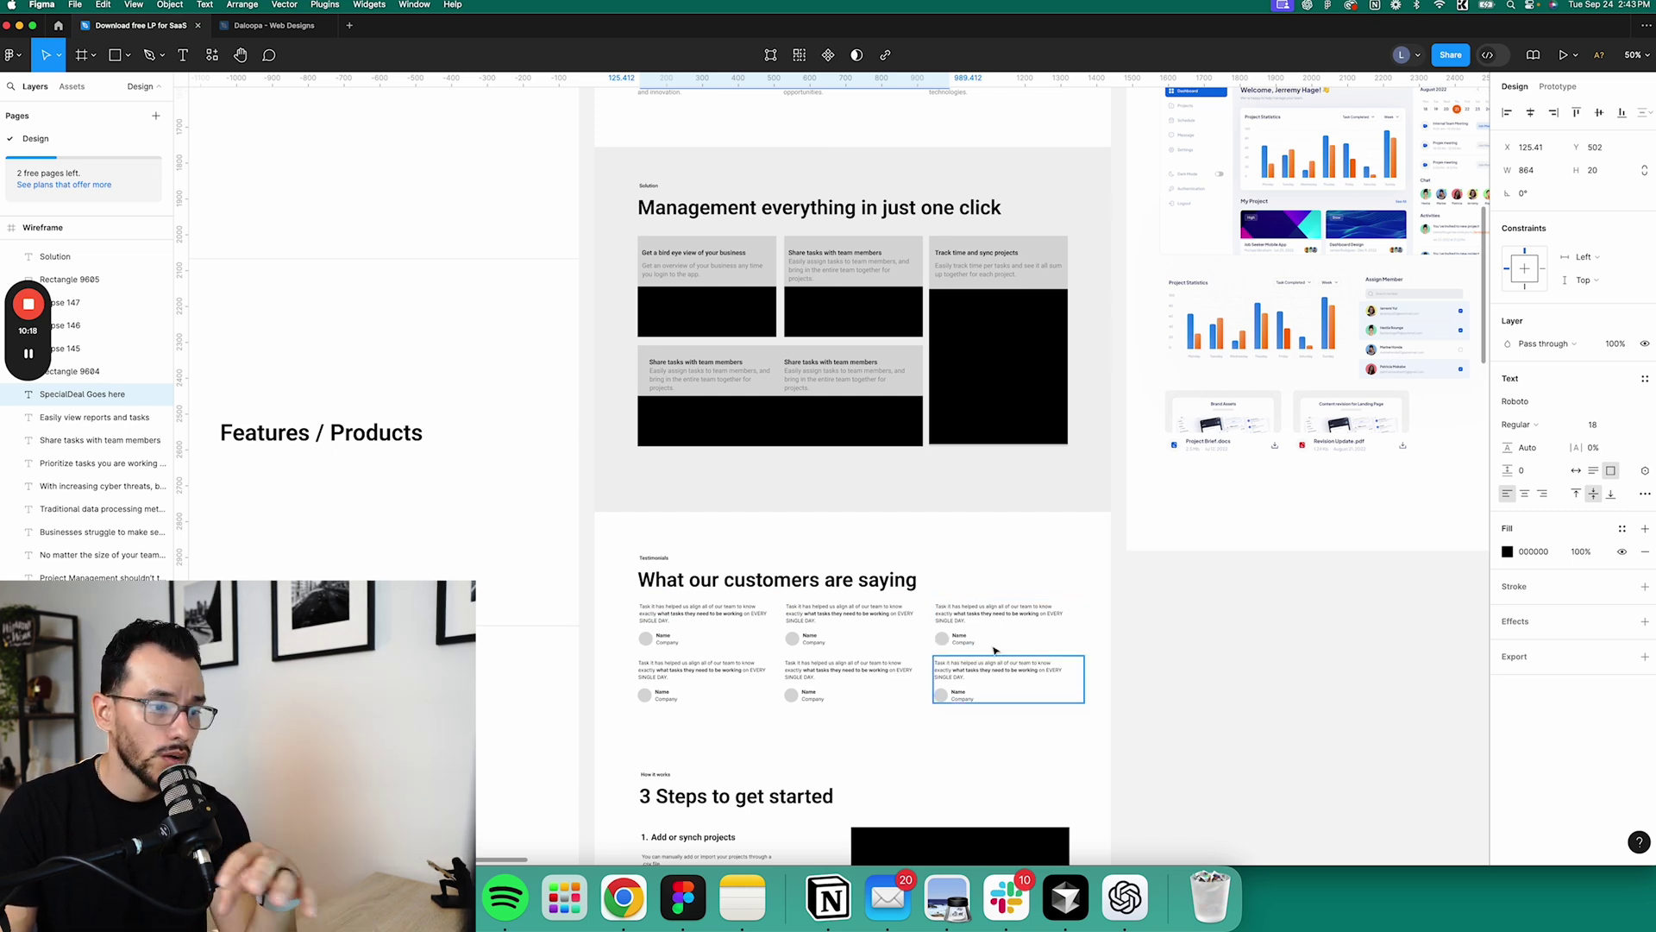
pyautogui.scroll(-5, 973, 723)
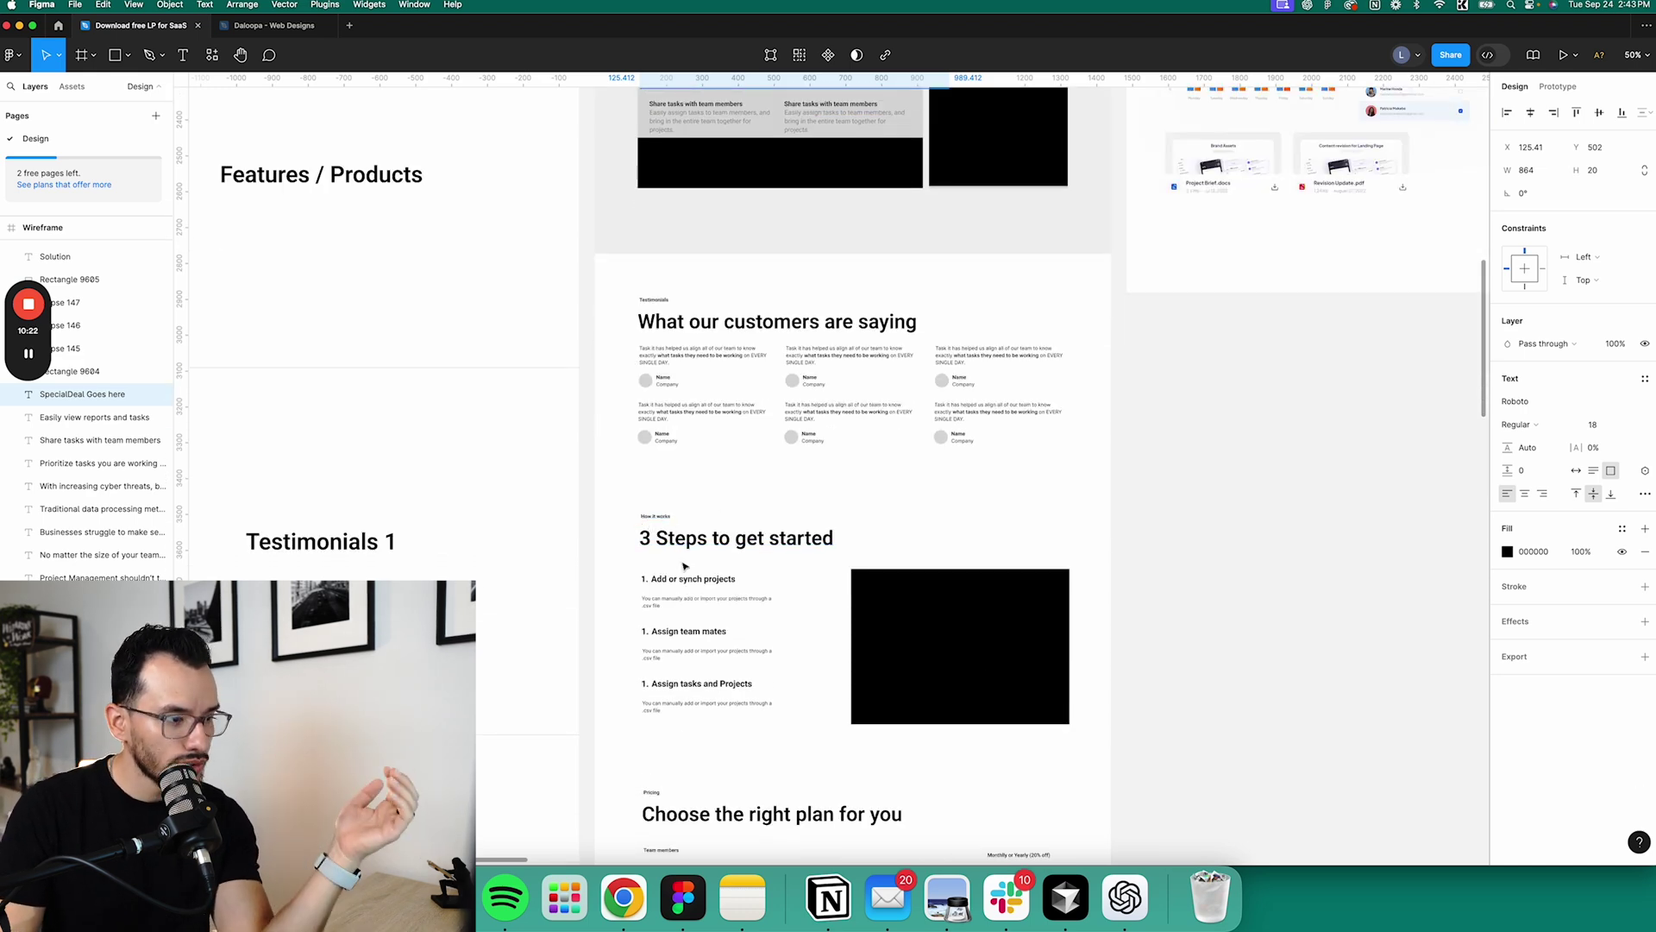
pyautogui.scroll(4, 947, 611)
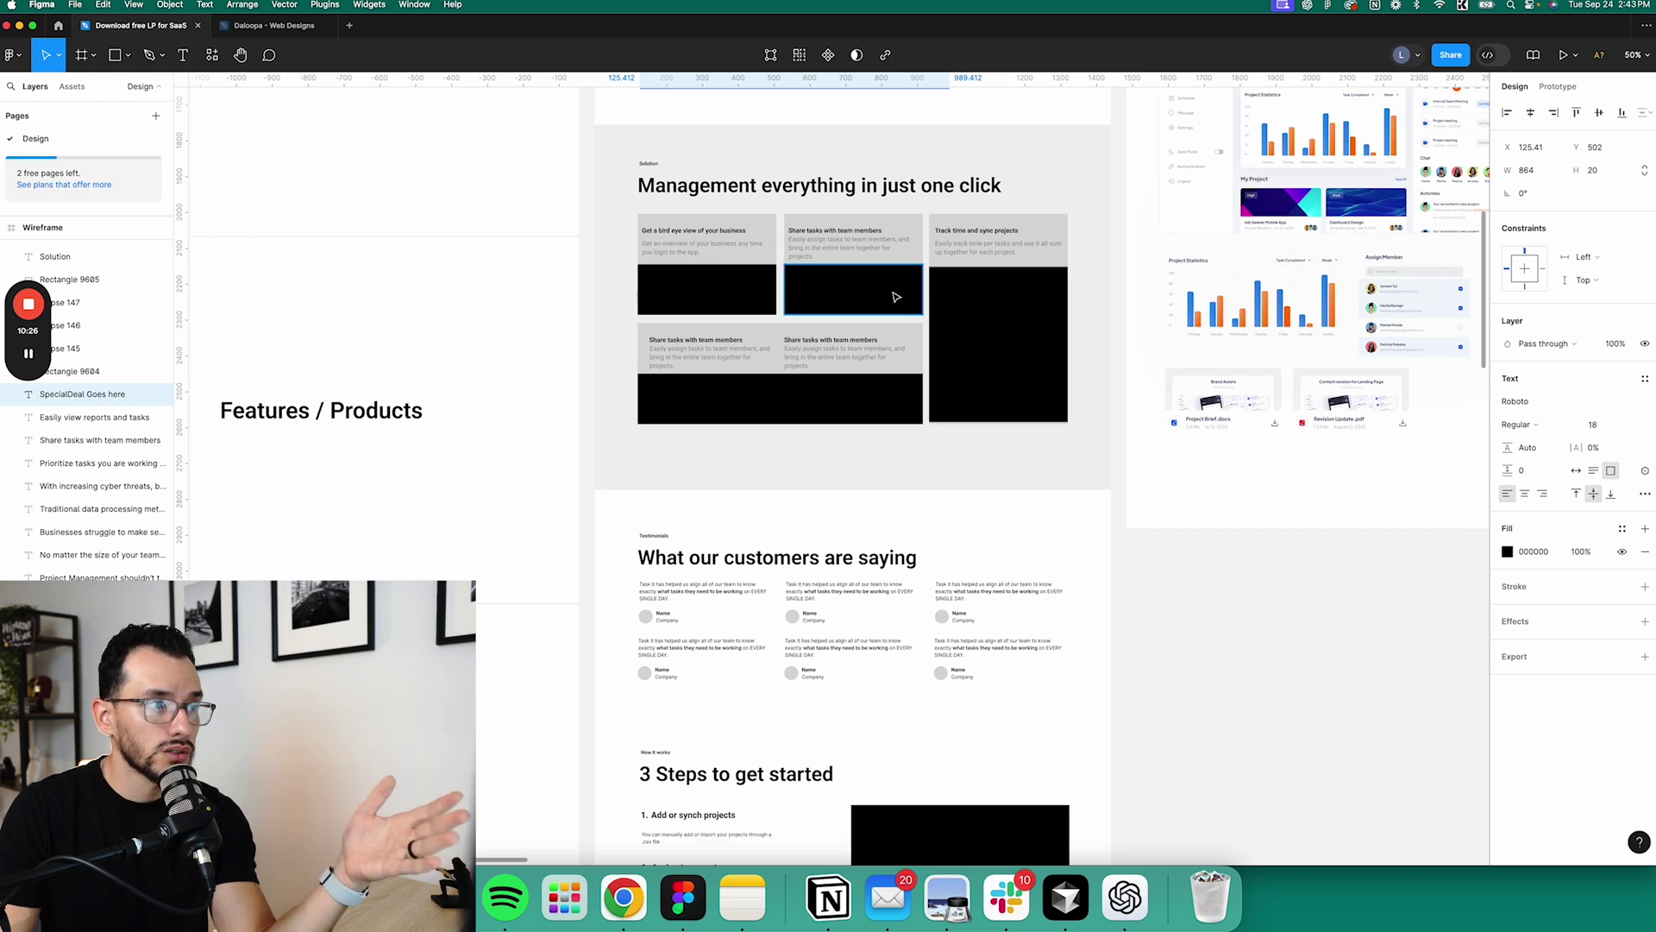
pyautogui.scroll(-4, 727, 489)
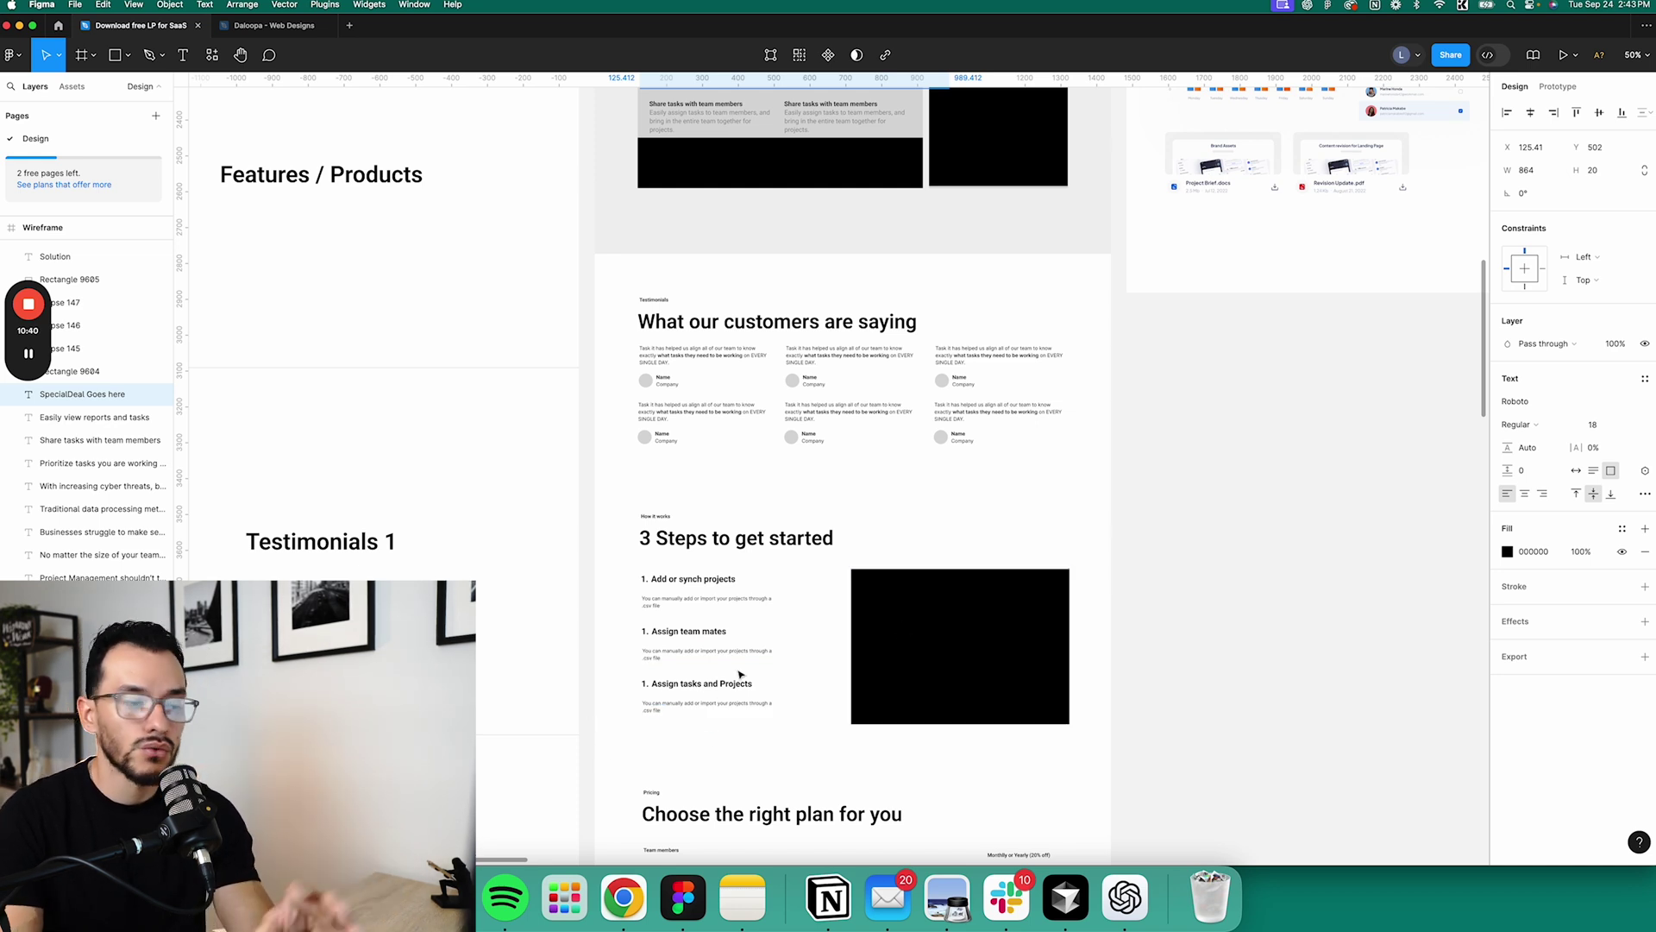
pyautogui.scroll(-5, 759, 695)
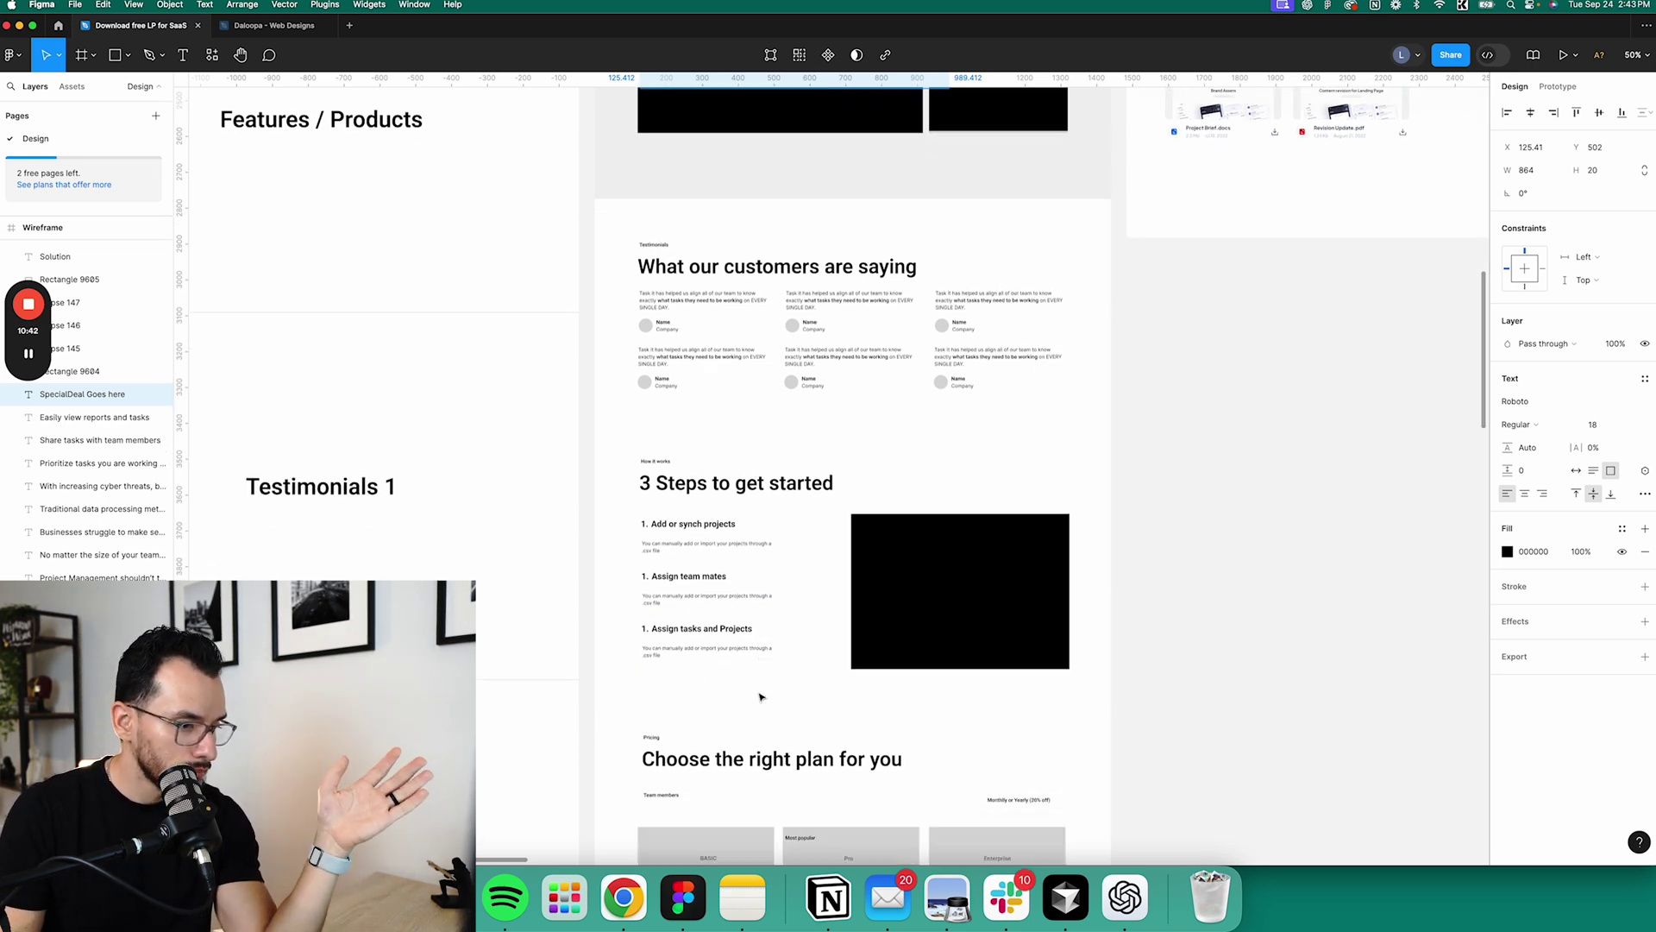
pyautogui.scroll(-4, 839, 441)
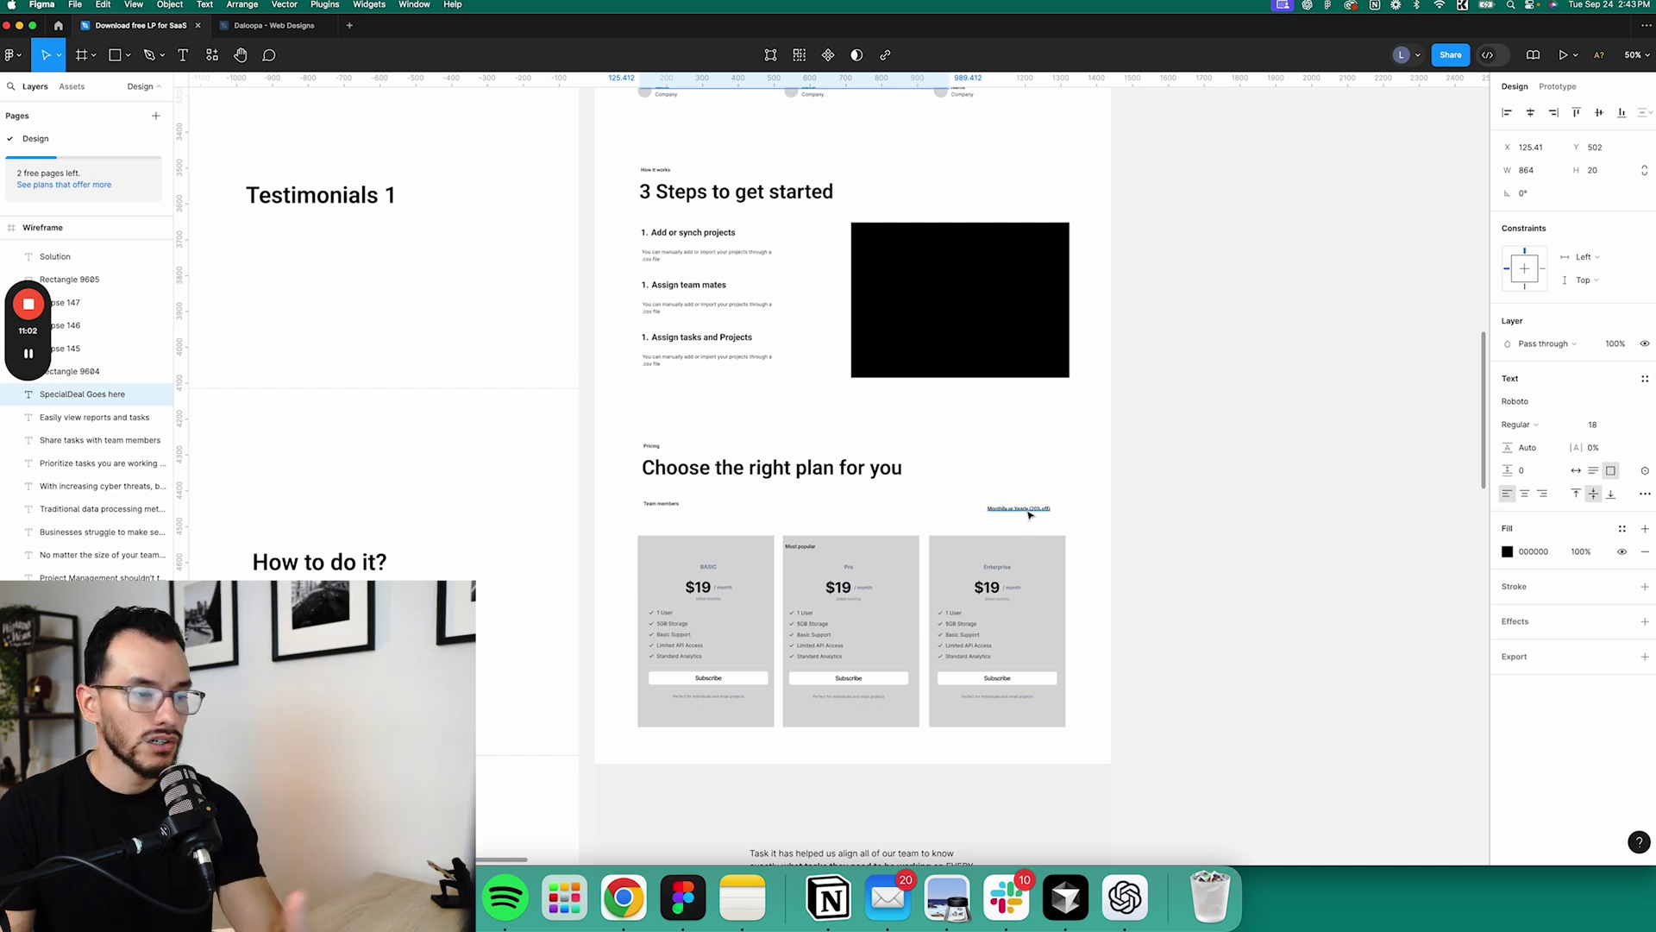
pyautogui.scroll(-3, 1006, 550)
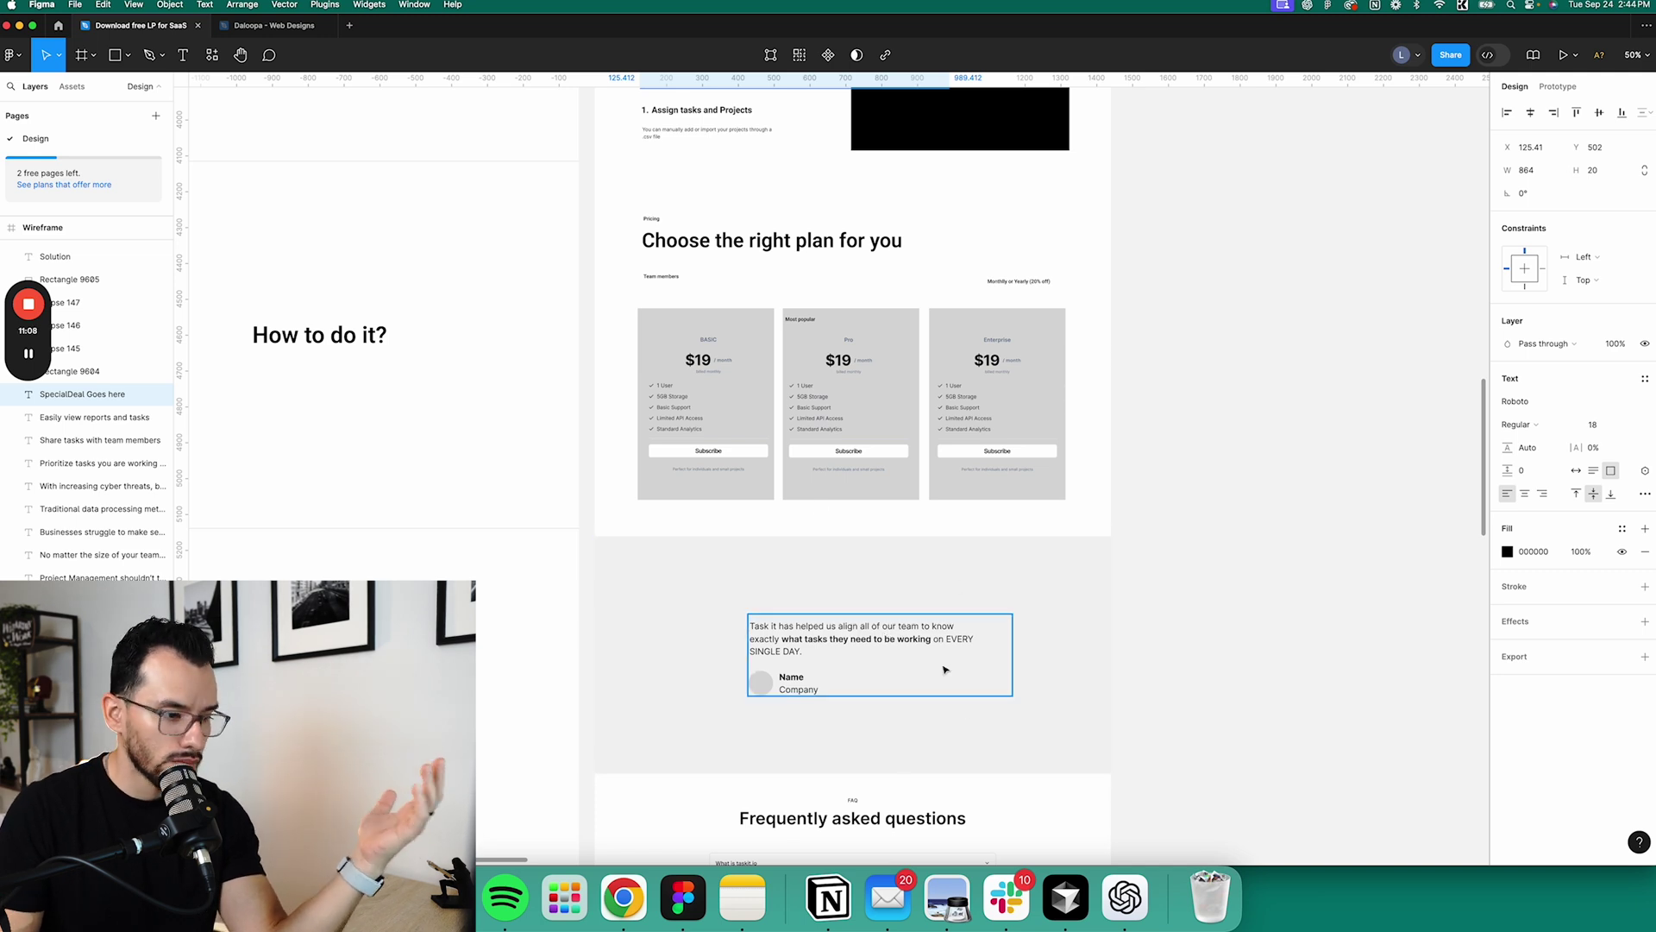
pyautogui.scroll(-3, 949, 665)
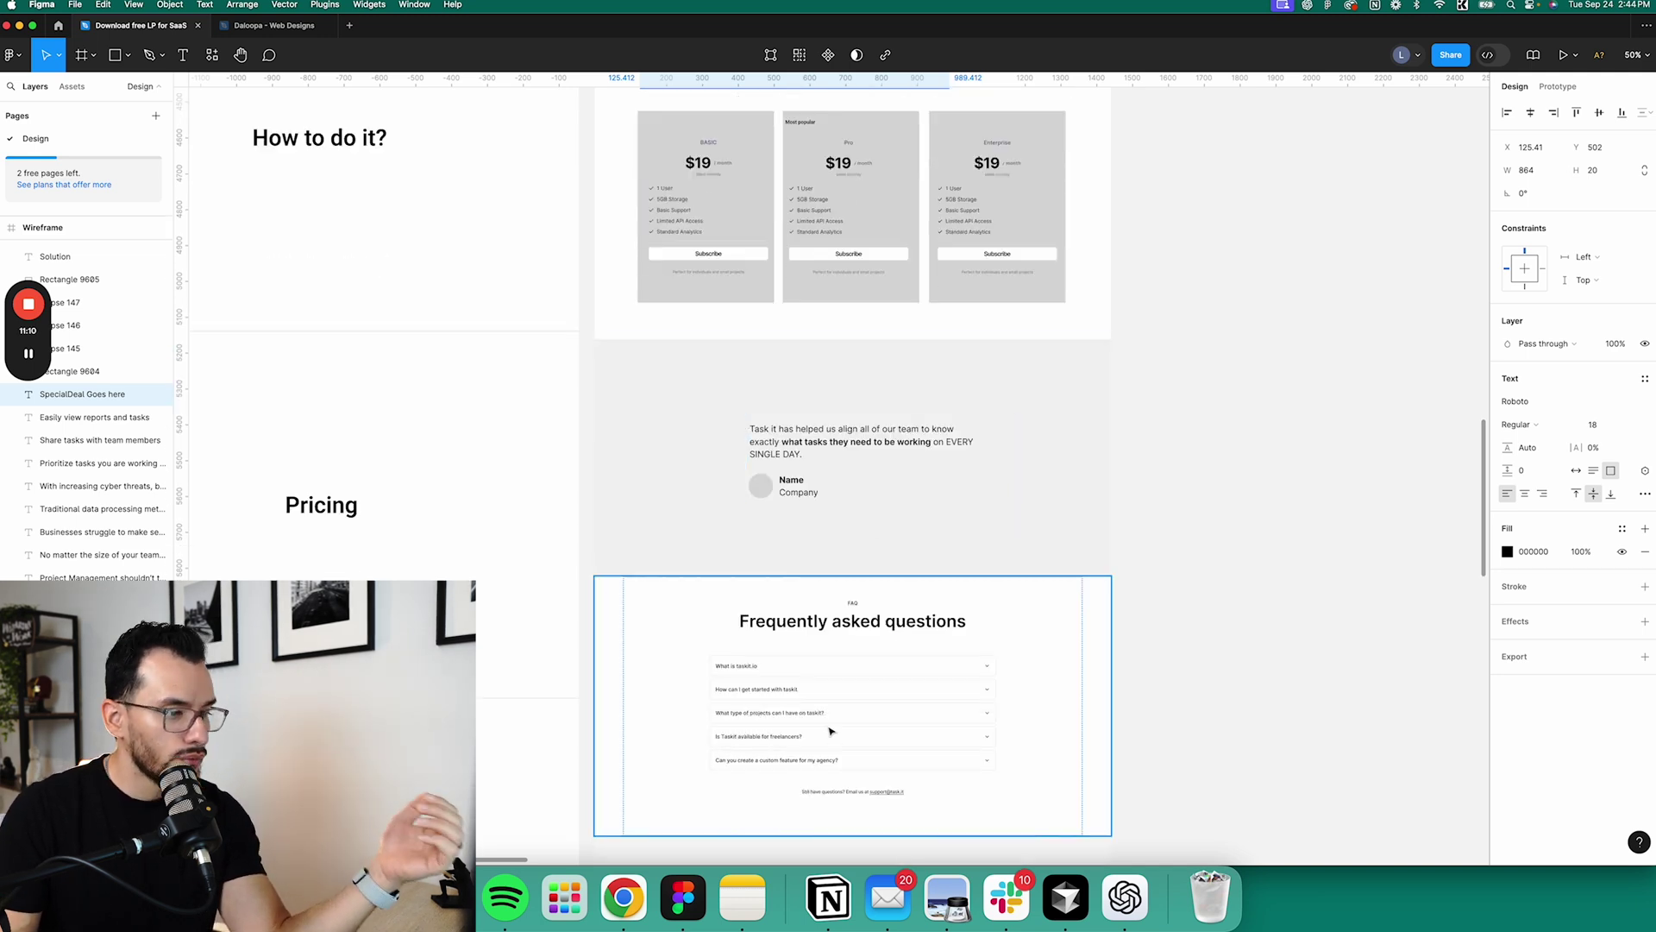
pyautogui.scroll(-2, 823, 604)
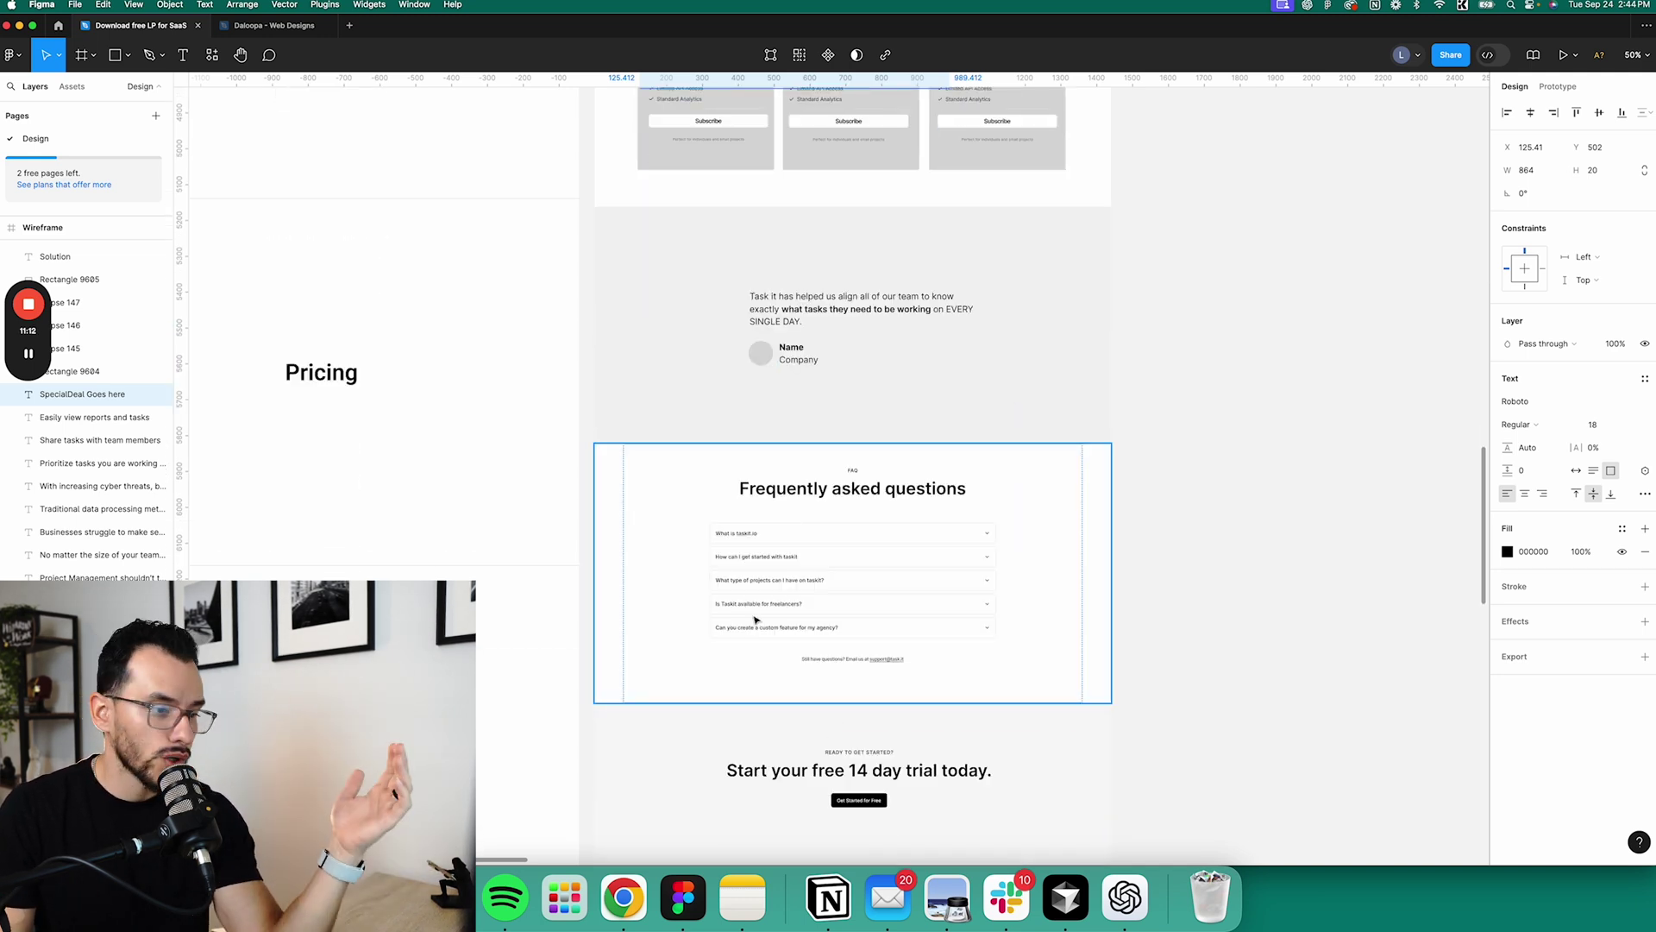
pyautogui.scroll(-2, 744, 610)
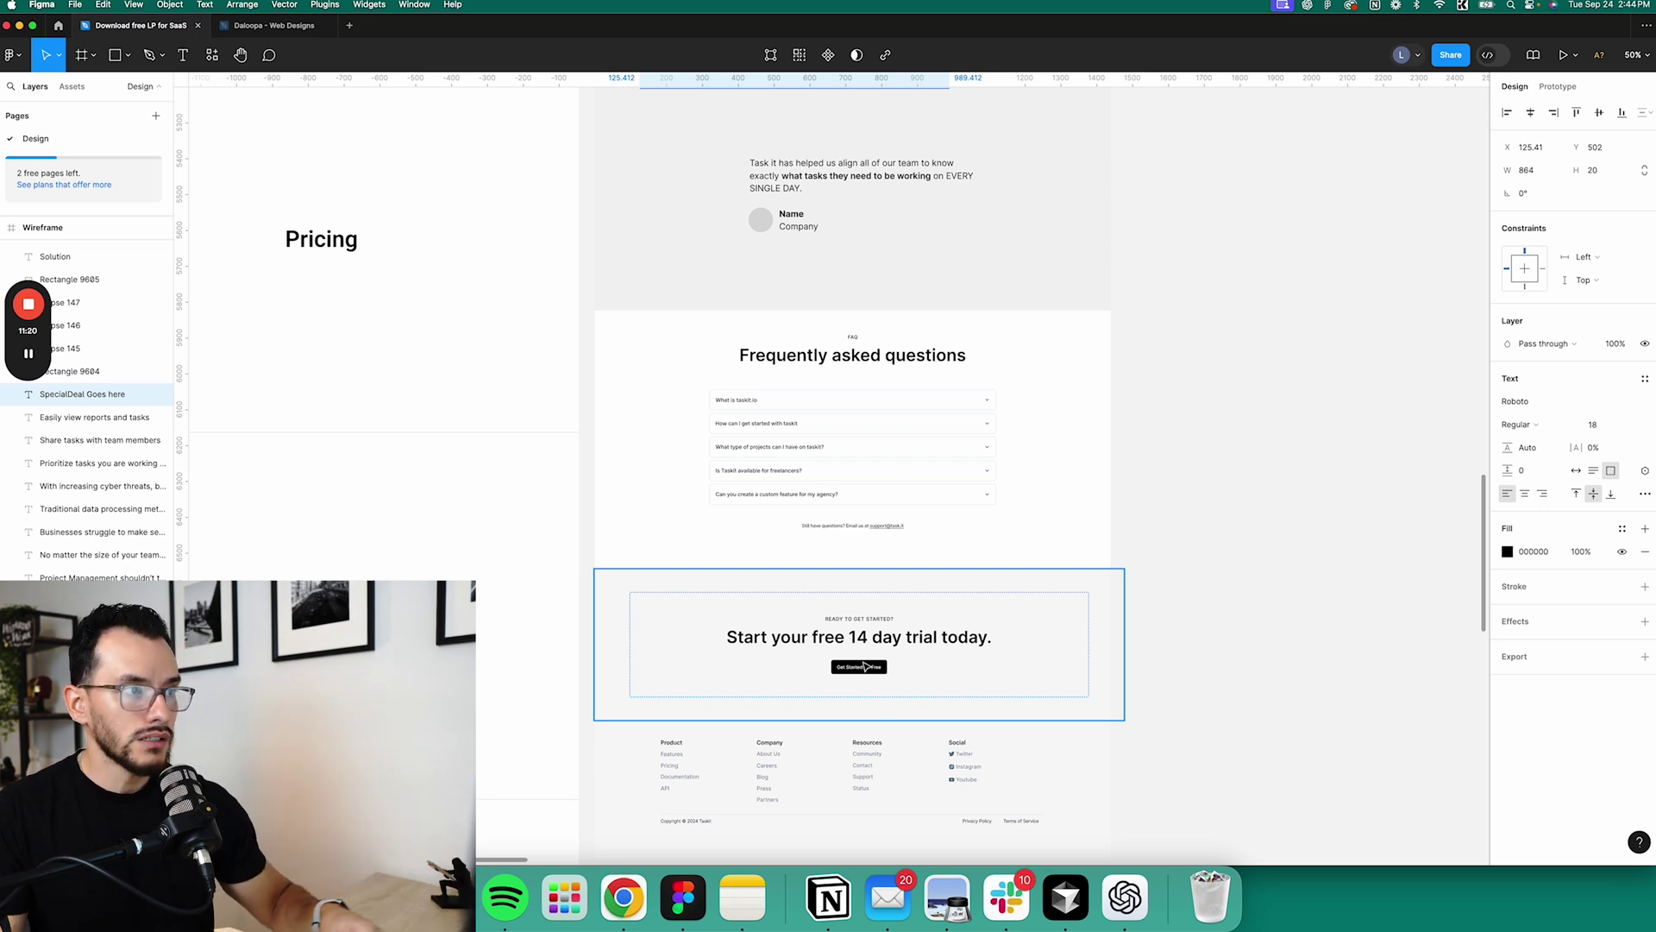
pyautogui.scroll(4, 880, 647)
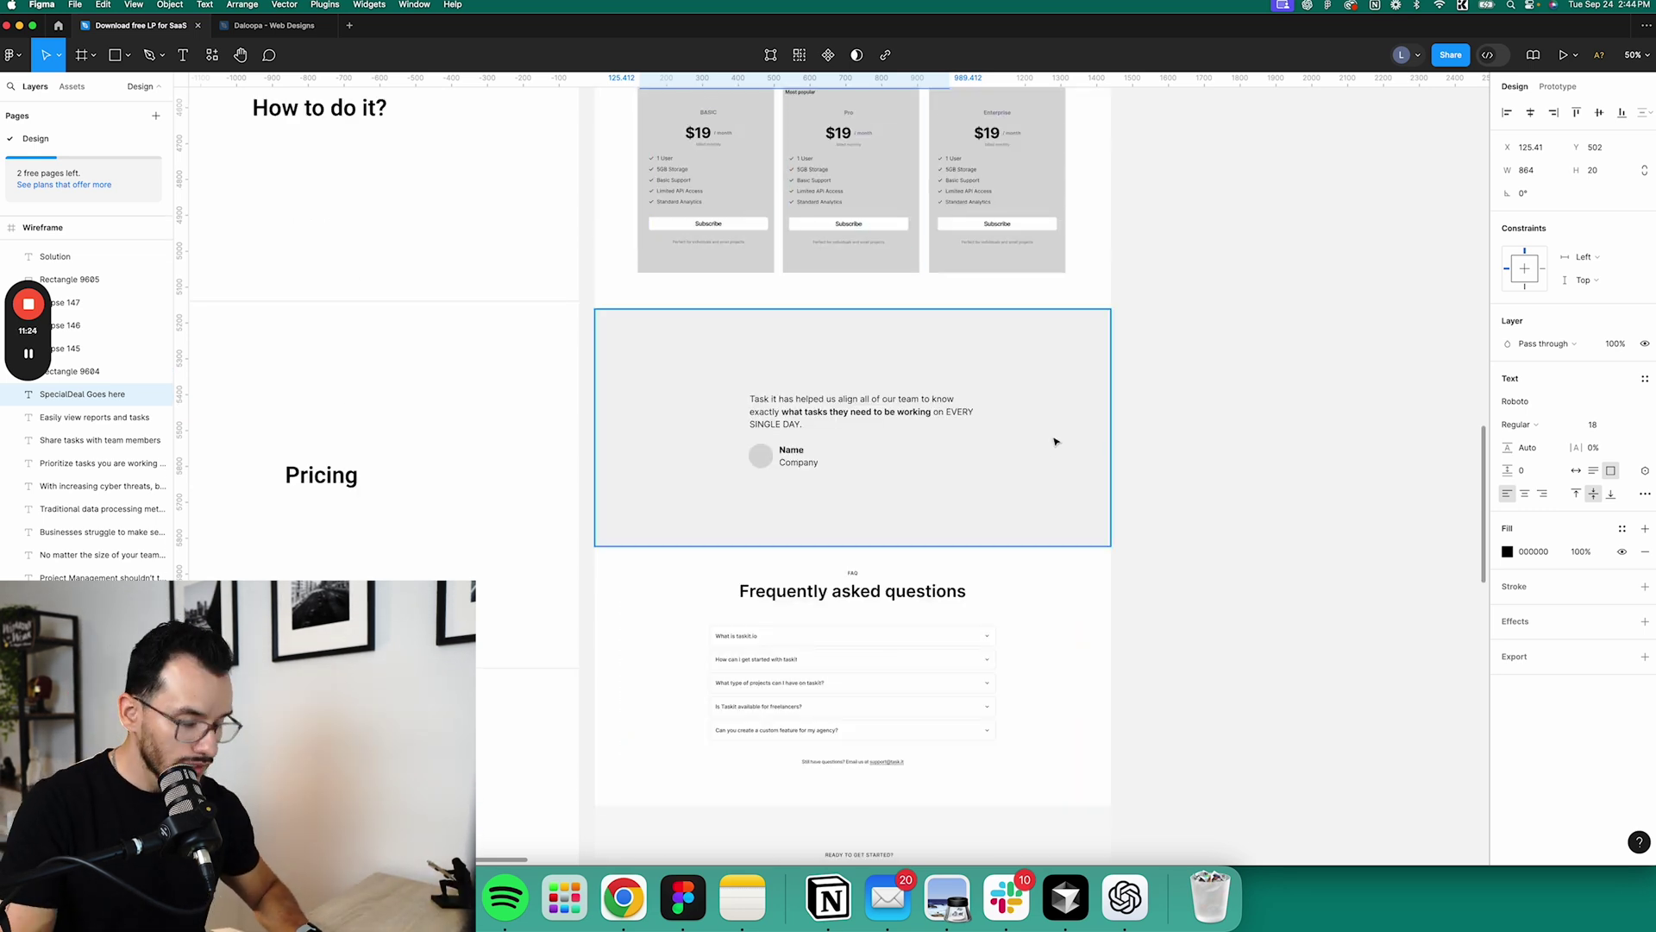
pyautogui.scroll(-8, 1055, 441)
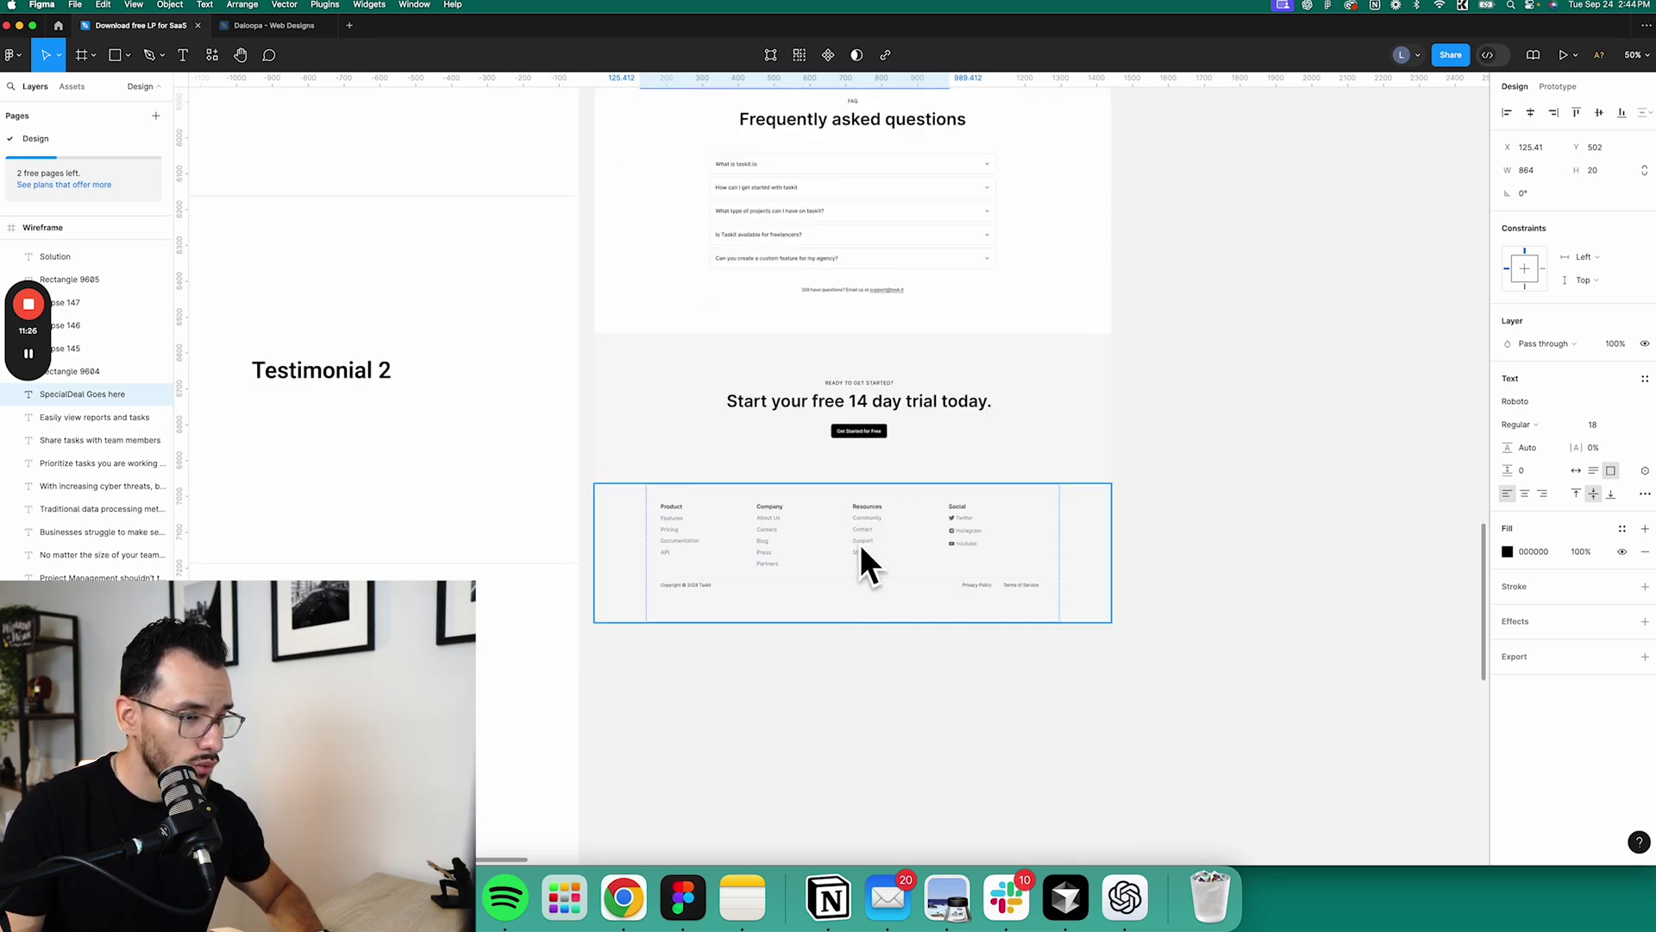
pyautogui.scroll(20, 899, 578)
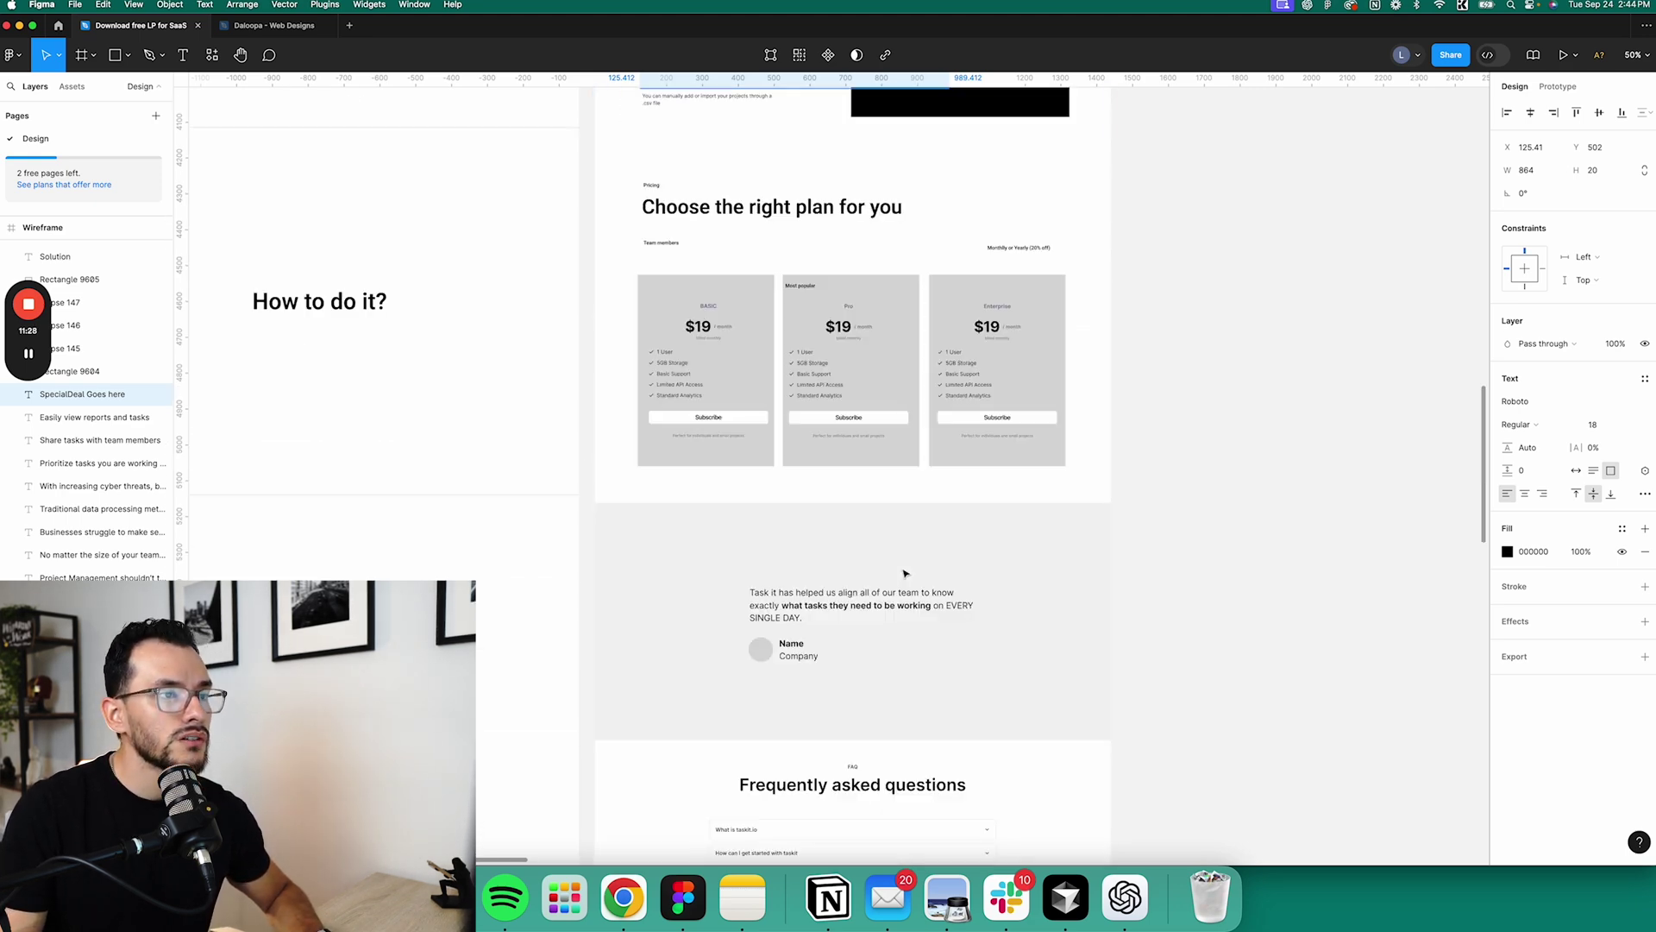
pyautogui.scroll(20, 906, 572)
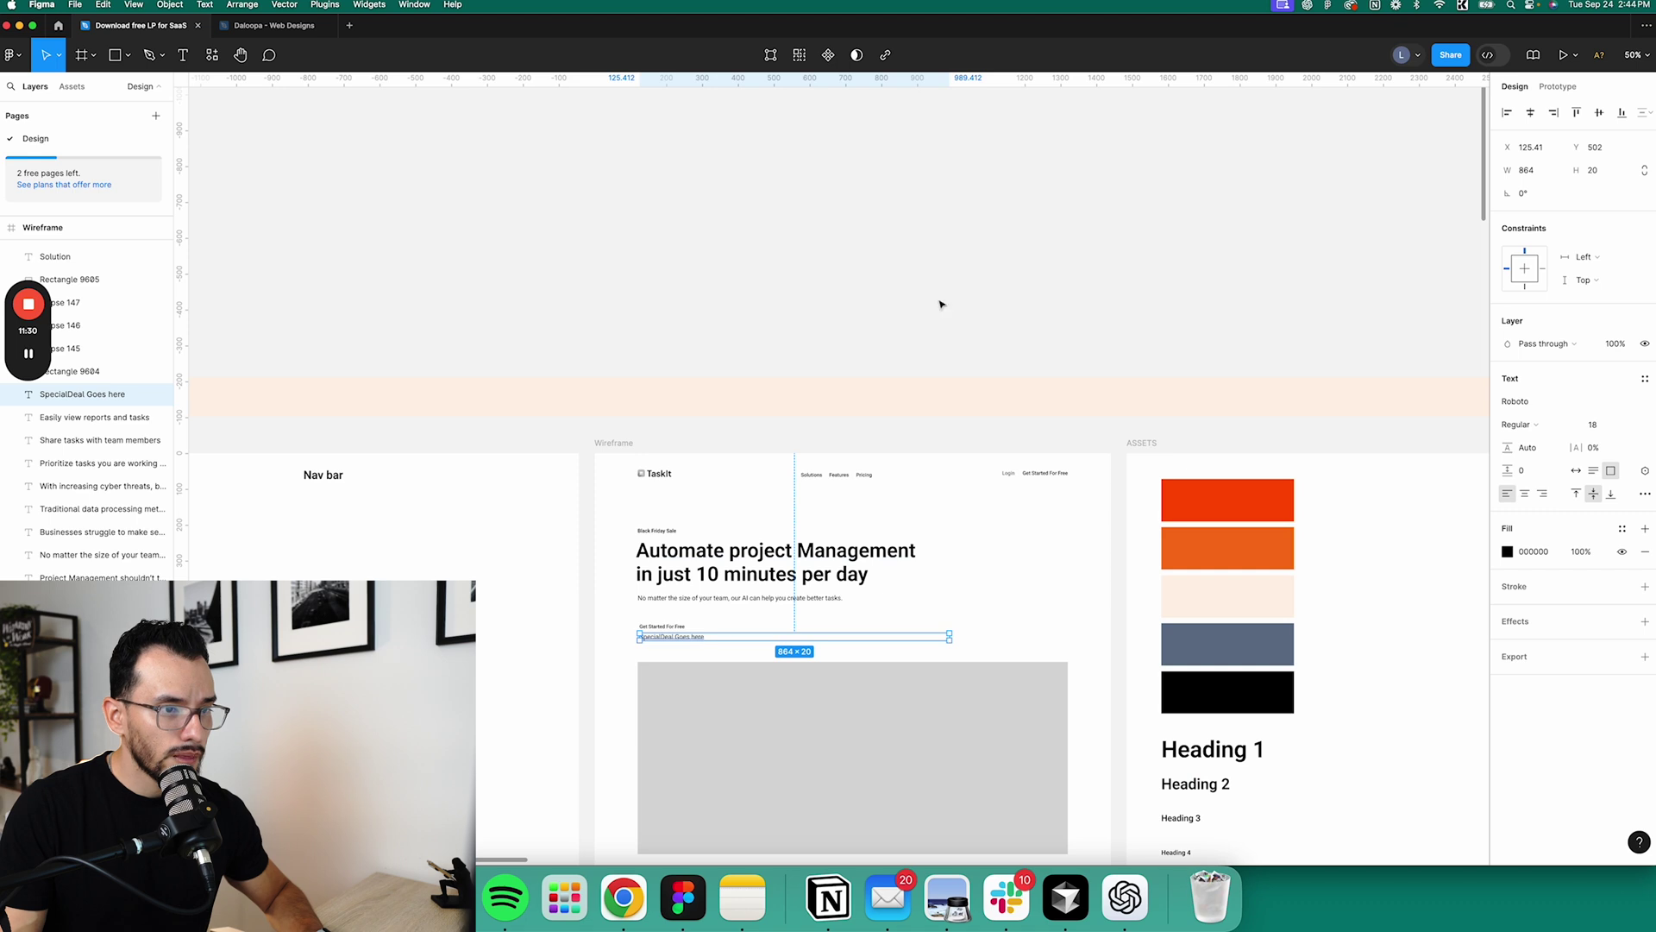
# Pan to the 1440 × 6916 TaskIt Home Page frame, select it and view it at 100%.
pyautogui.moveTo(1370, 304); pyautogui.dragTo(1049, 141)
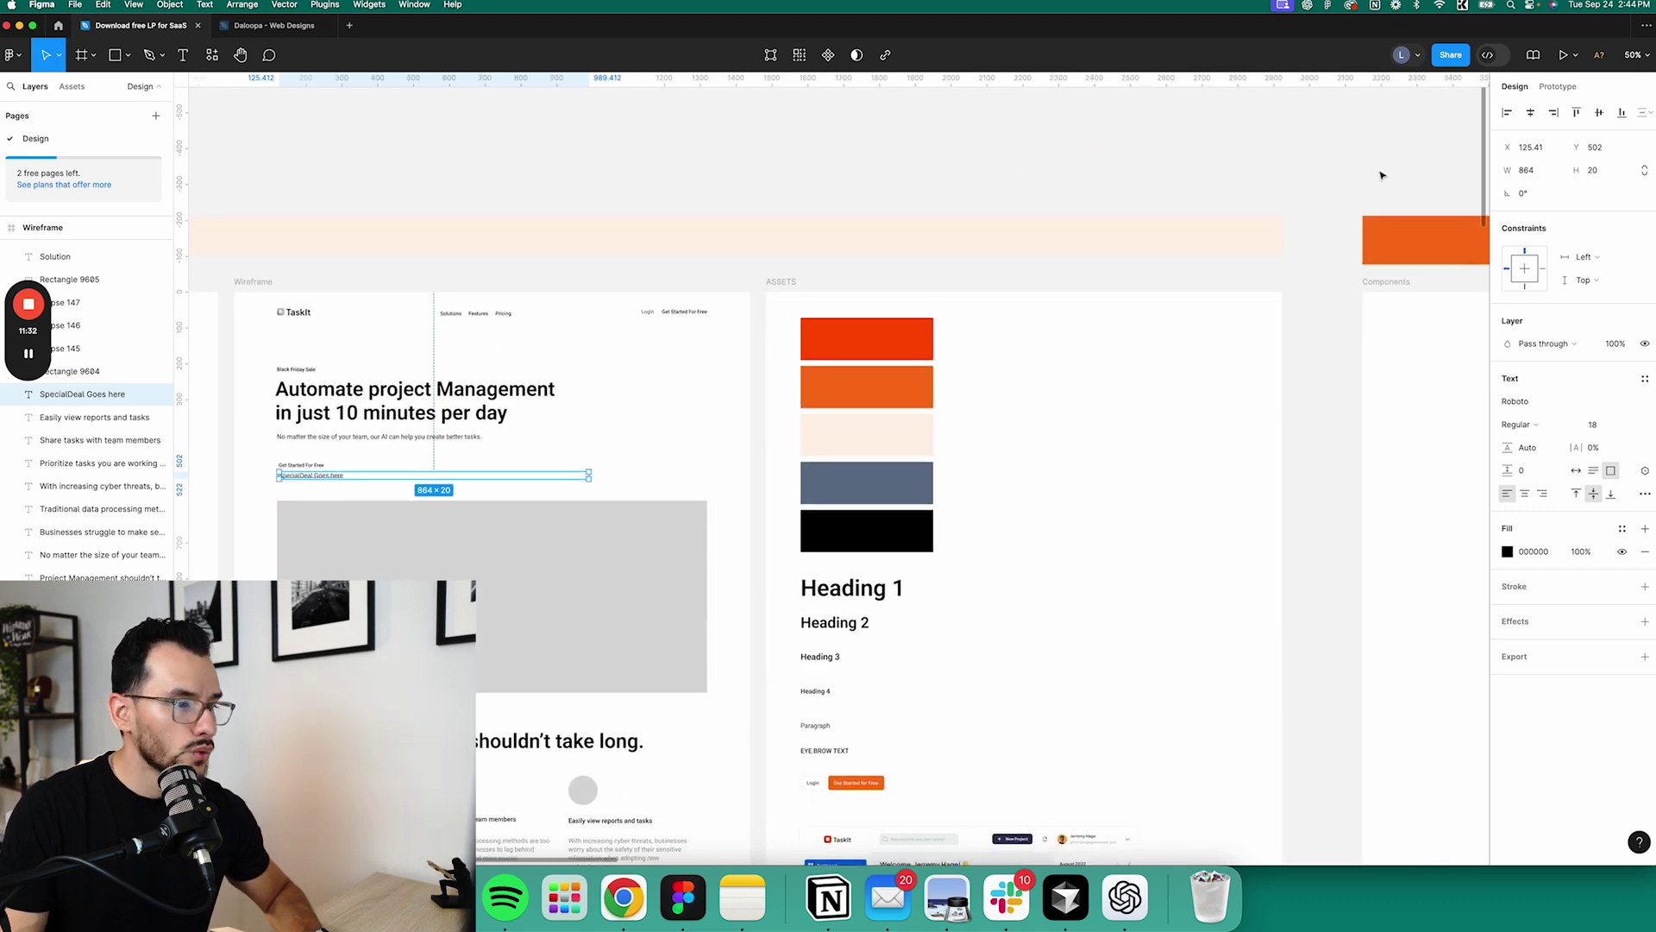
pyautogui.hscroll(20, 1274, 216)
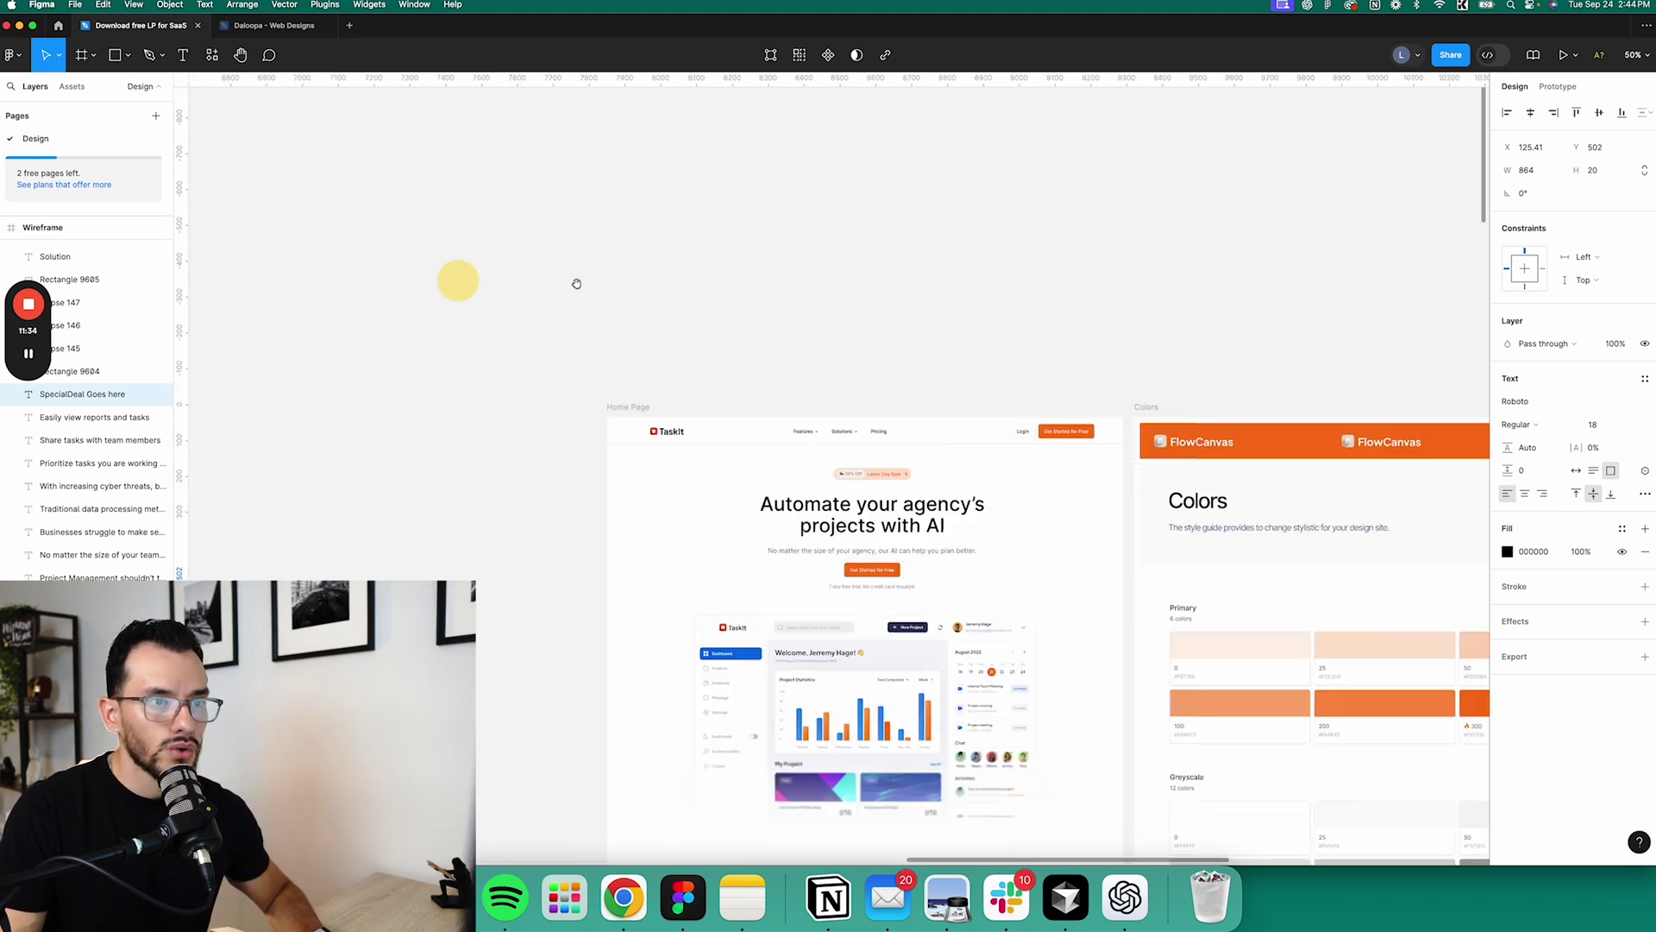
pyautogui.moveTo(907, 333); pyautogui.dragTo(965, 291)
pyautogui.click(694, 370)
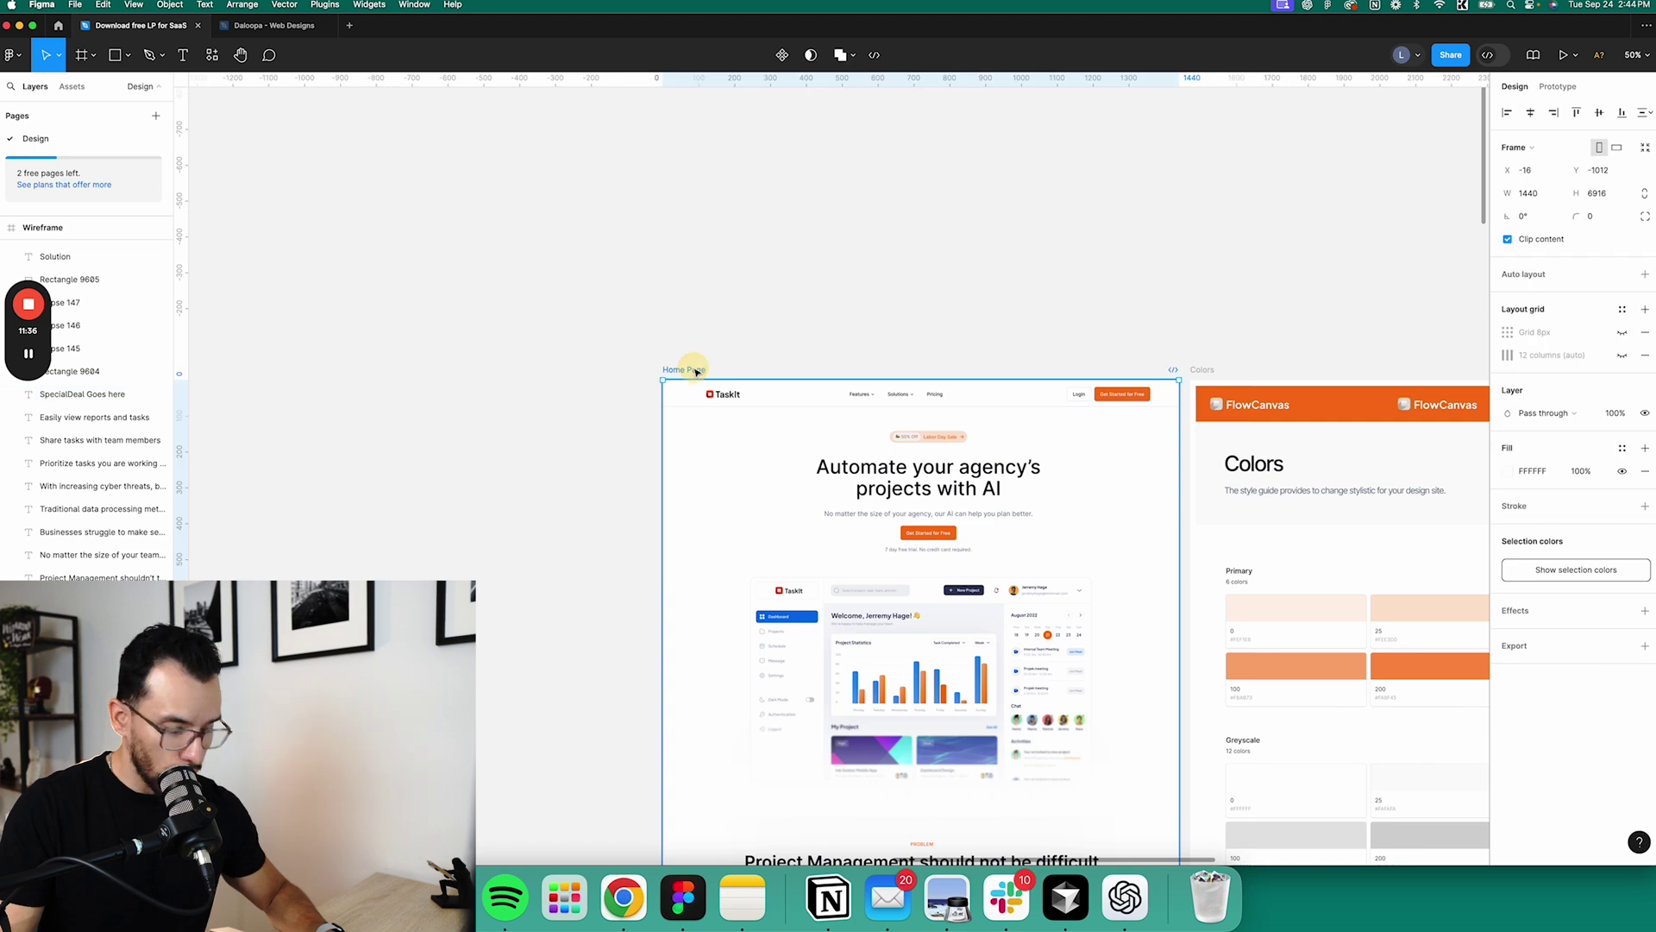
pyautogui.hotkey('shift', '0')
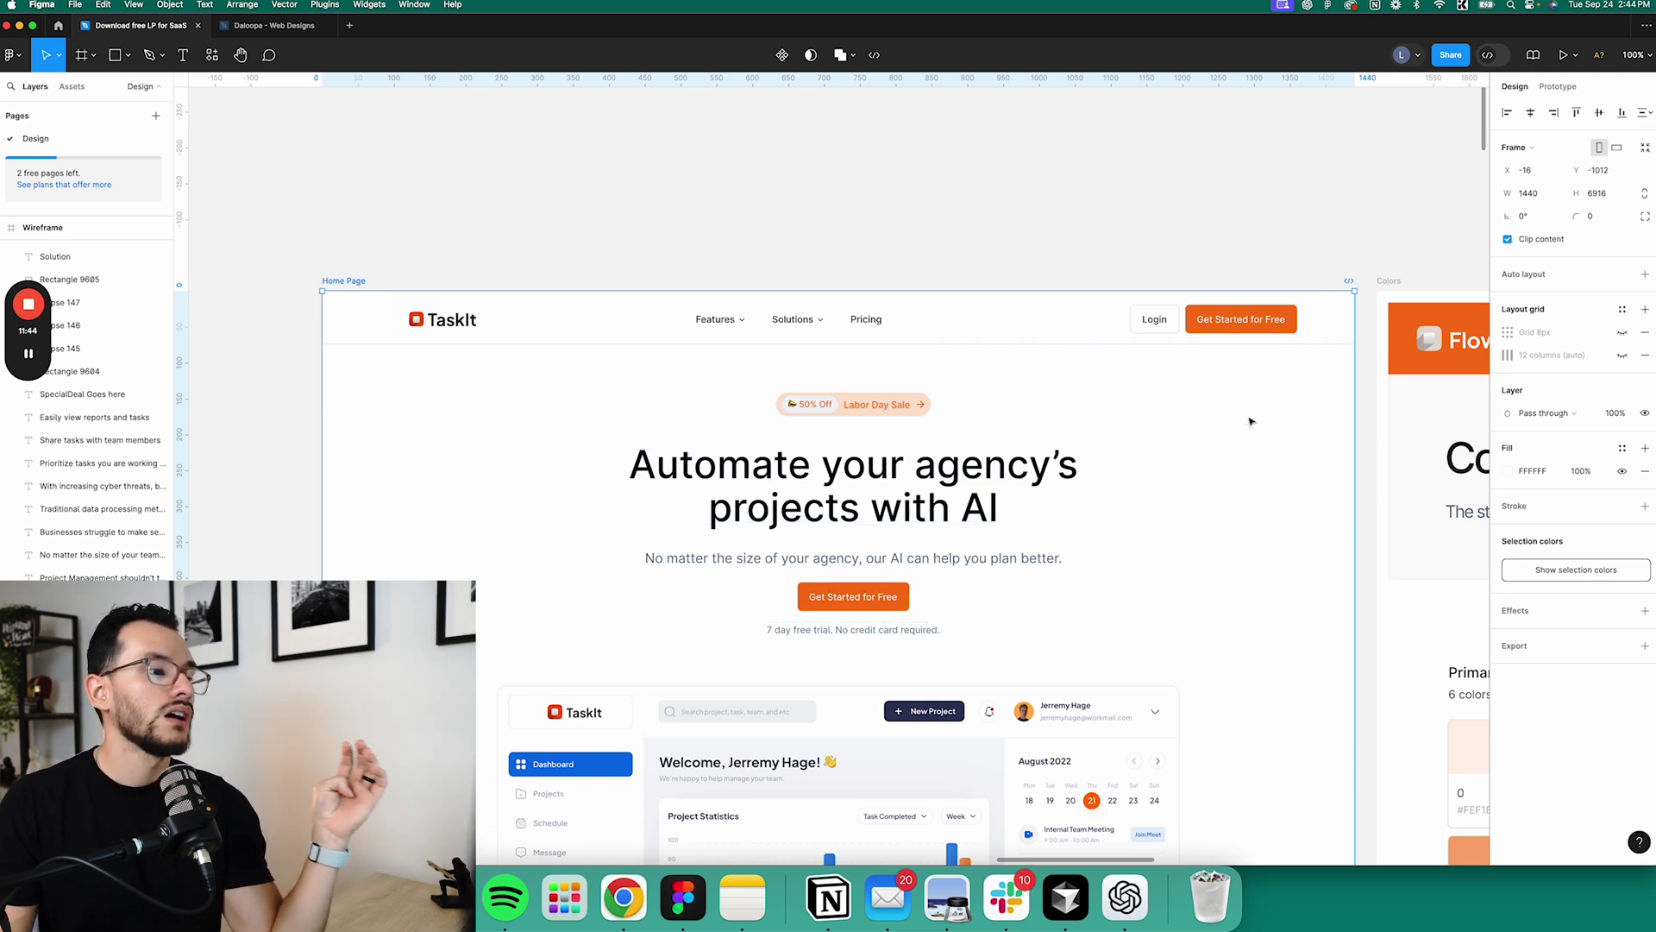
pyautogui.scroll(-1, 1205, 498)
pyautogui.scroll(-2, 1199, 483)
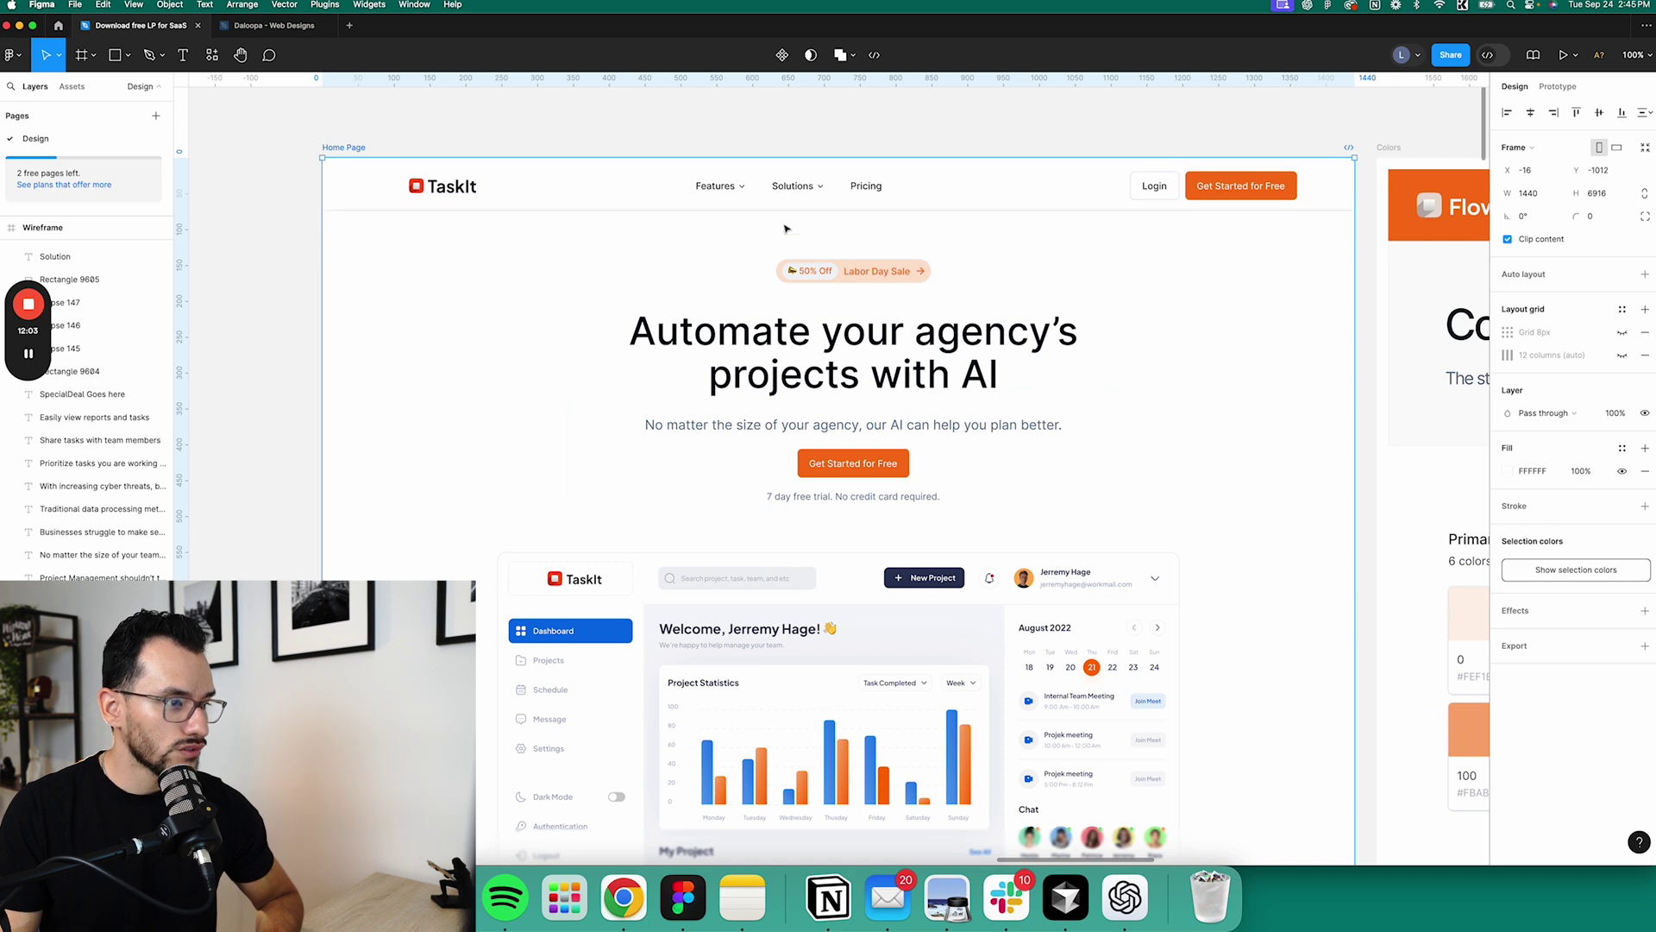
# Change the hero trial note from 7 to 14 days: "14 day free trial. No credit card required.".
pyautogui.doubleClick(788, 498)
pyautogui.doubleClick(787, 499)
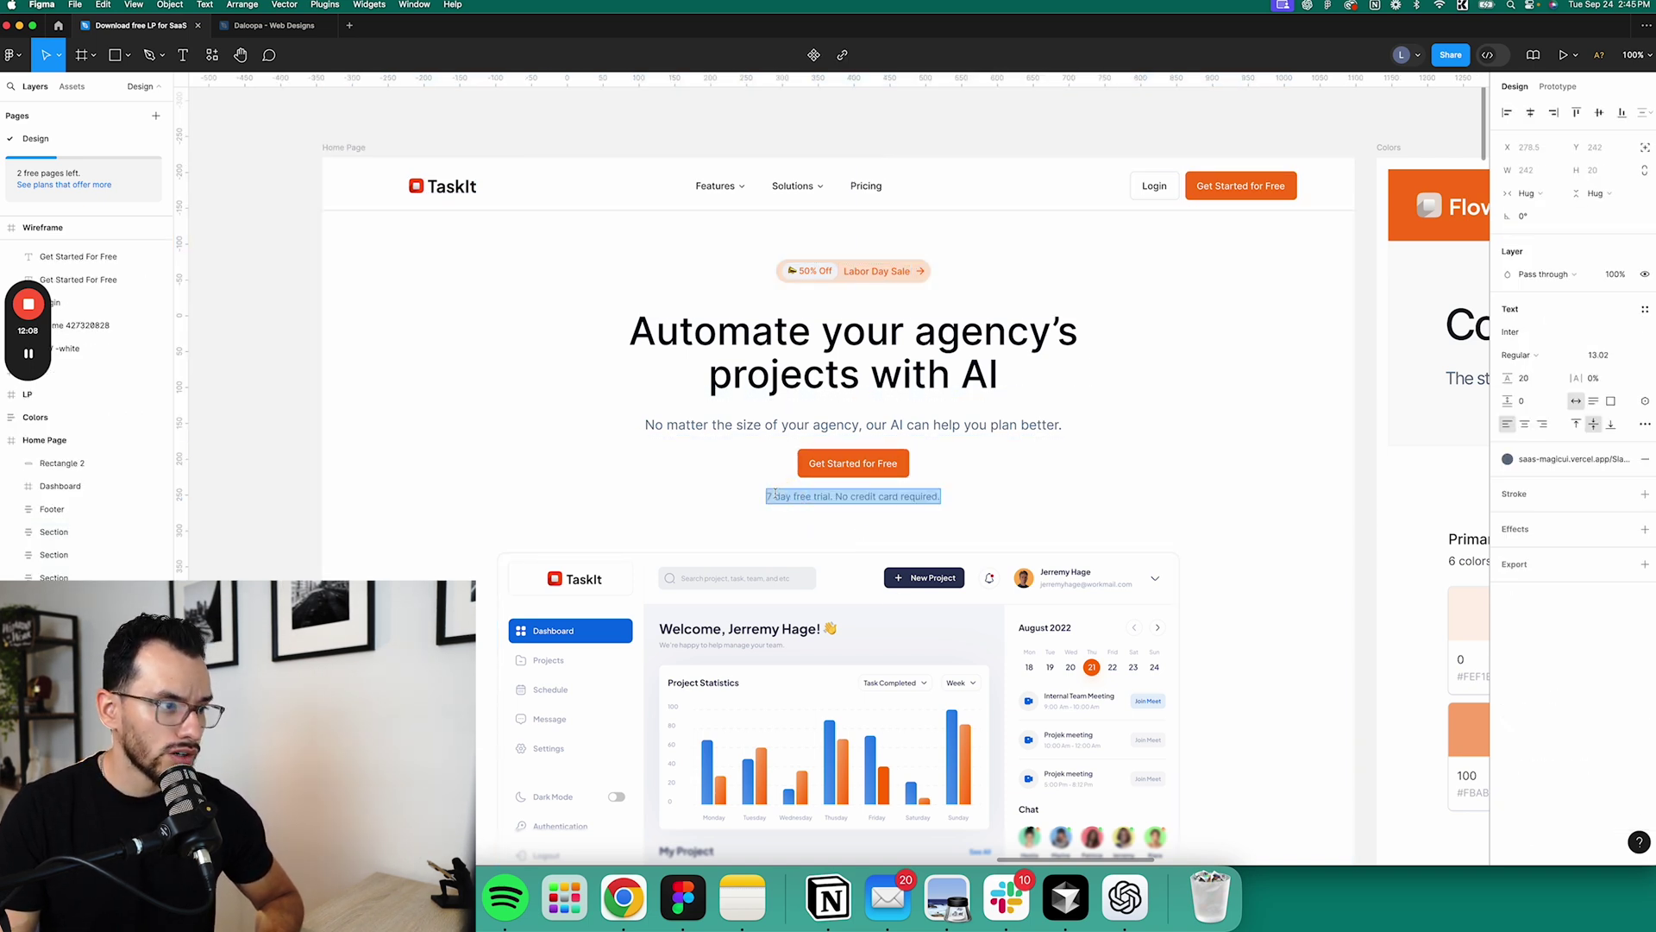
pyautogui.click(766, 496)
pyautogui.press('Delete')
pyautogui.write('14')
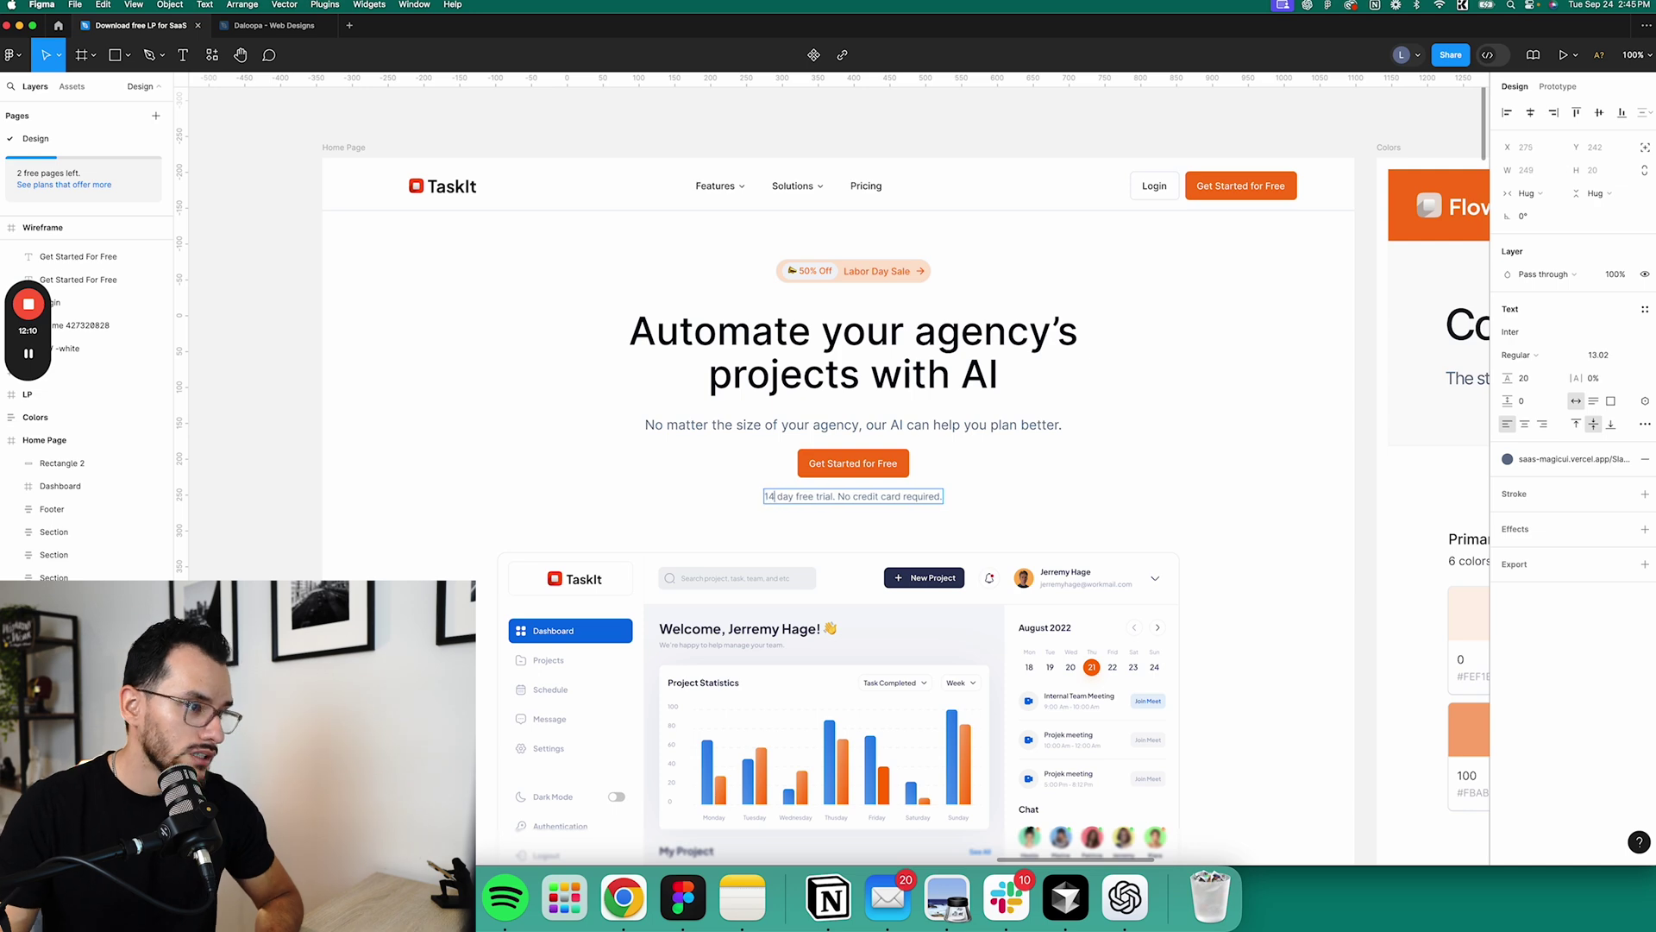
pyautogui.click(1197, 407)
# Scroll down to the Problem section "Project Management should not be difficult" with three benefit cards.
pyautogui.scroll(-3, 1198, 407)
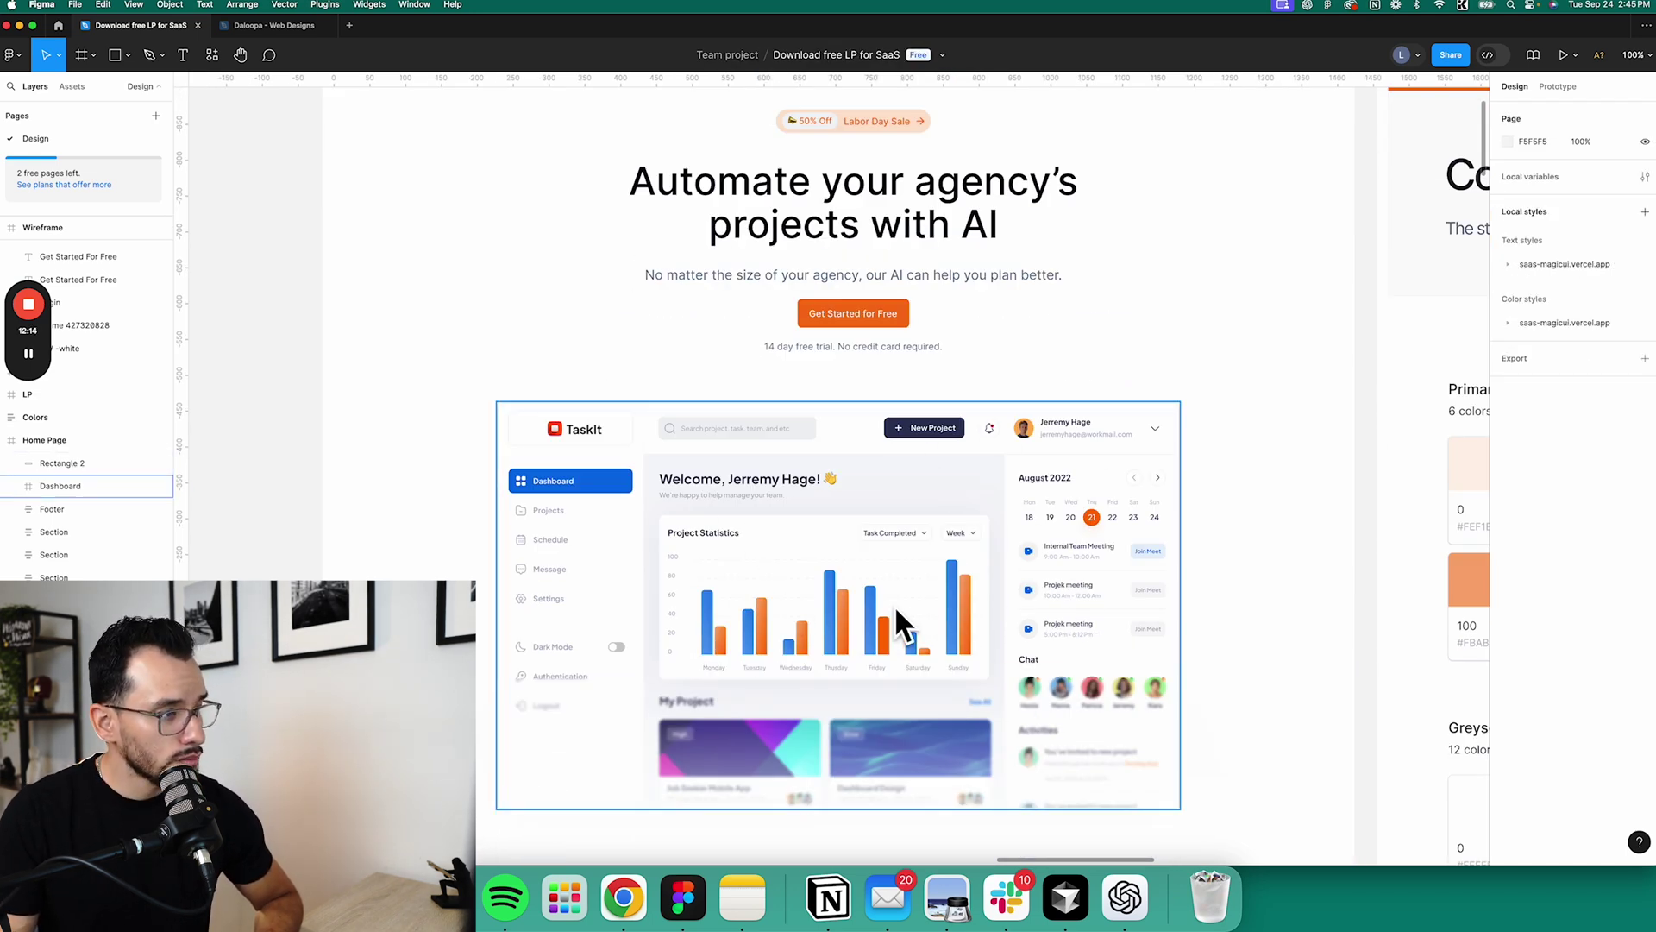
pyautogui.scroll(-3, 892, 644)
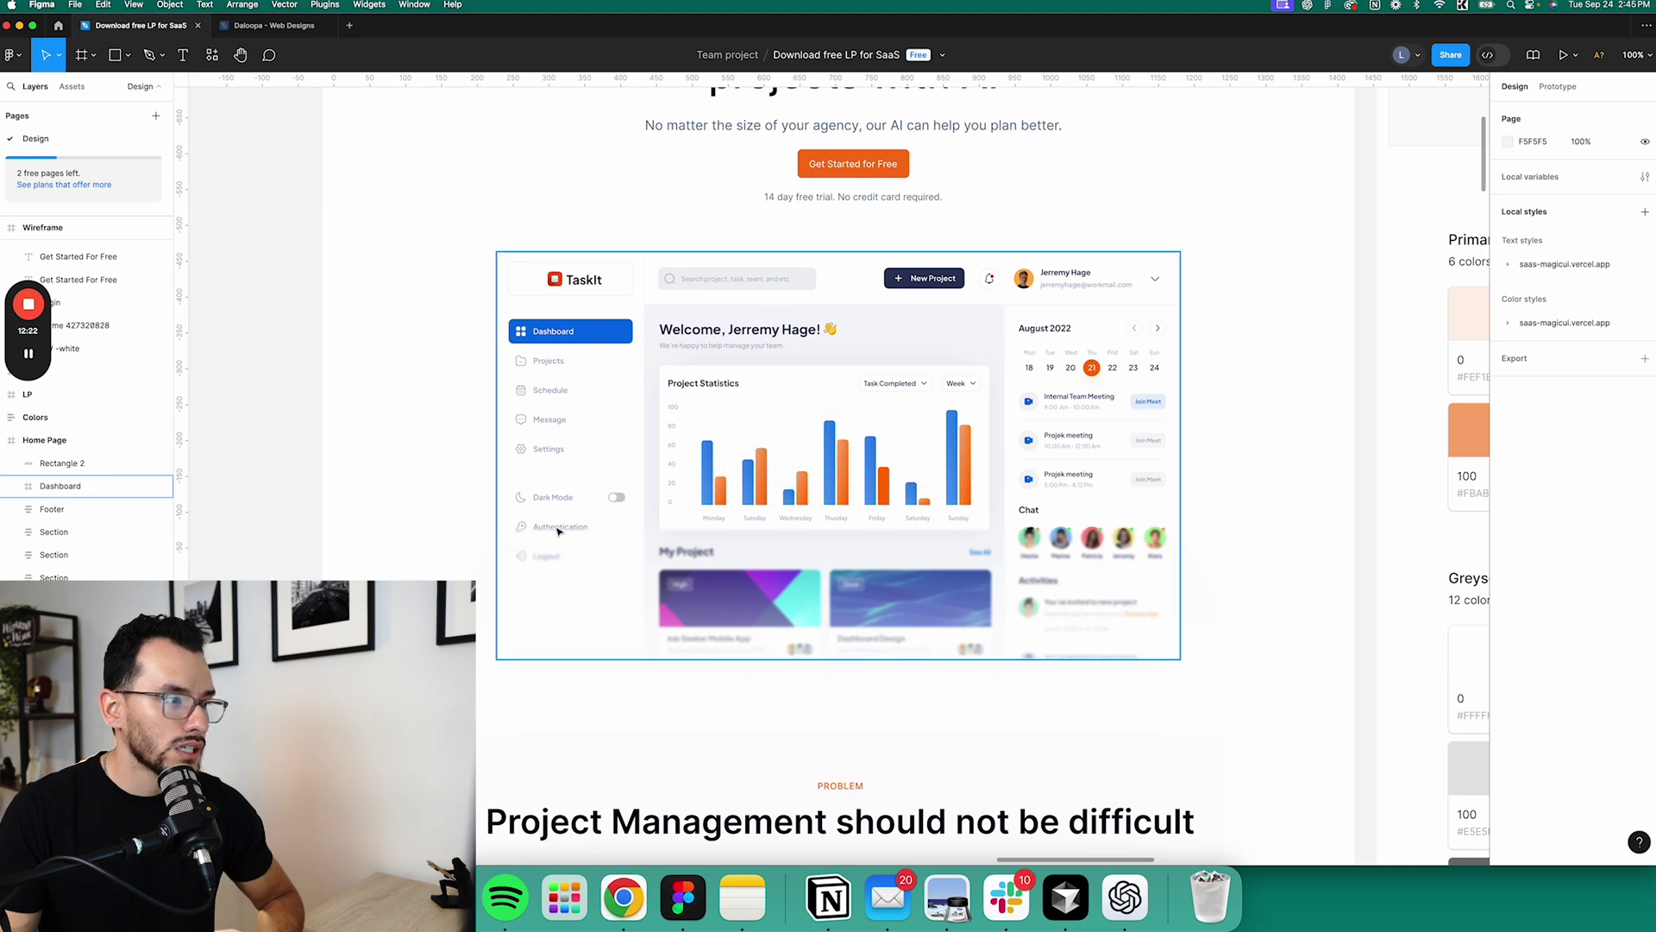
pyautogui.scroll(2, 903, 519)
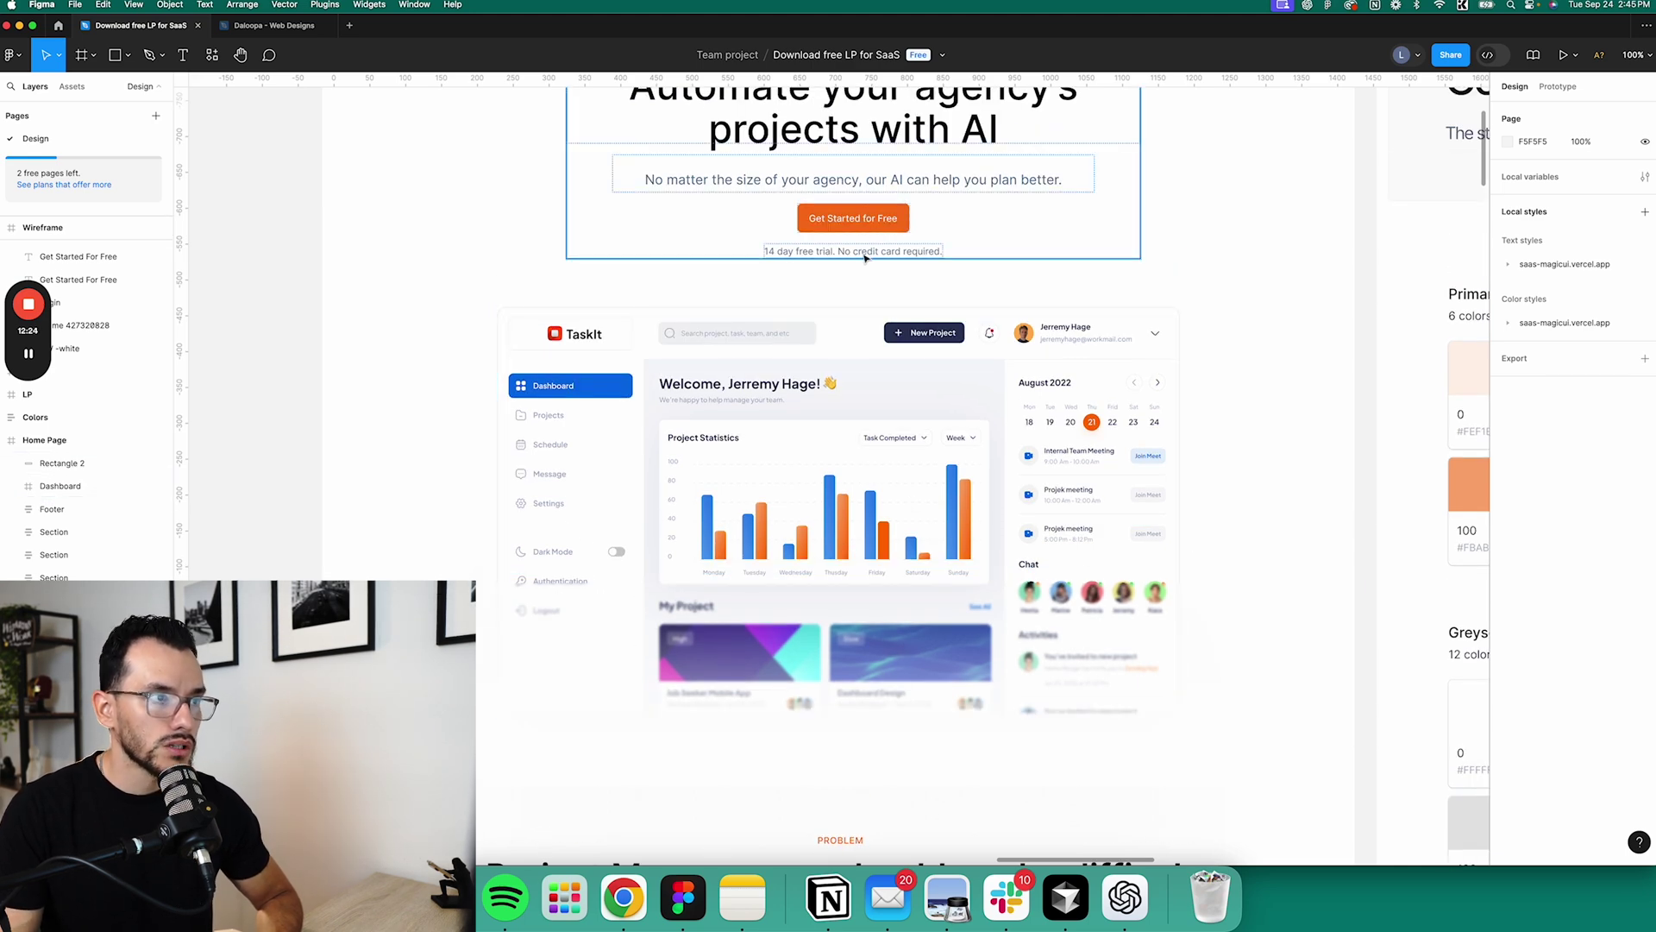
pyautogui.scroll(-5, 880, 270)
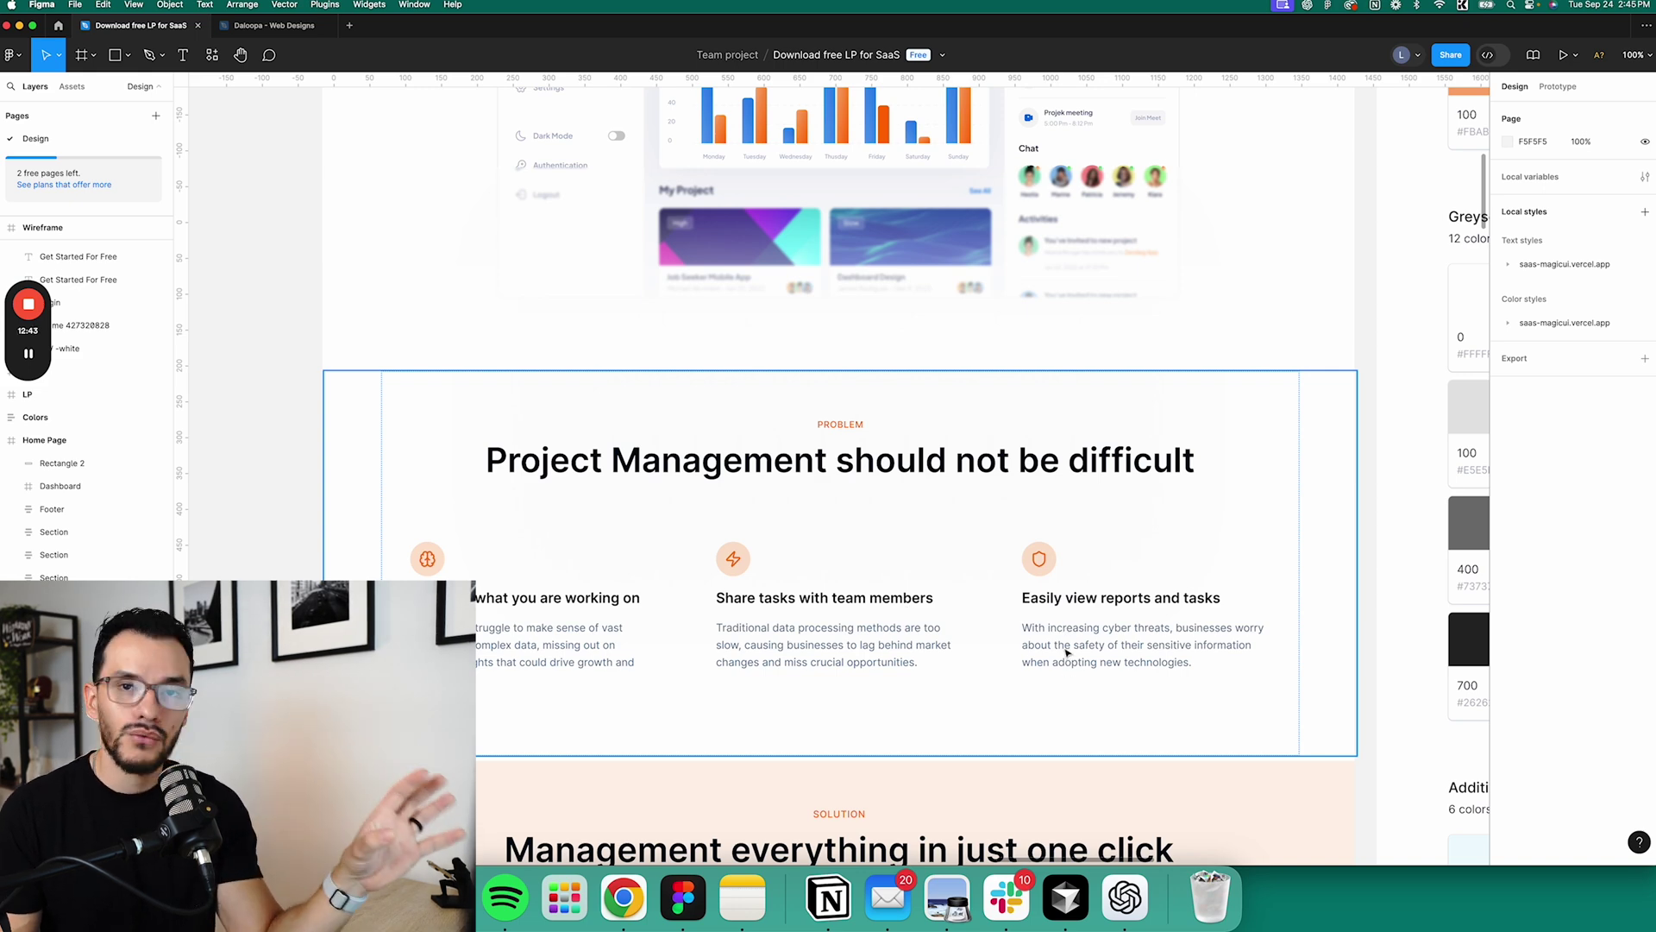
pyautogui.scroll(-3, 1068, 655)
pyautogui.scroll(-3, 1003, 445)
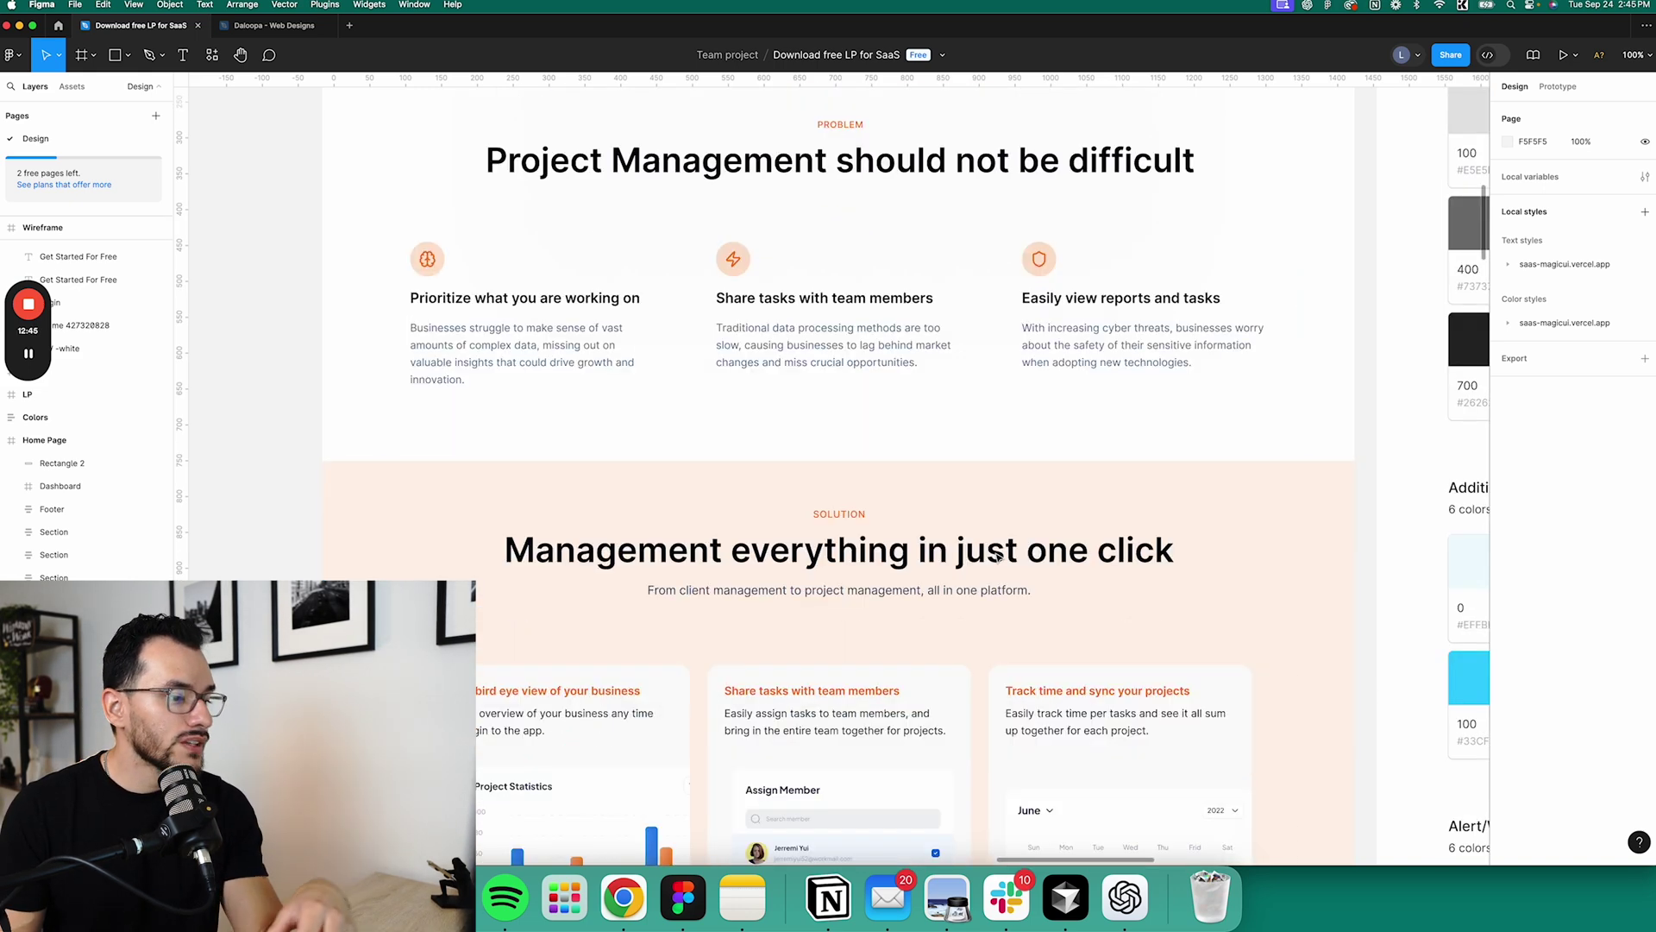
pyautogui.scroll(-3, 753, 535)
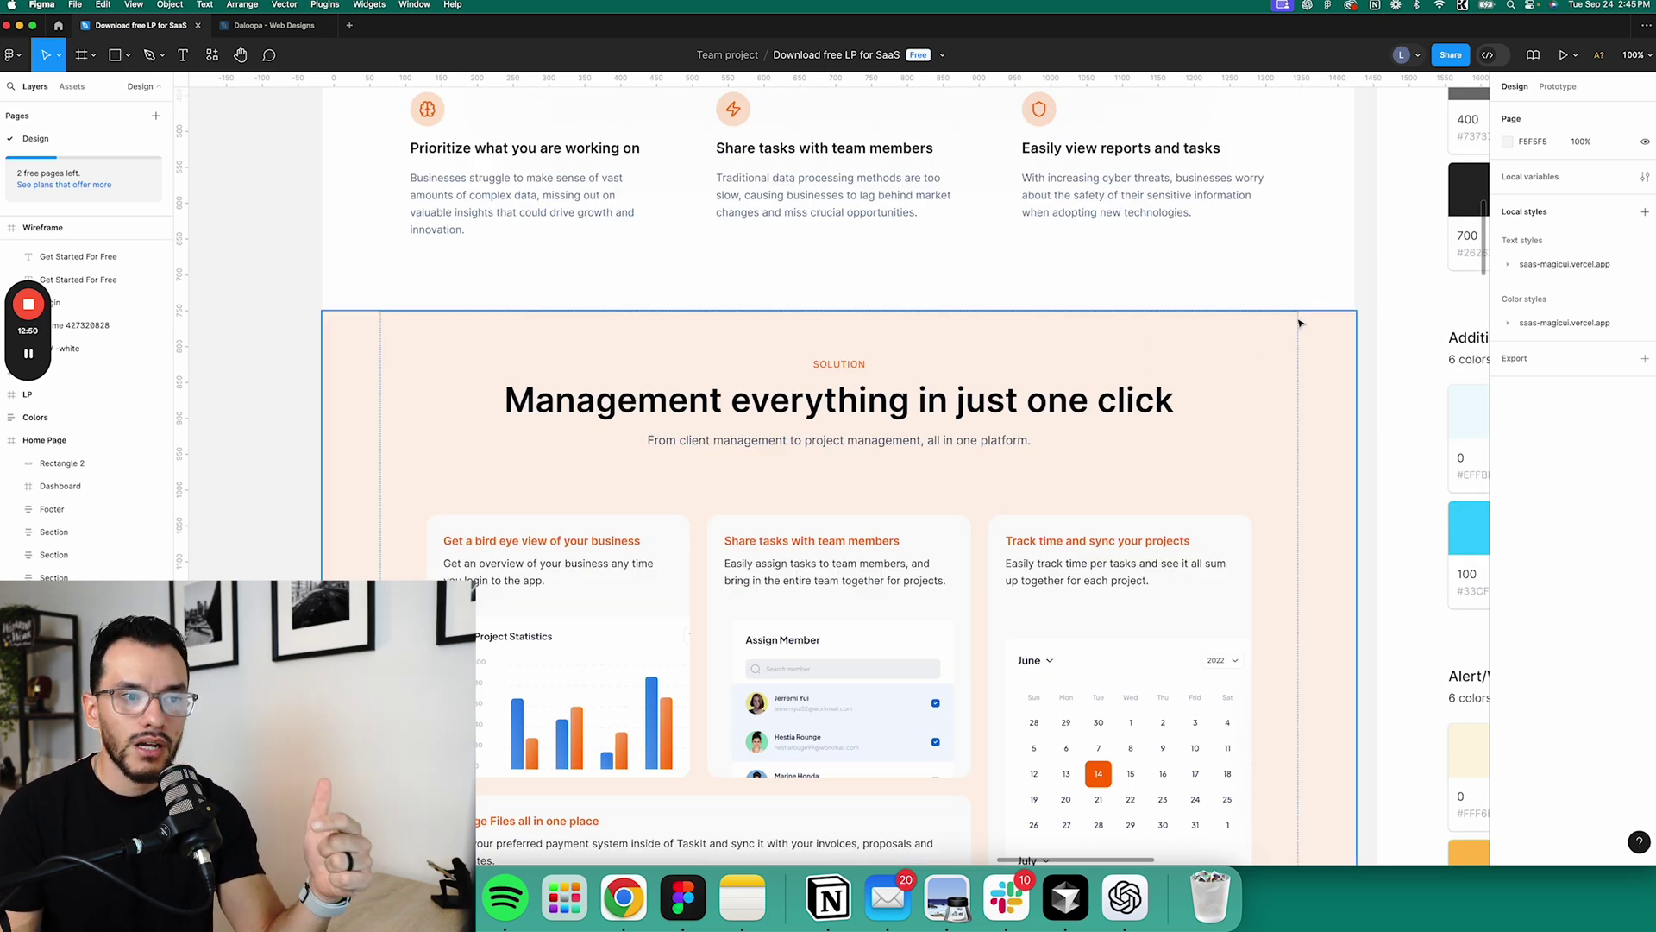
pyautogui.scroll(-3, 1327, 448)
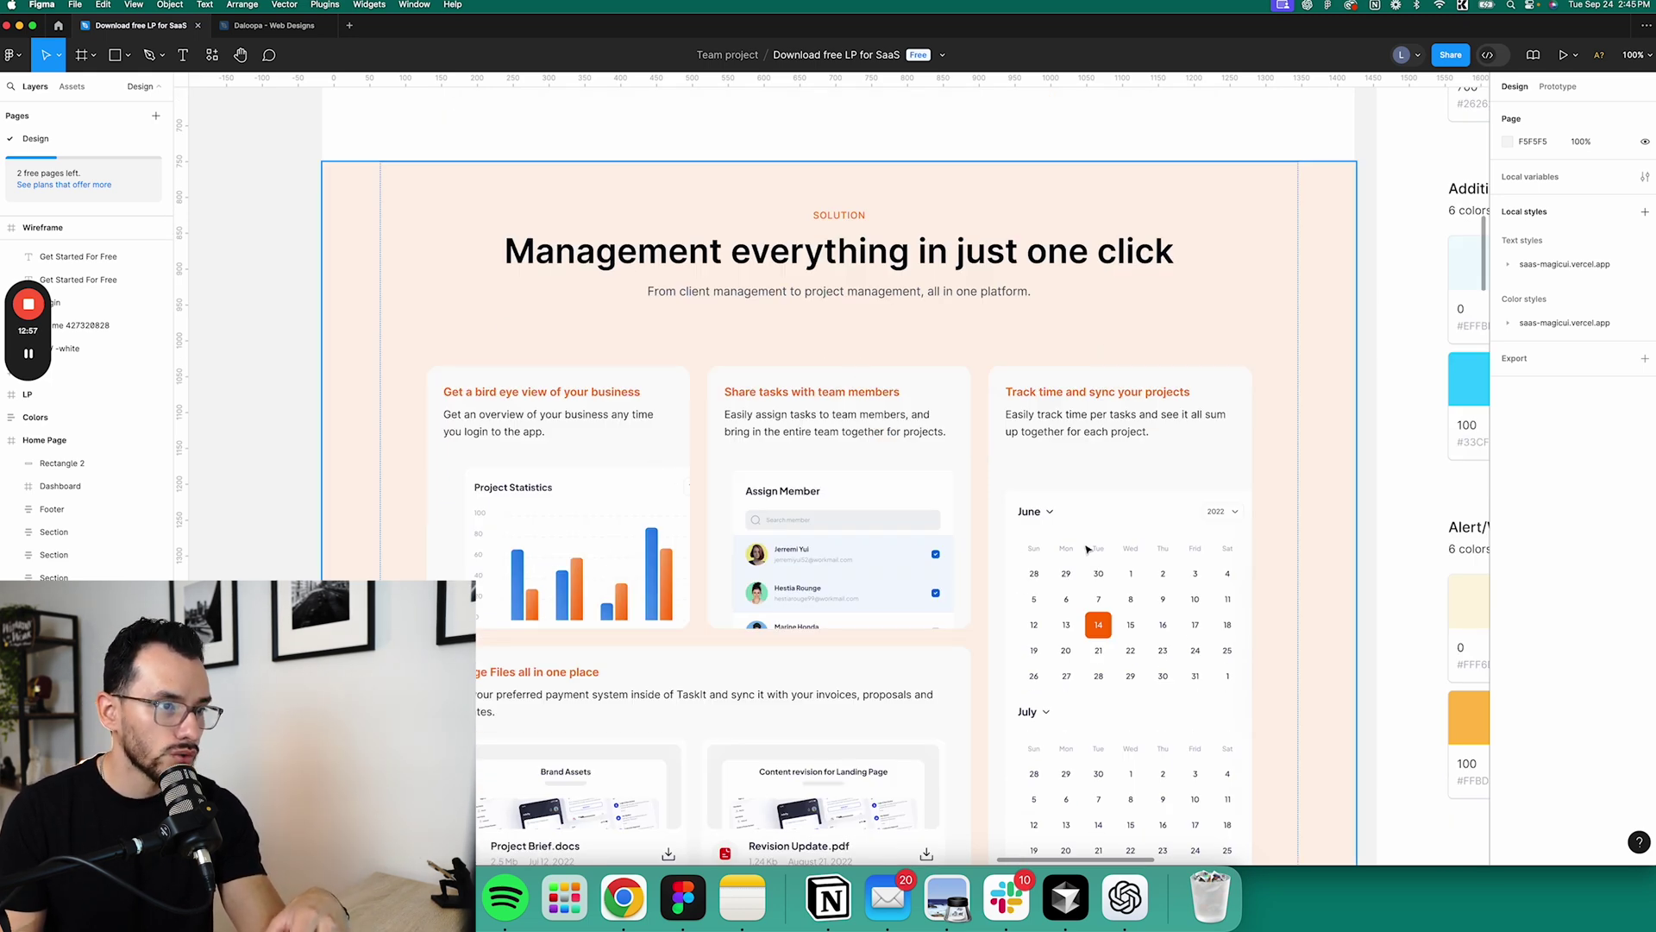
pyautogui.scroll(-3, 1070, 391)
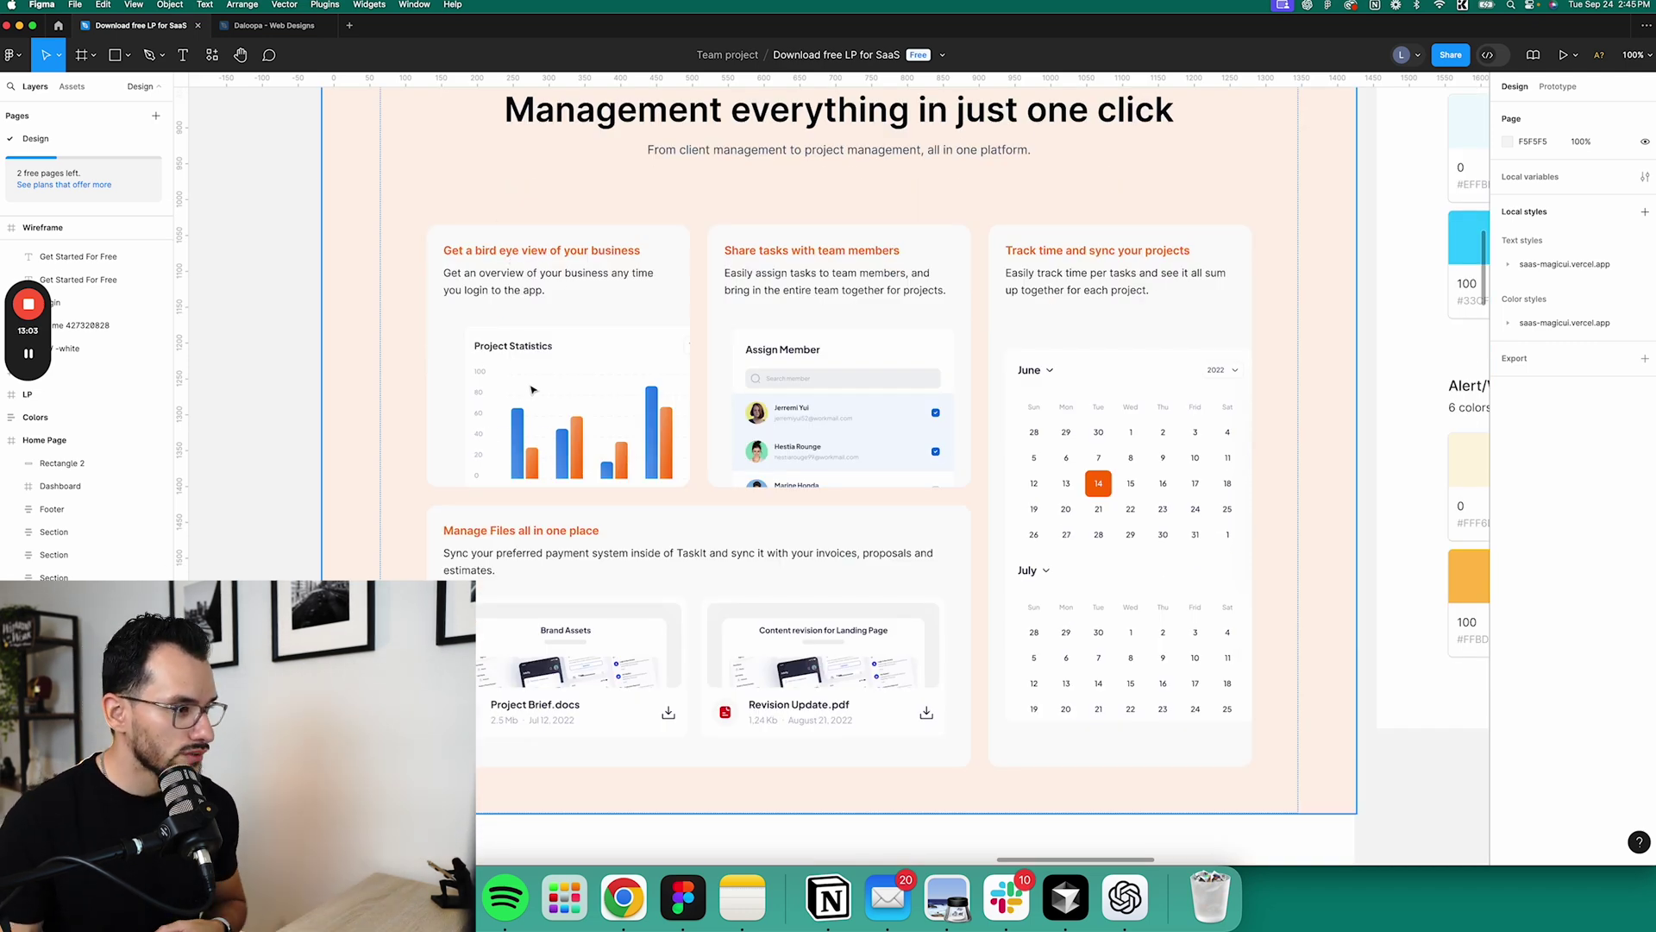
pyautogui.click(768, 254)
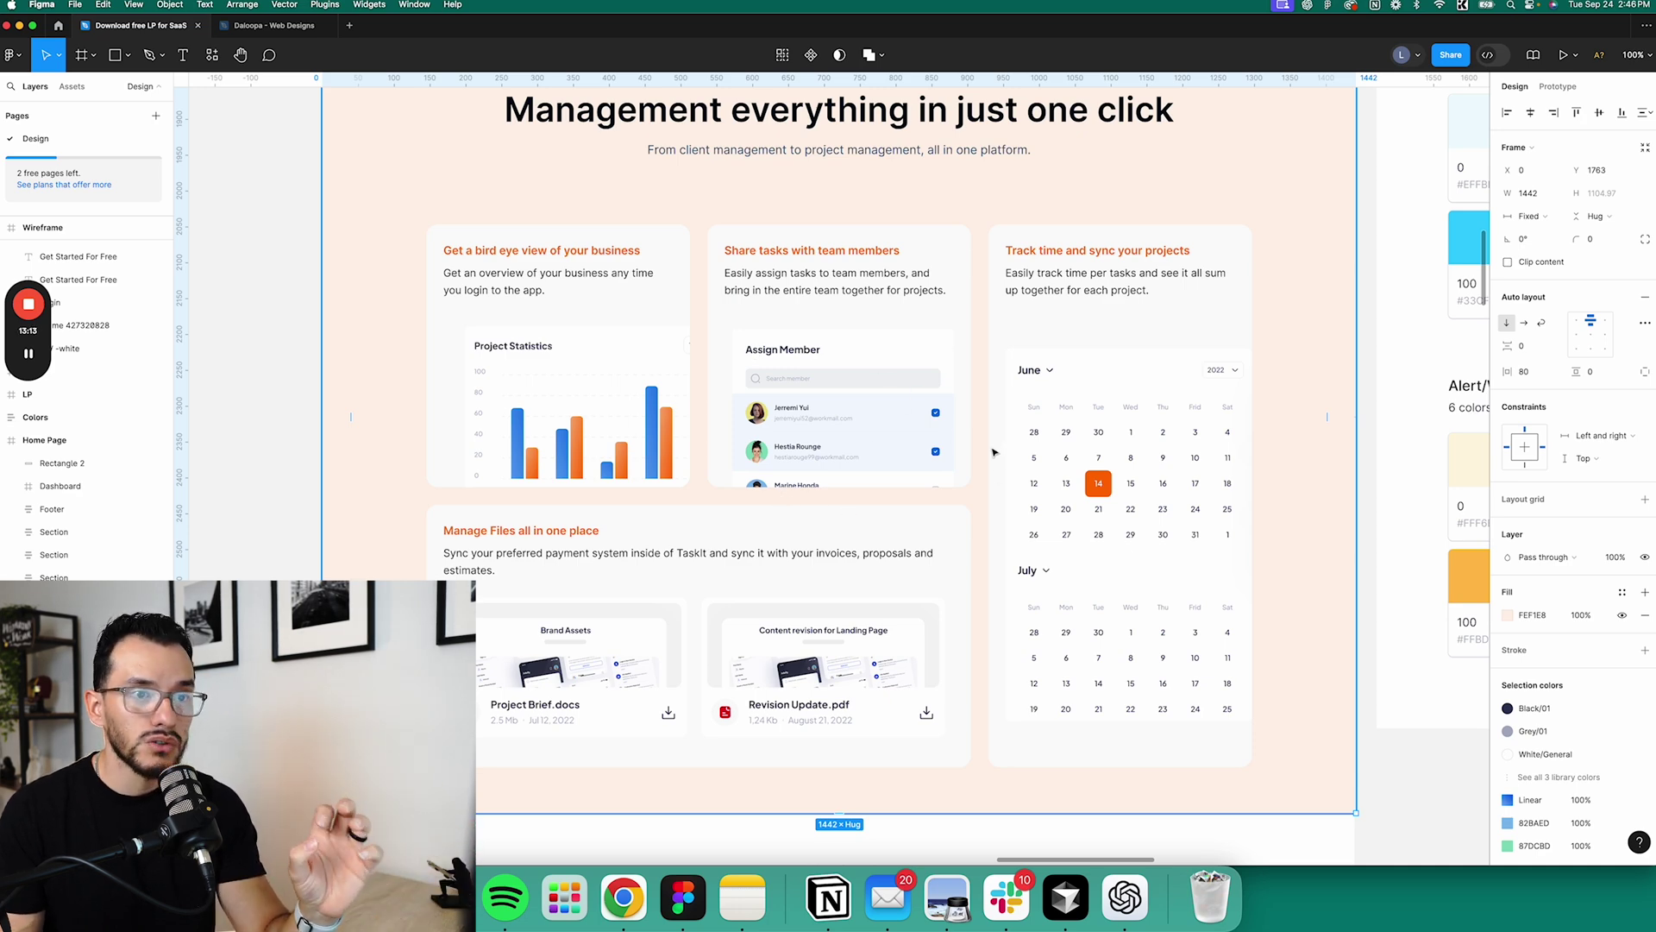
pyautogui.scroll(-10, 1016, 502)
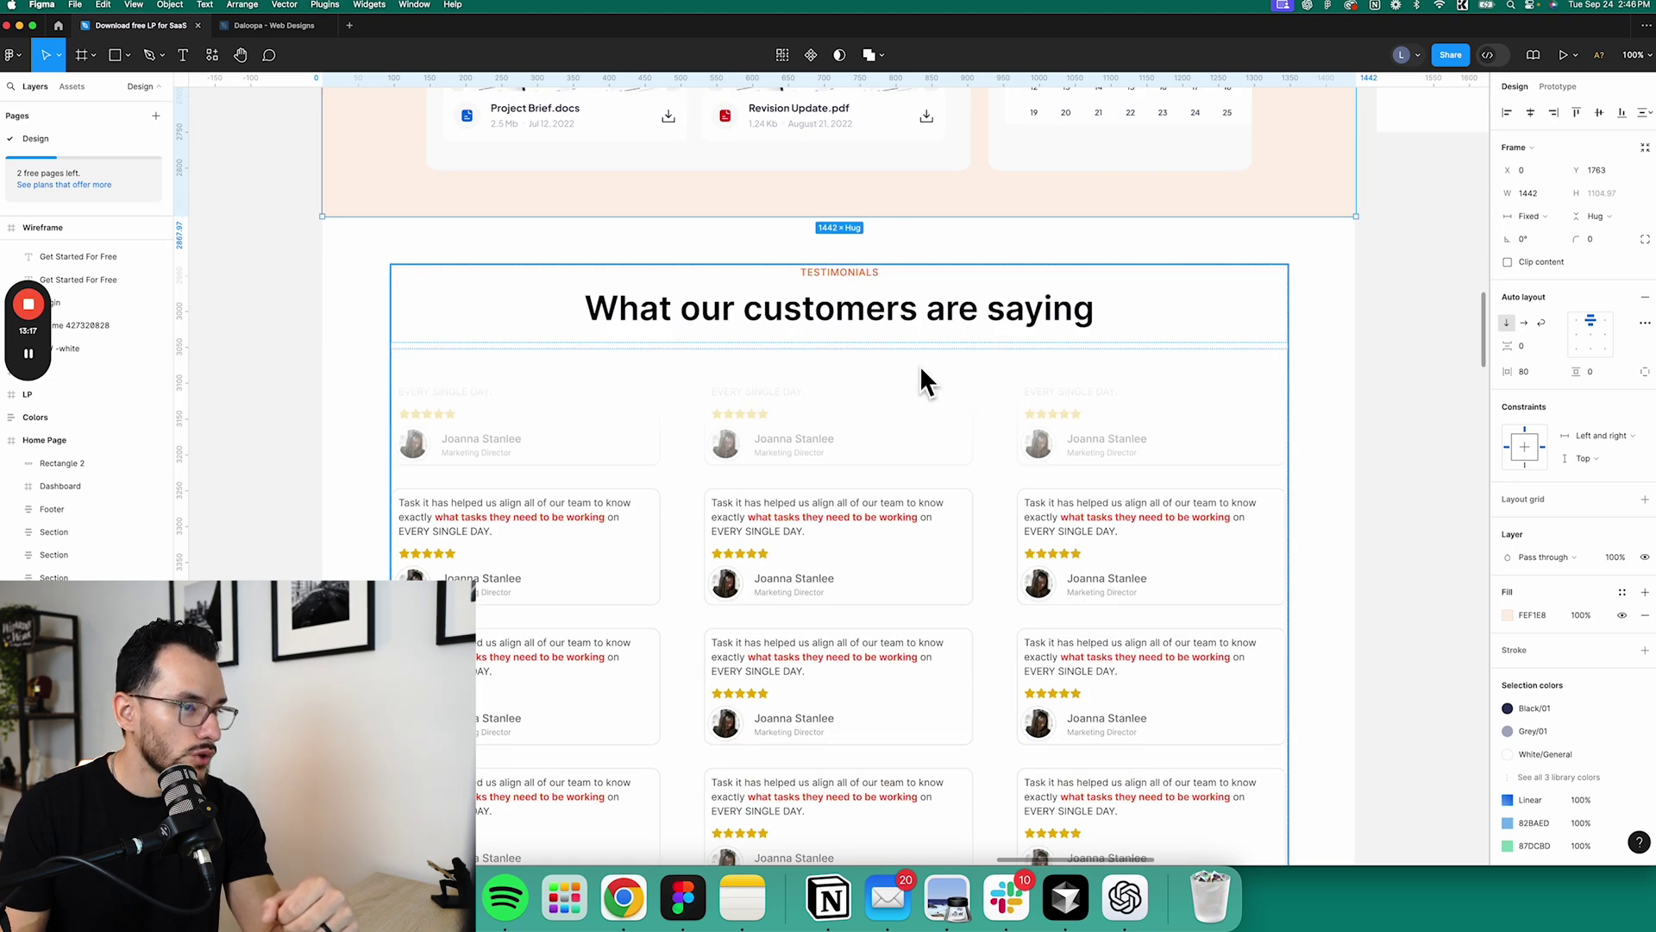
pyautogui.scroll(-2, 894, 681)
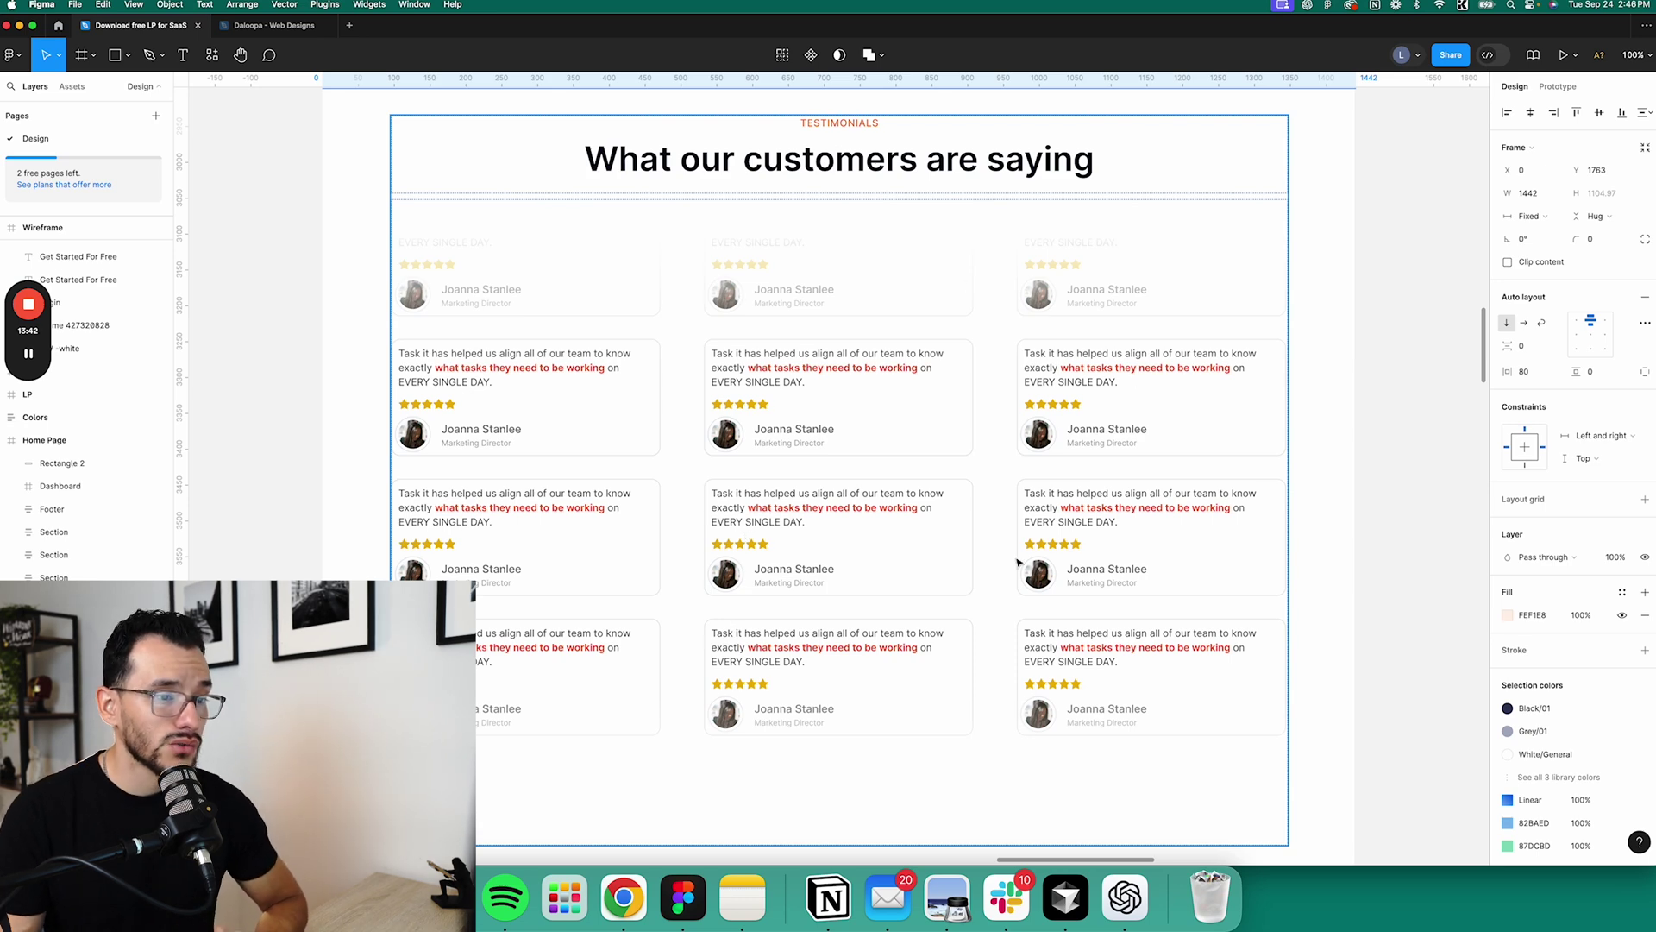
pyautogui.scroll(-5, 961, 676)
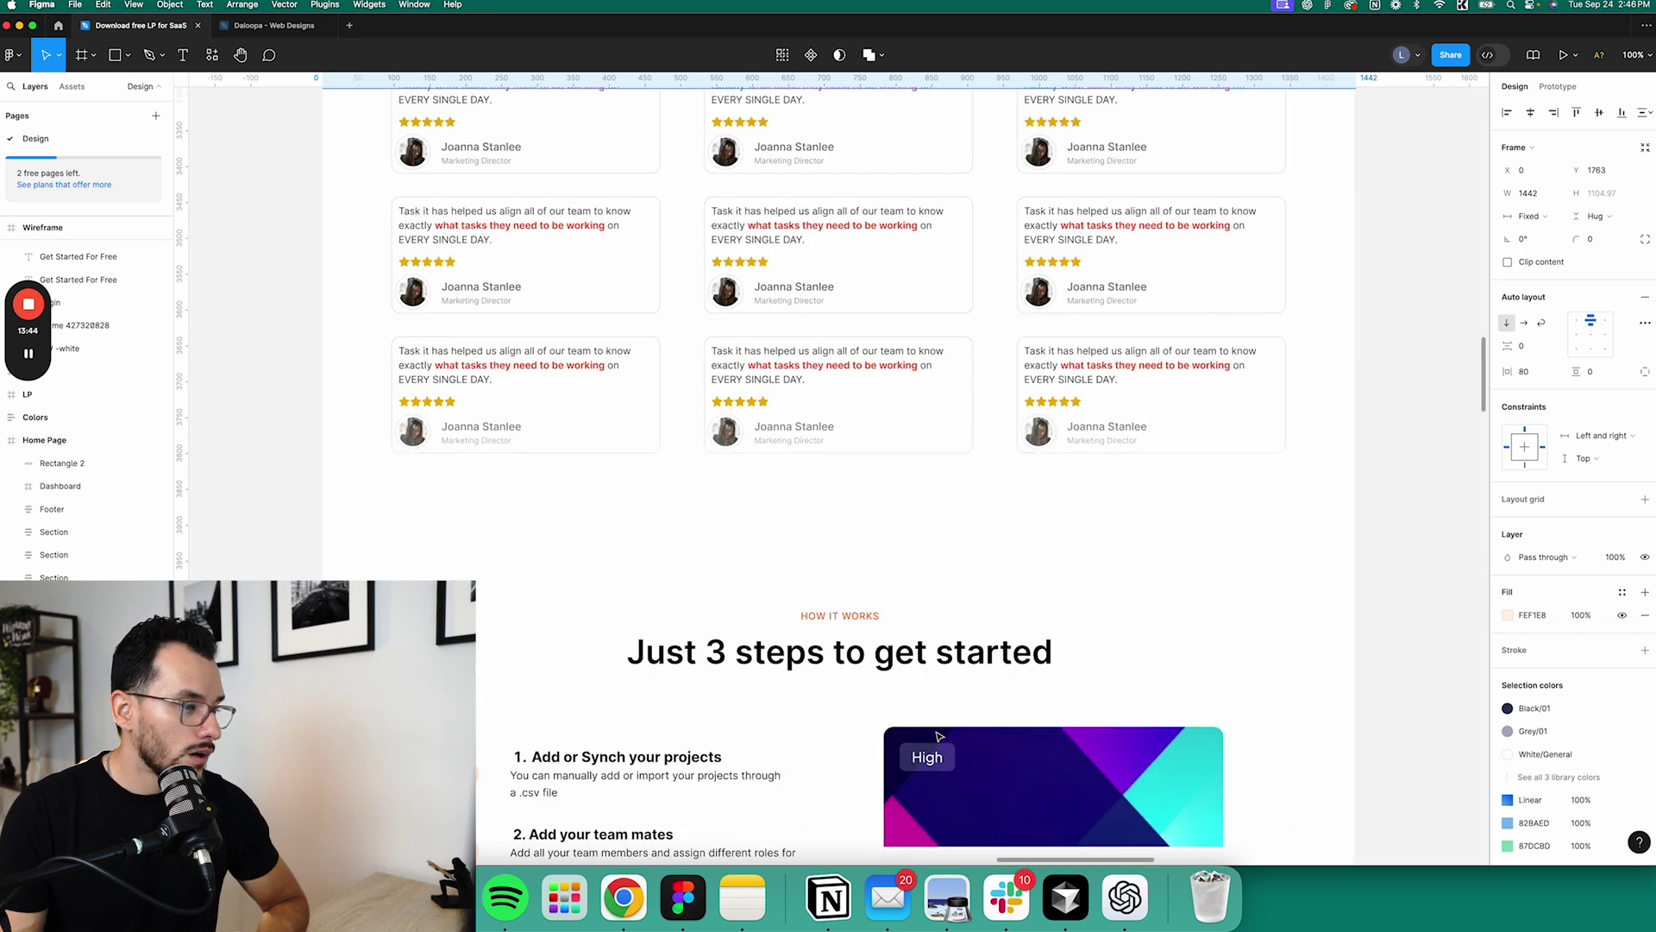
pyautogui.scroll(-3, 940, 735)
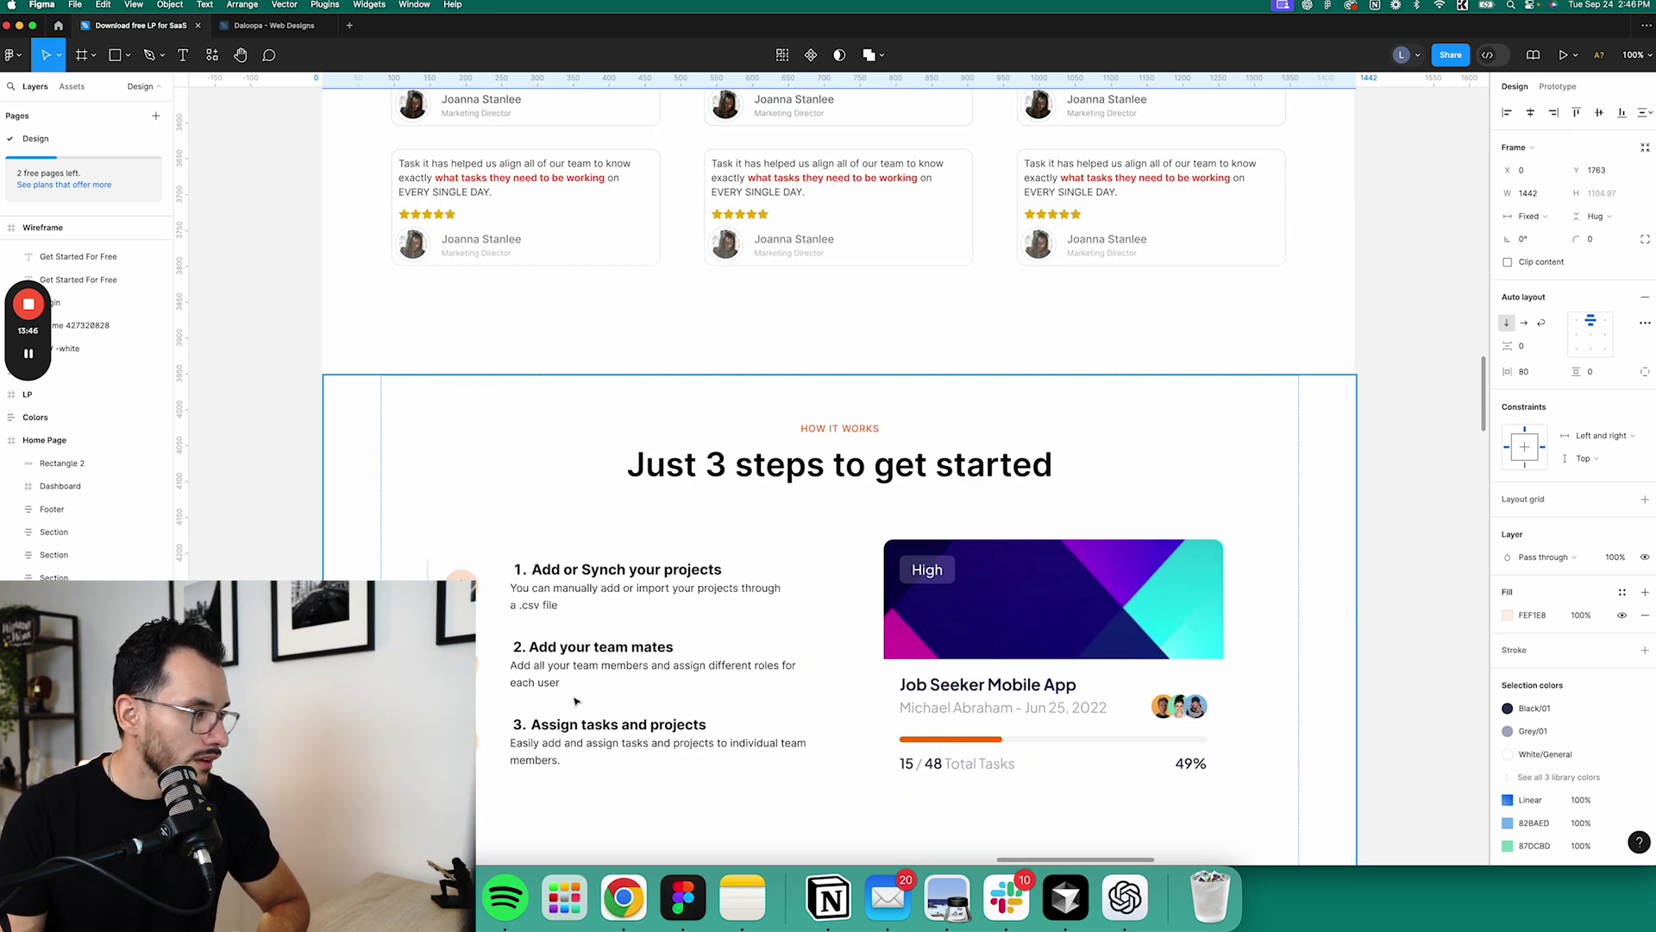
pyautogui.scroll(-2, 777, 727)
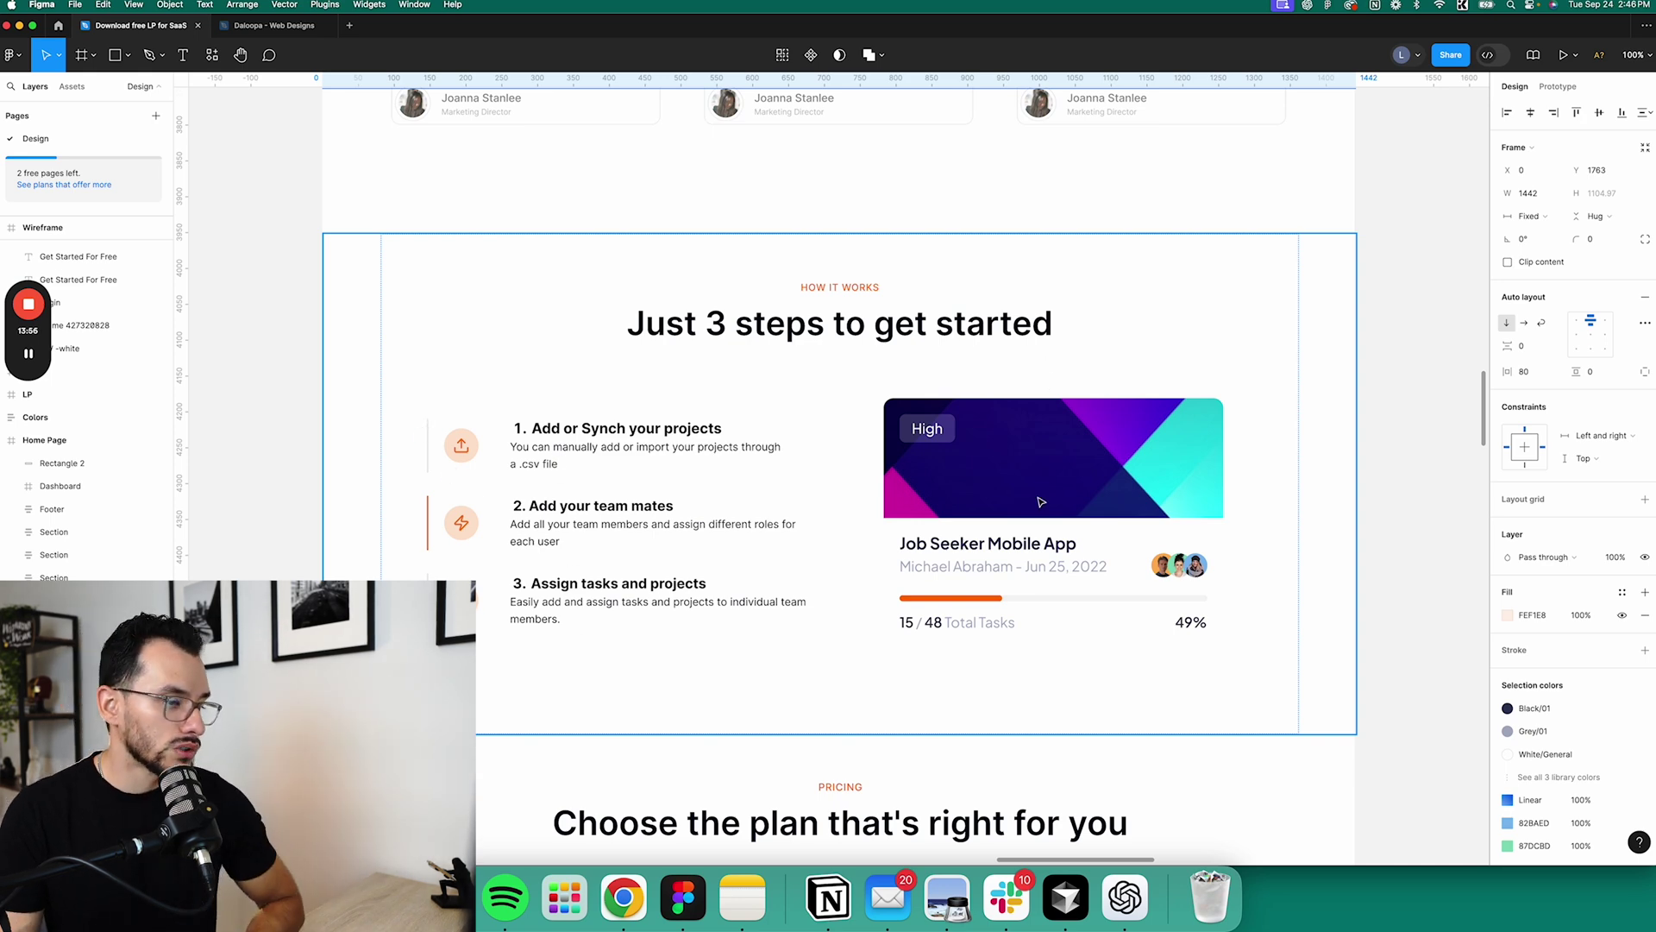
pyautogui.scroll(-5, 1032, 511)
pyautogui.scroll(-2, 824, 781)
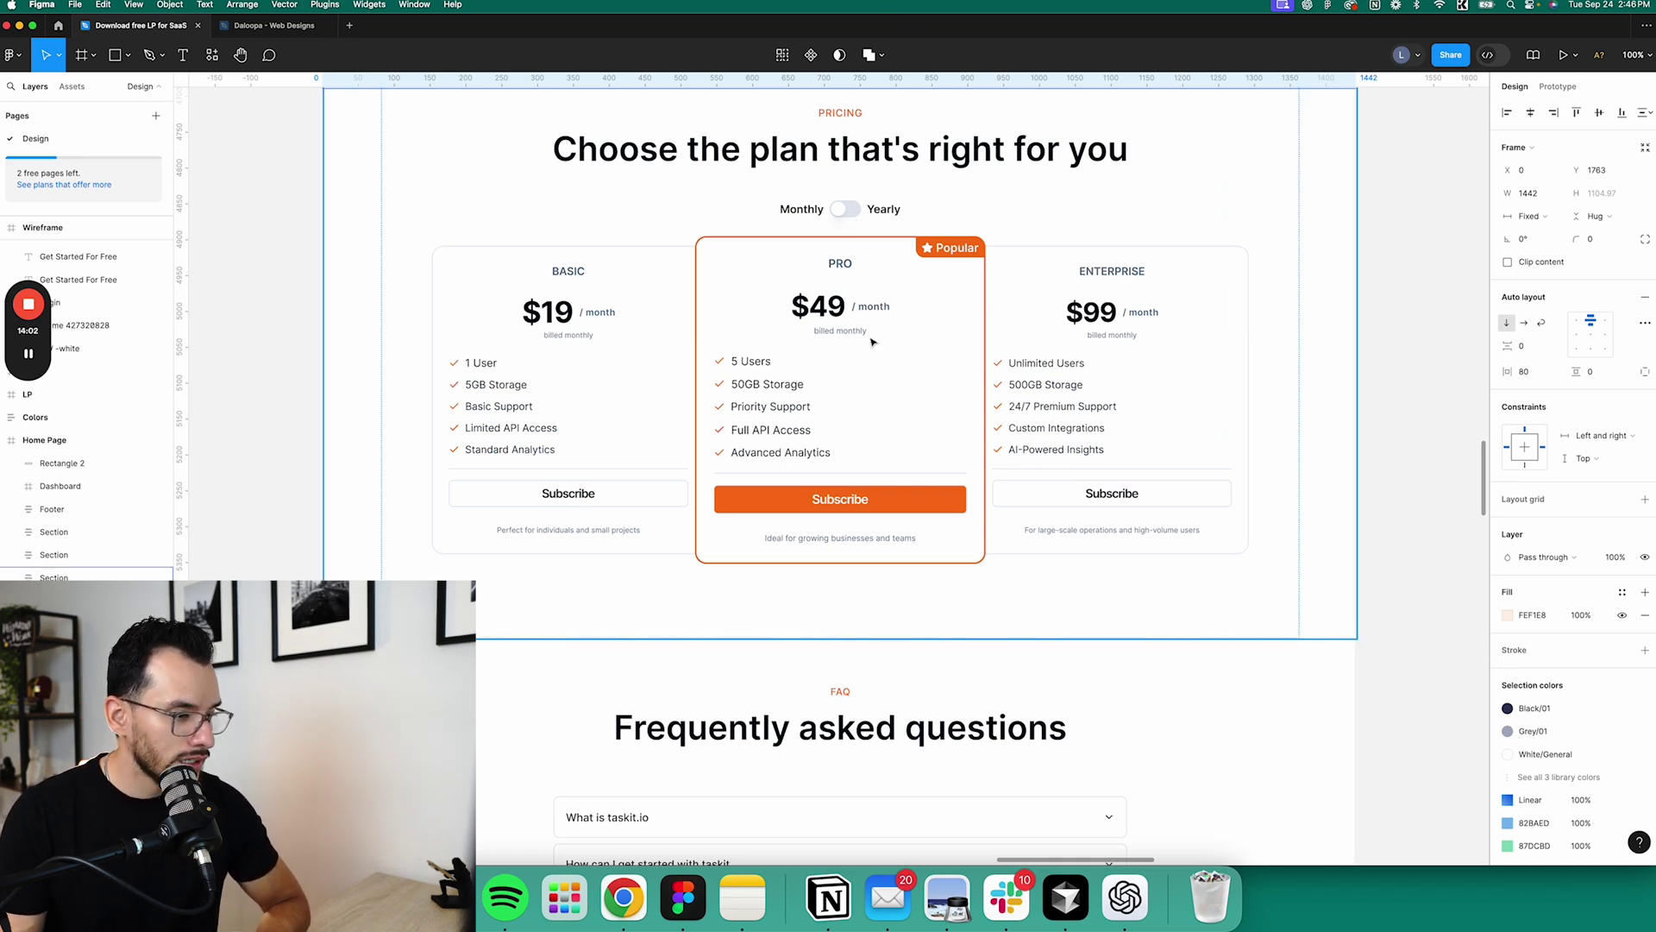
pyautogui.scroll(-8, 873, 342)
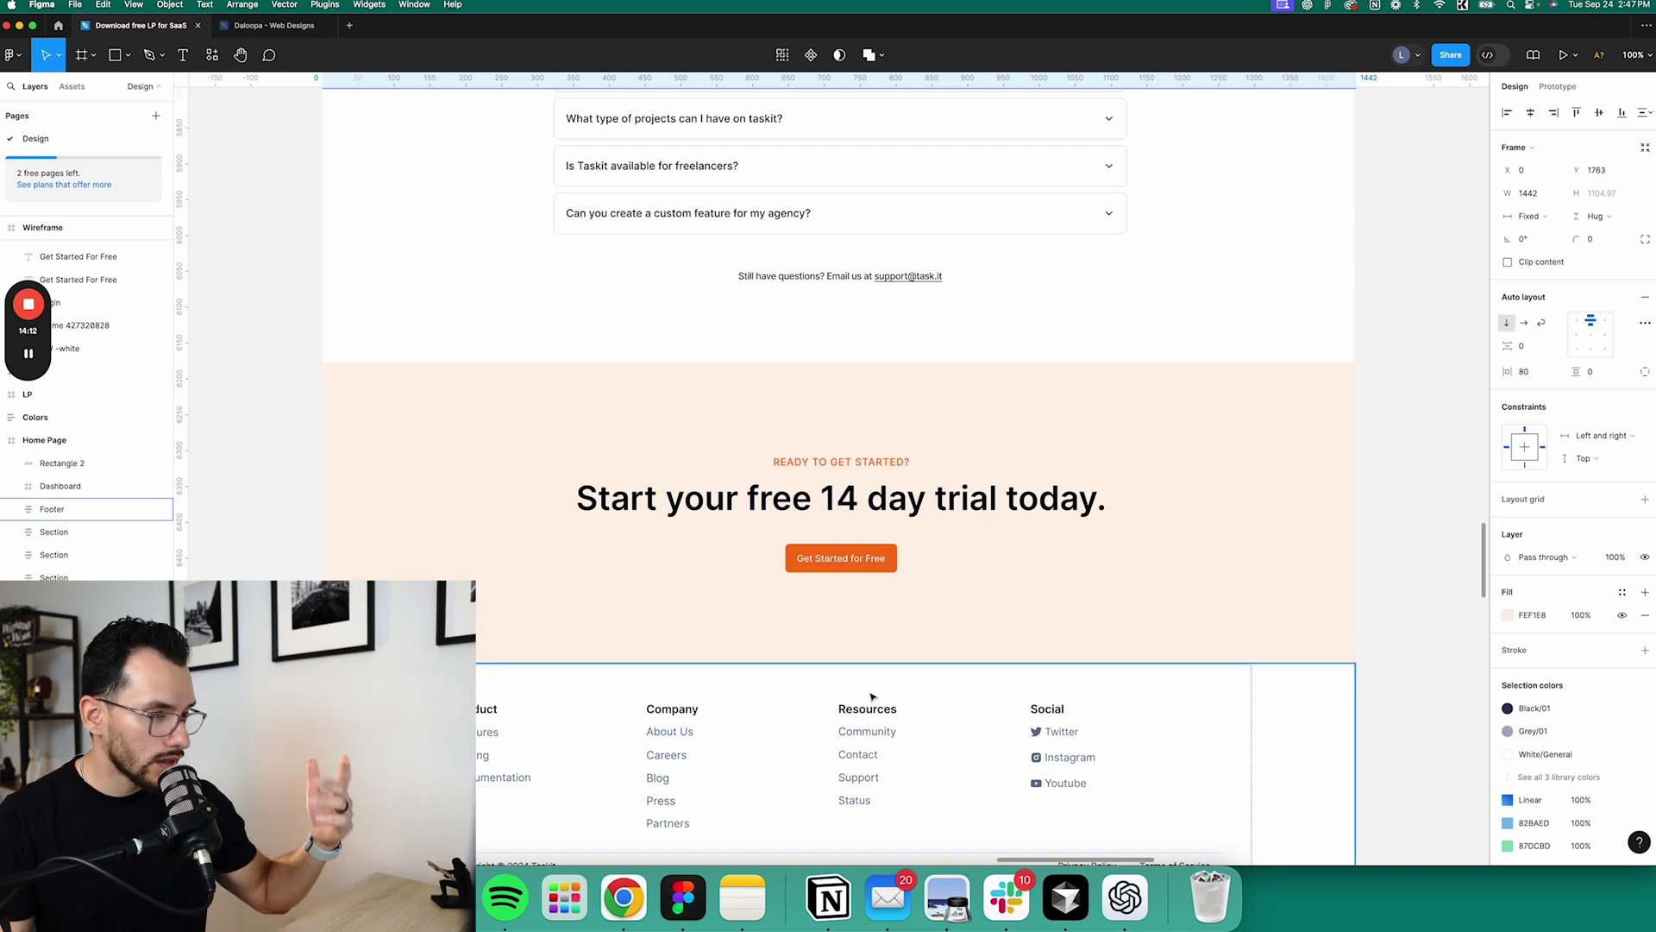
pyautogui.click(867, 570)
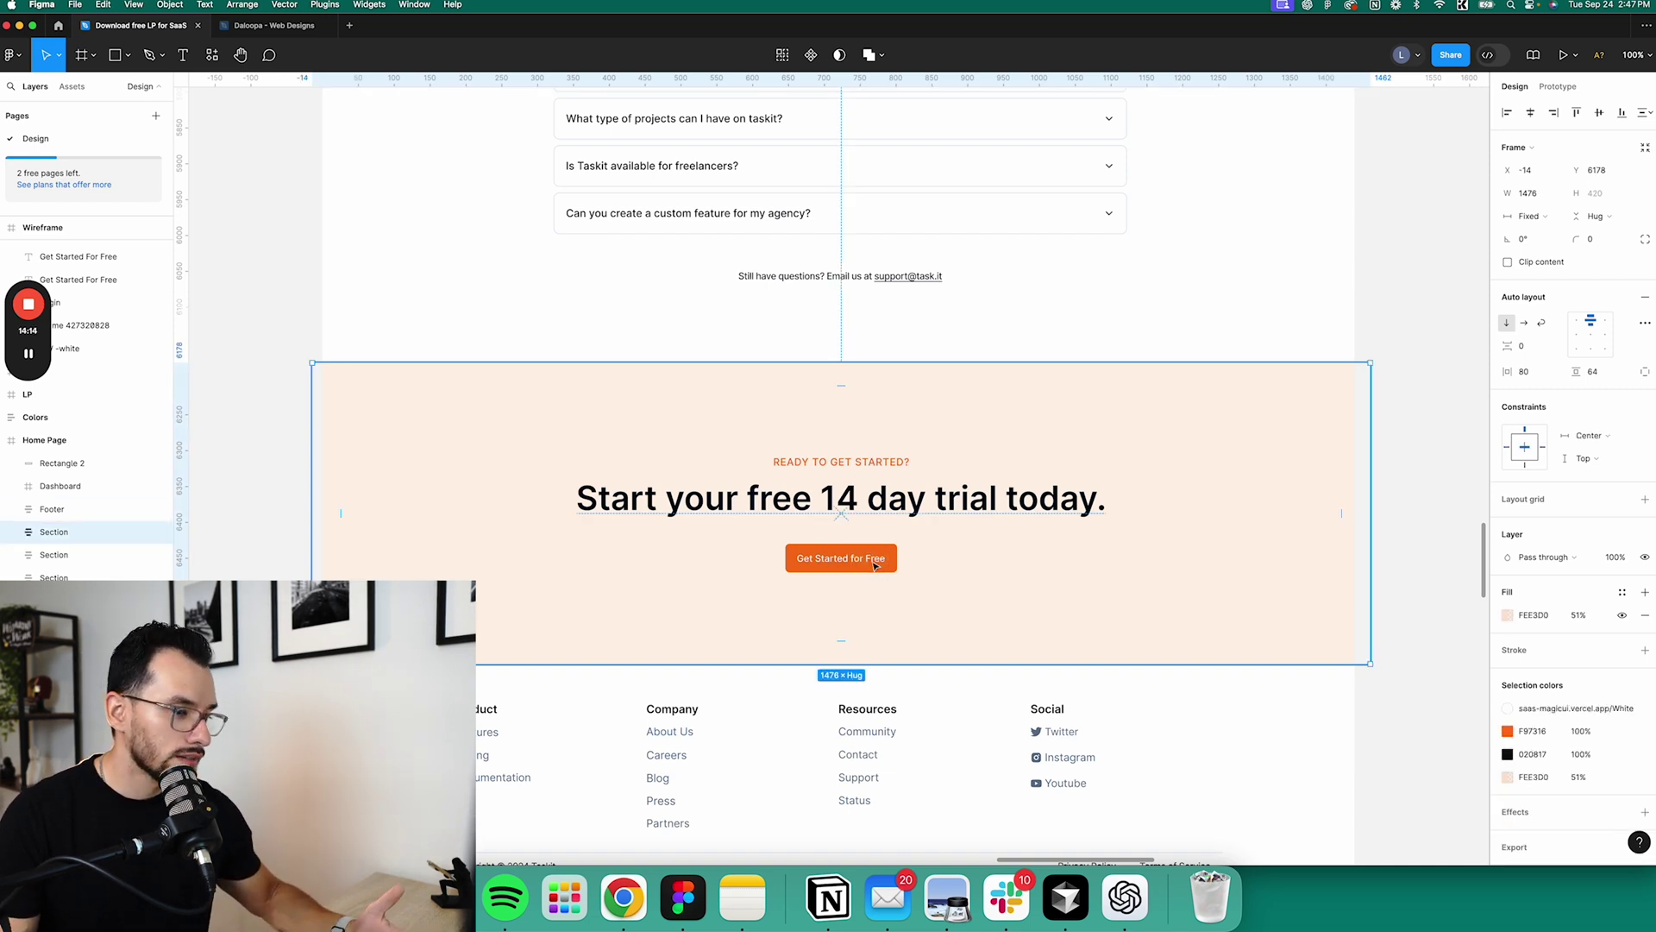
pyautogui.scroll(-3, 789, 586)
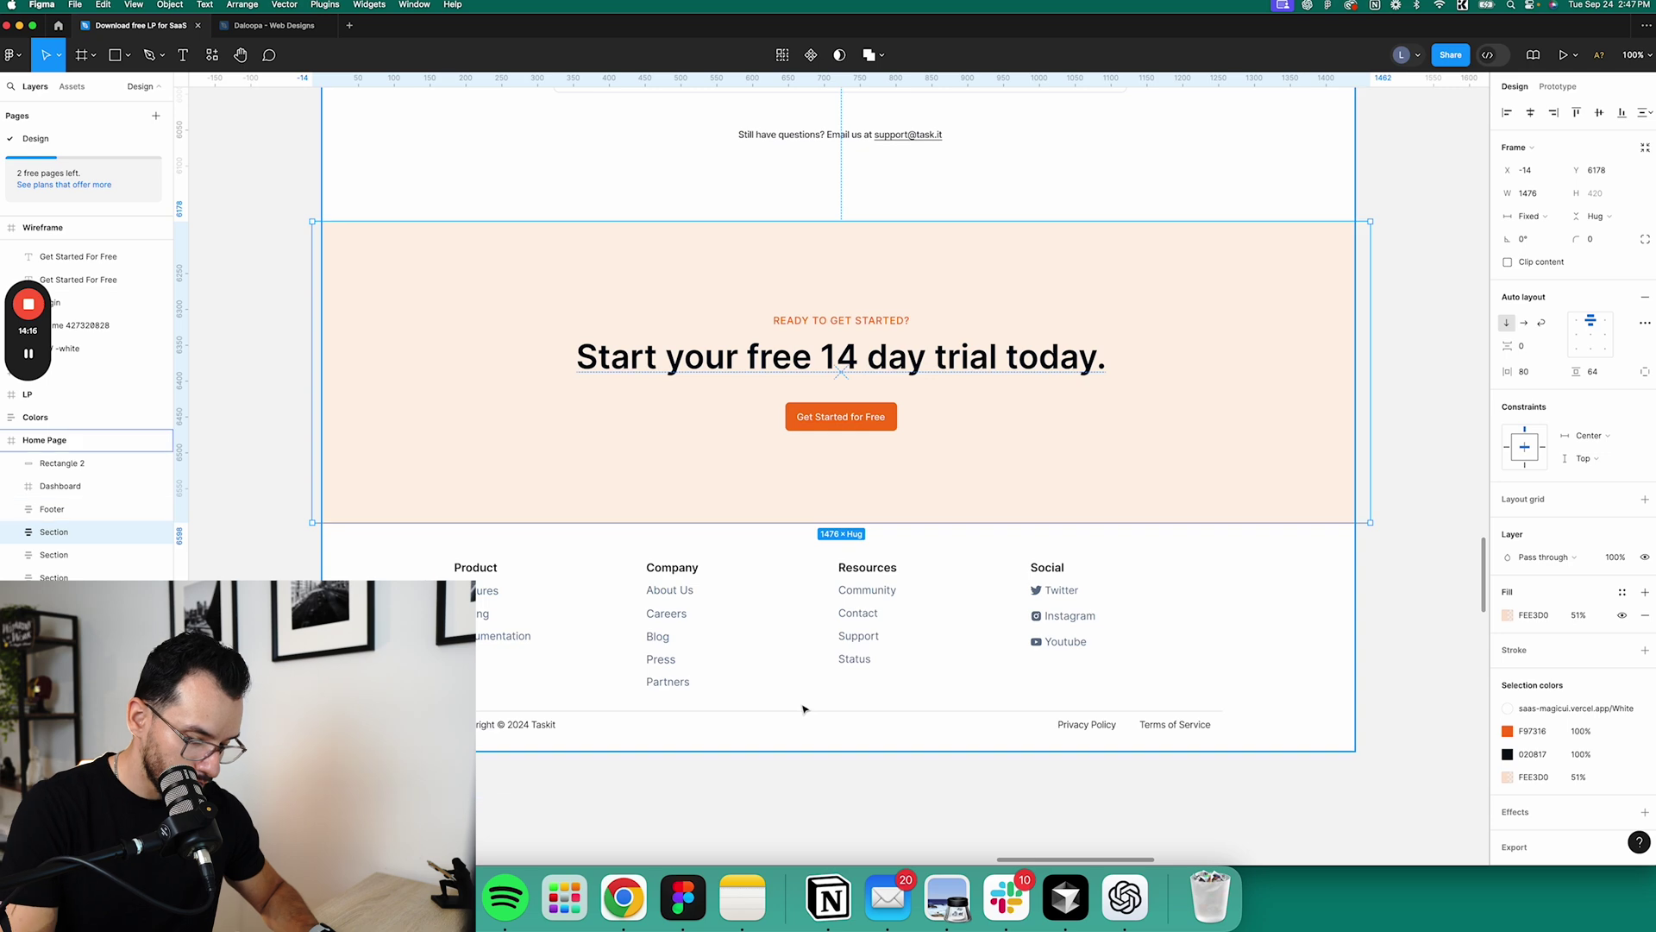
pyautogui.scroll(3, 802, 706)
pyautogui.scroll(-10, 803, 708)
pyautogui.scroll(-5, 801, 705)
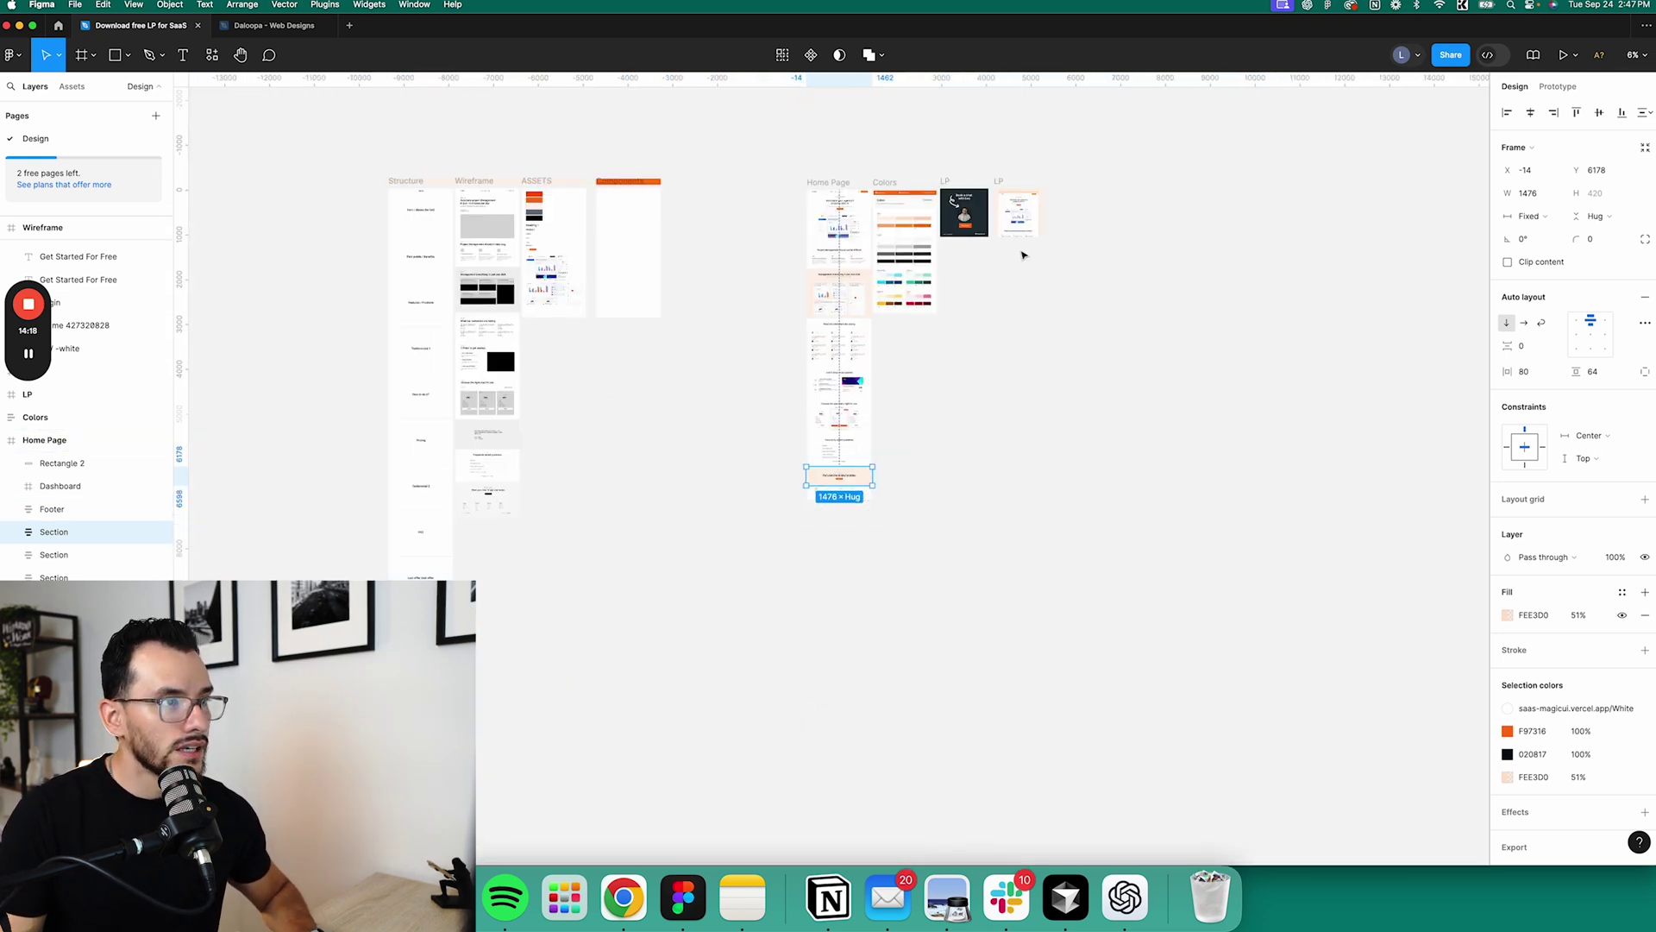
pyautogui.moveTo(1023, 255); pyautogui.dragTo(1138, 375)
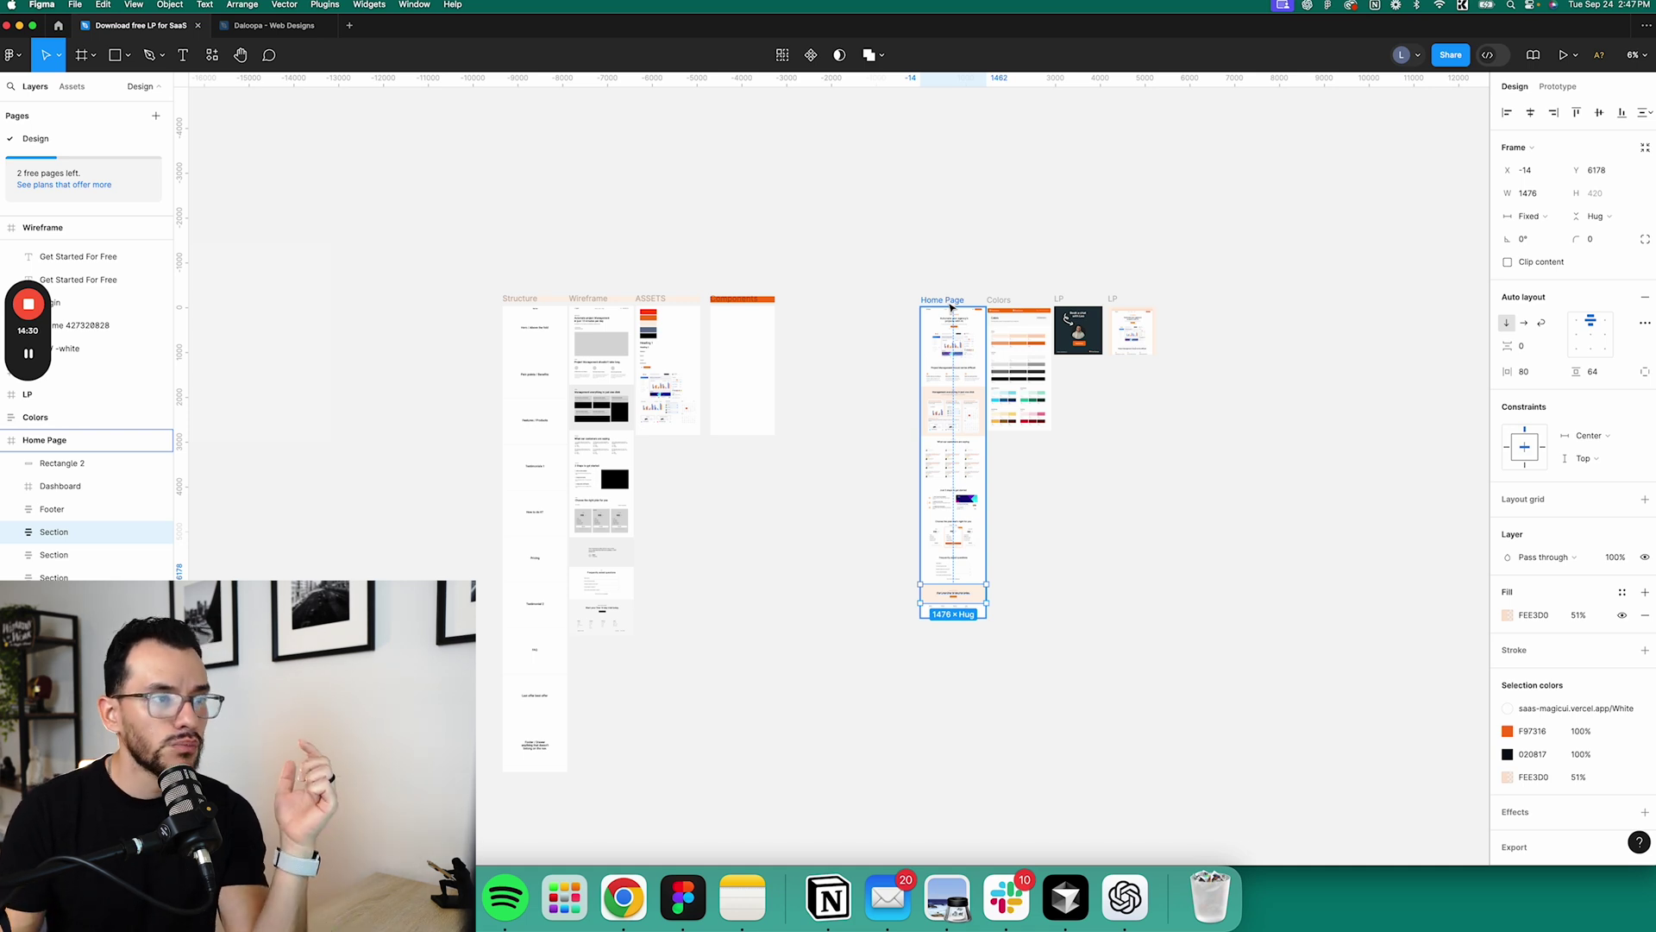
pyautogui.click(949, 302)
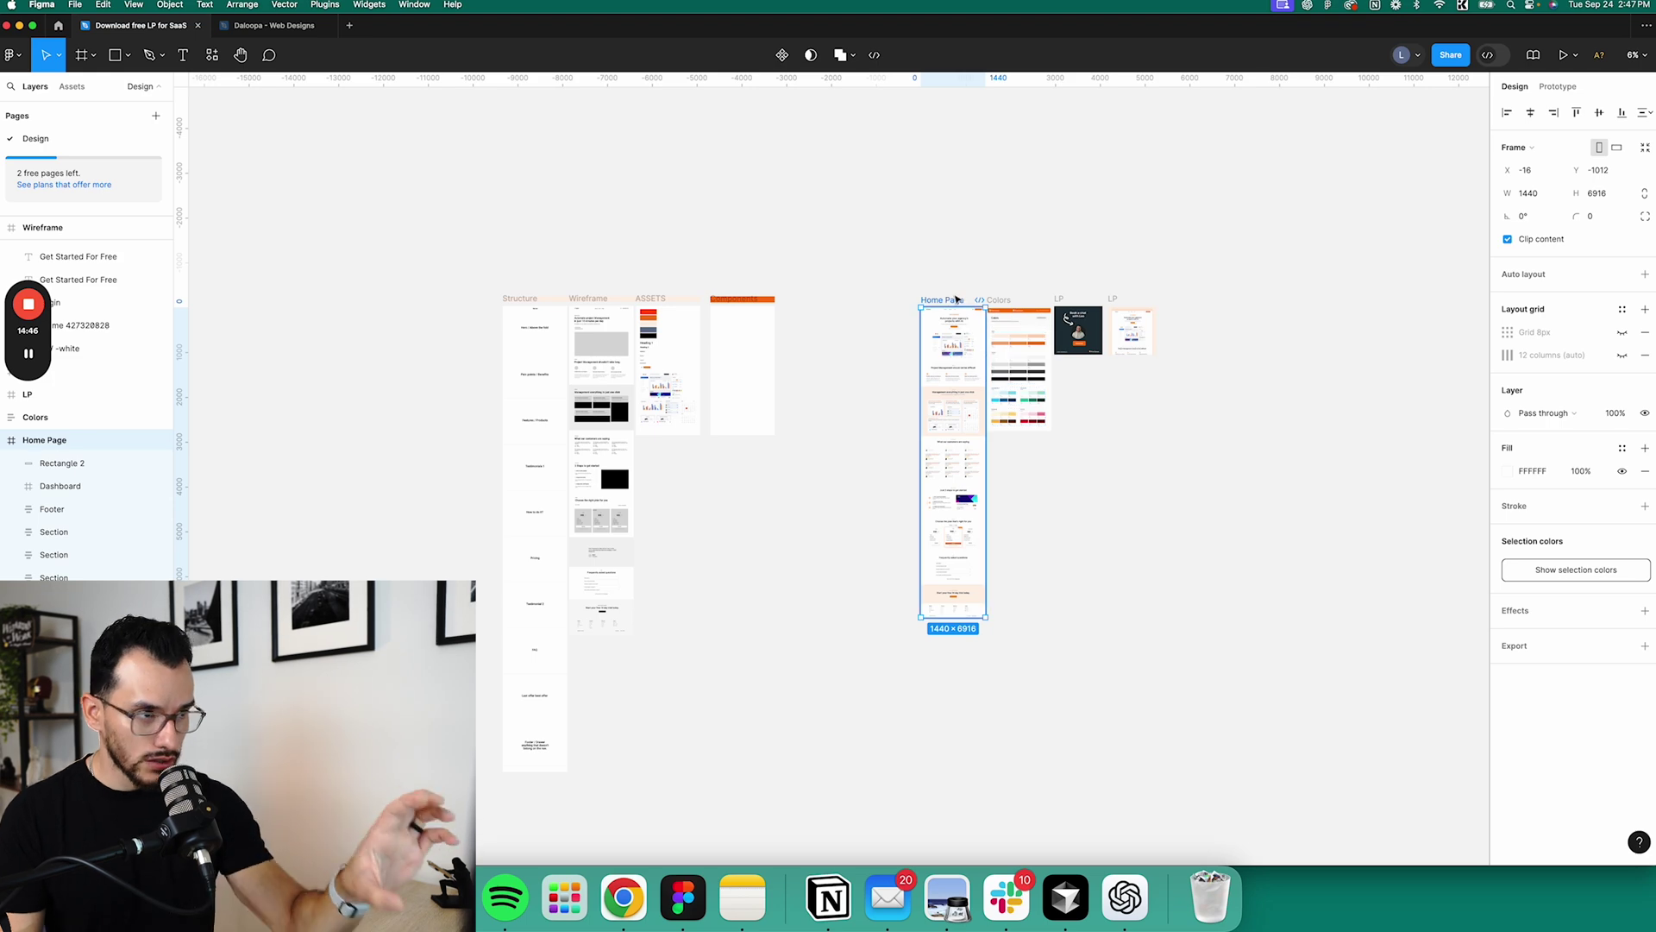
pyautogui.hotkey('shift', '2')
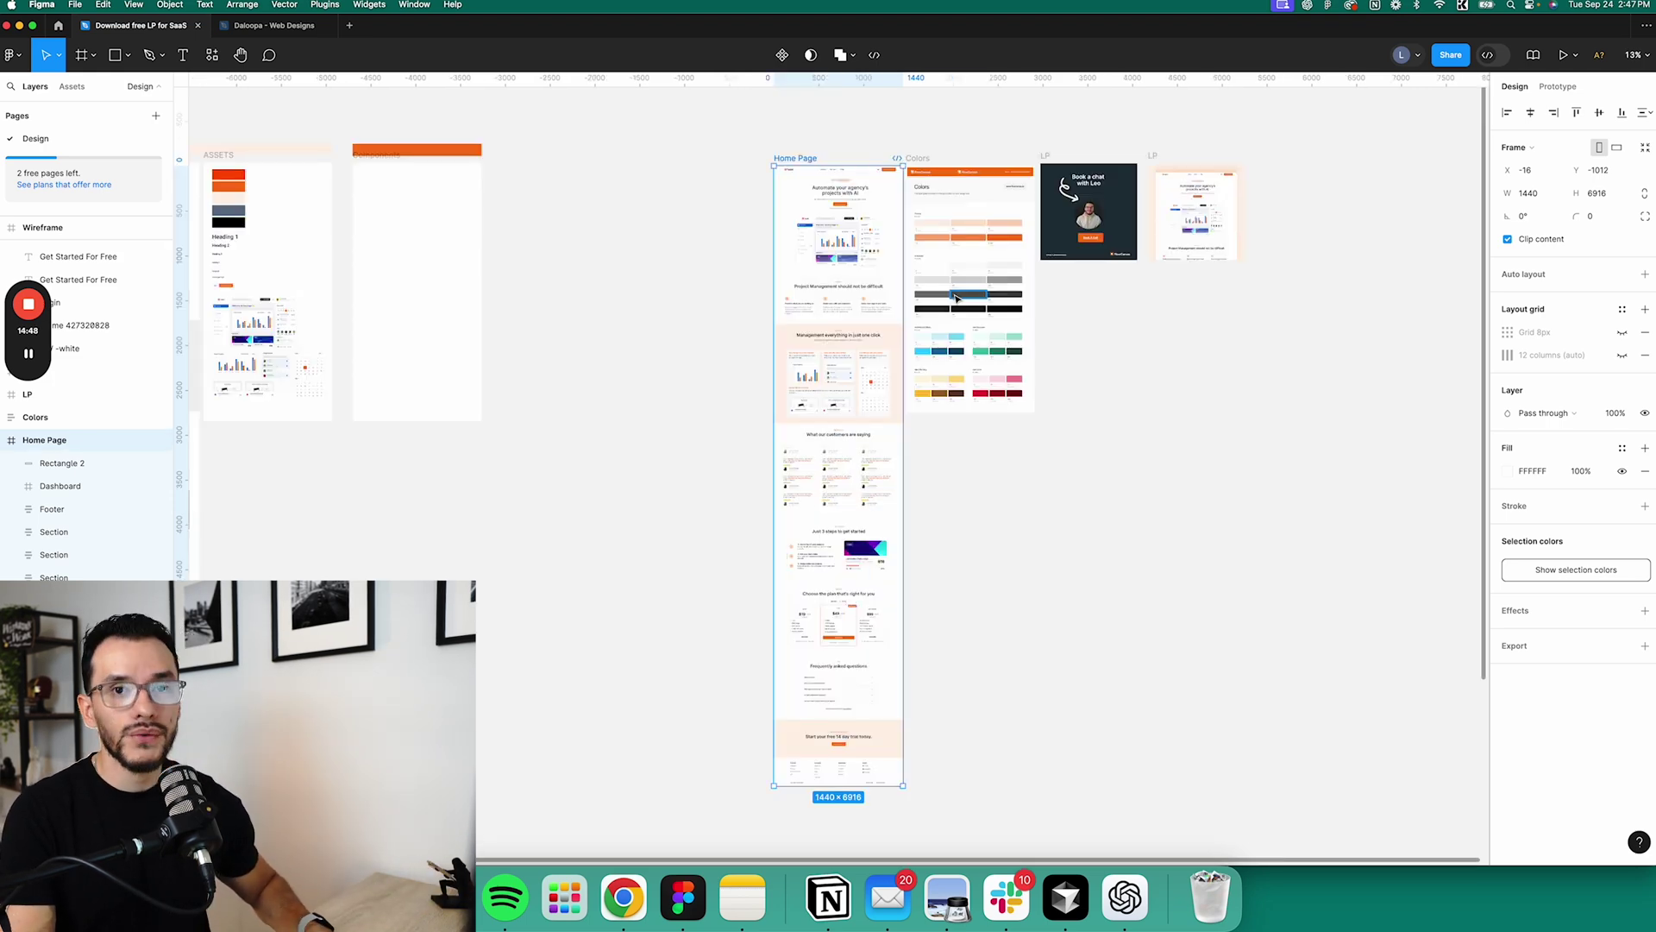
pyautogui.scroll(5, 955, 297)
pyautogui.scroll(10, 917, 369)
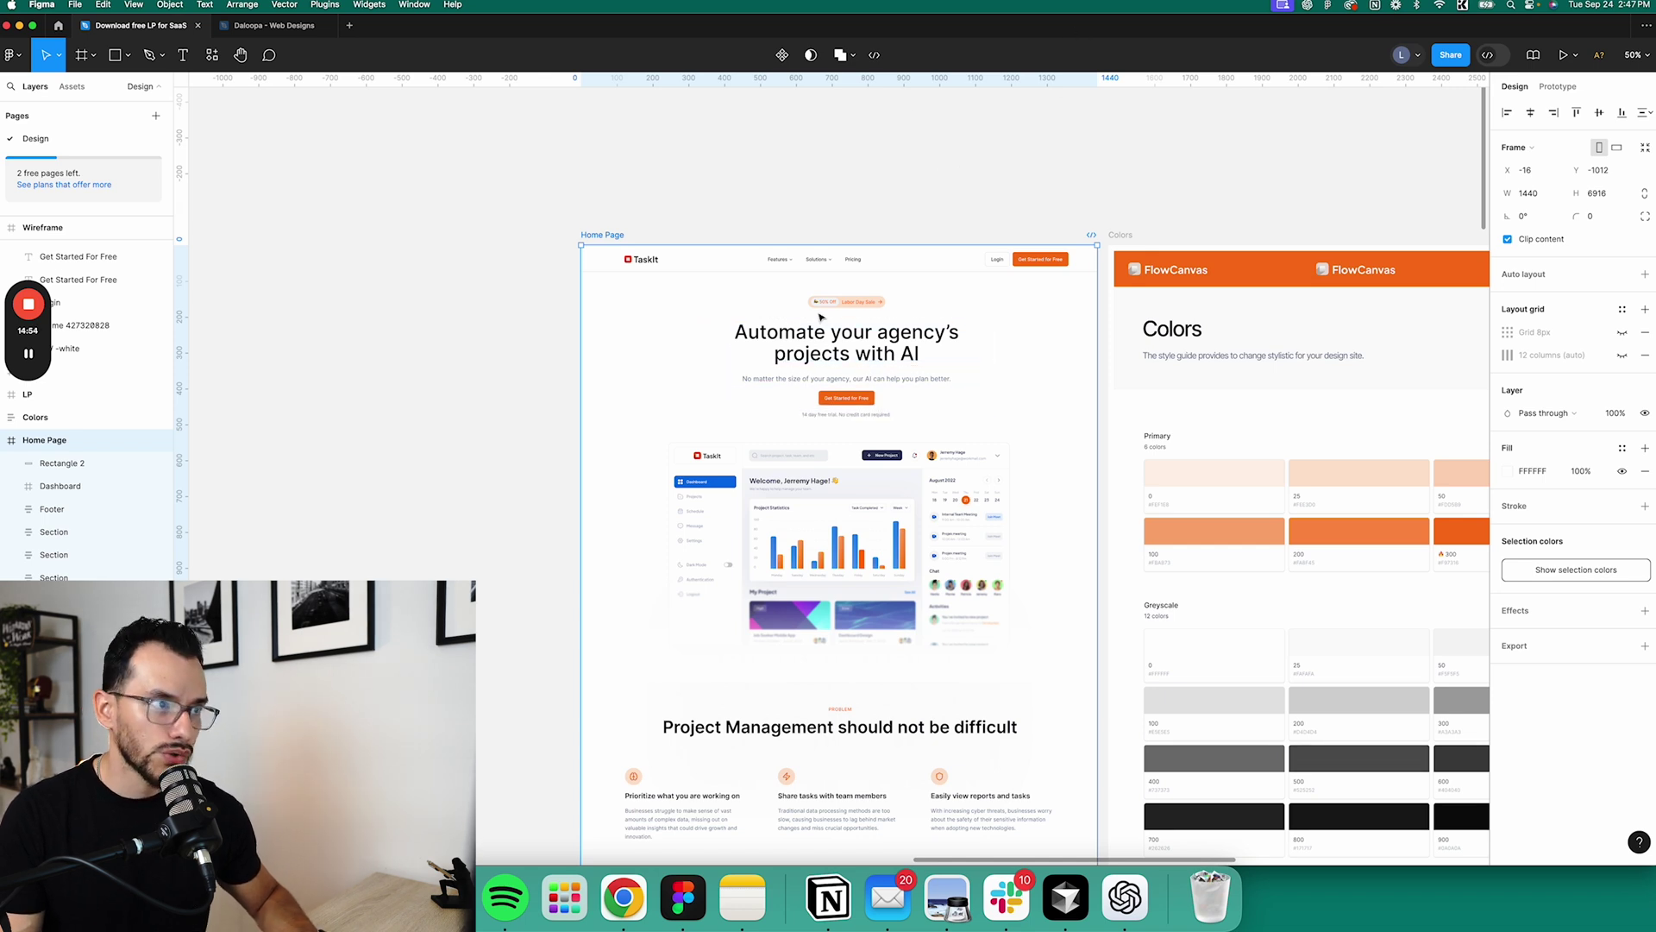
pyautogui.click(962, 162)
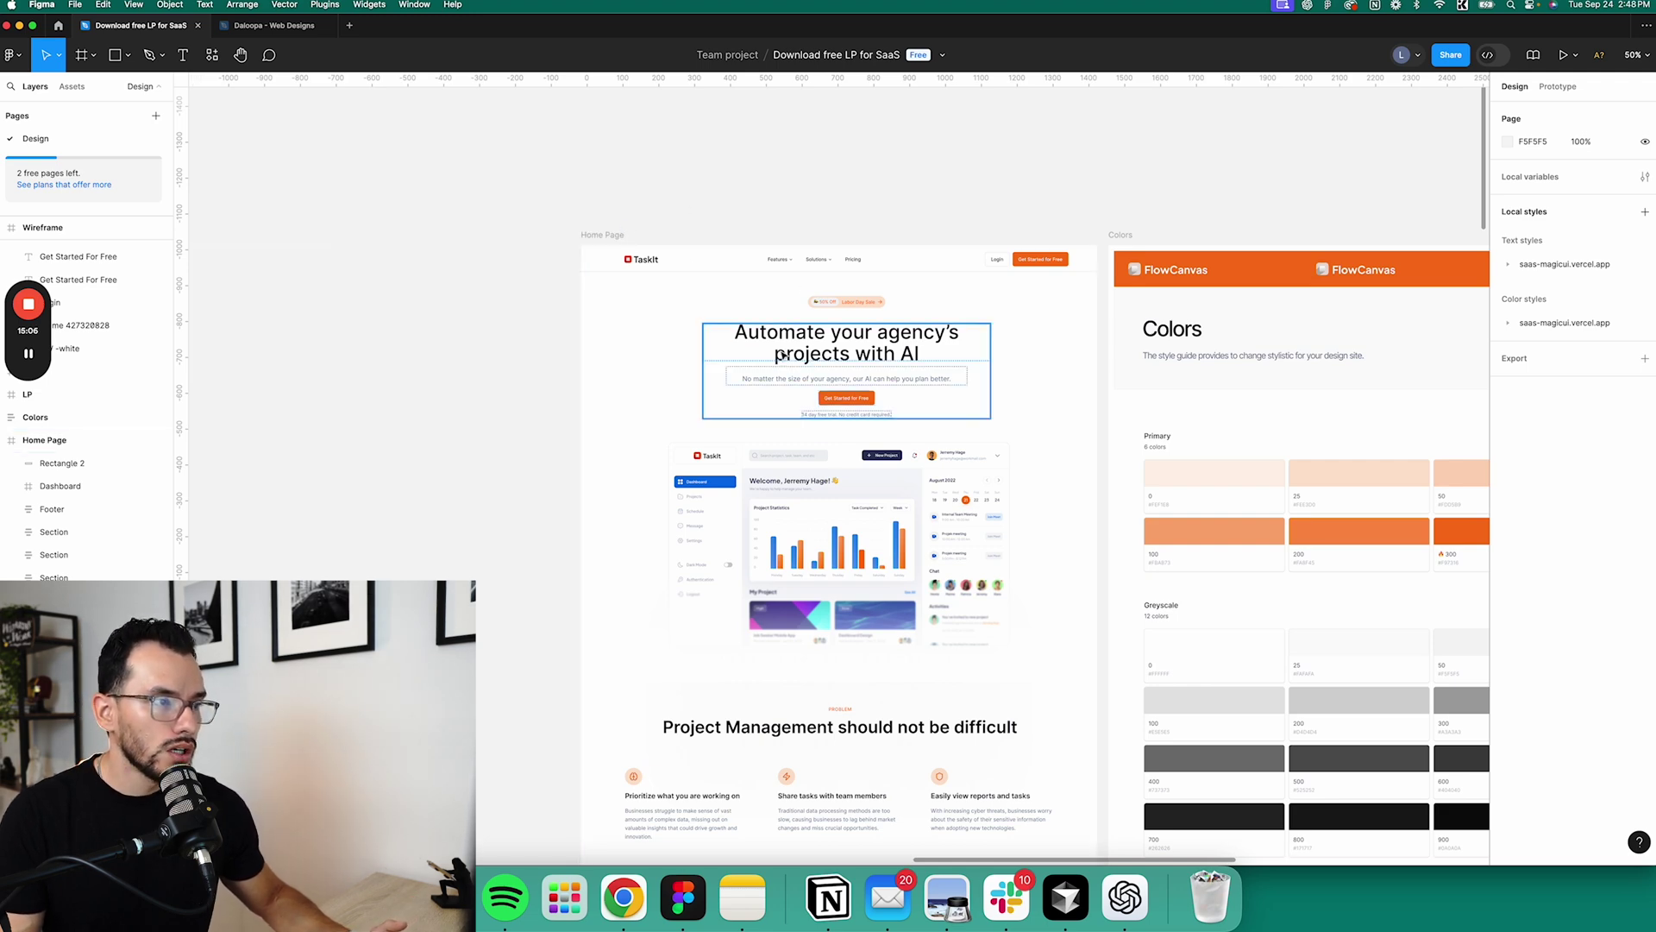
pyautogui.scroll(-5, 791, 337)
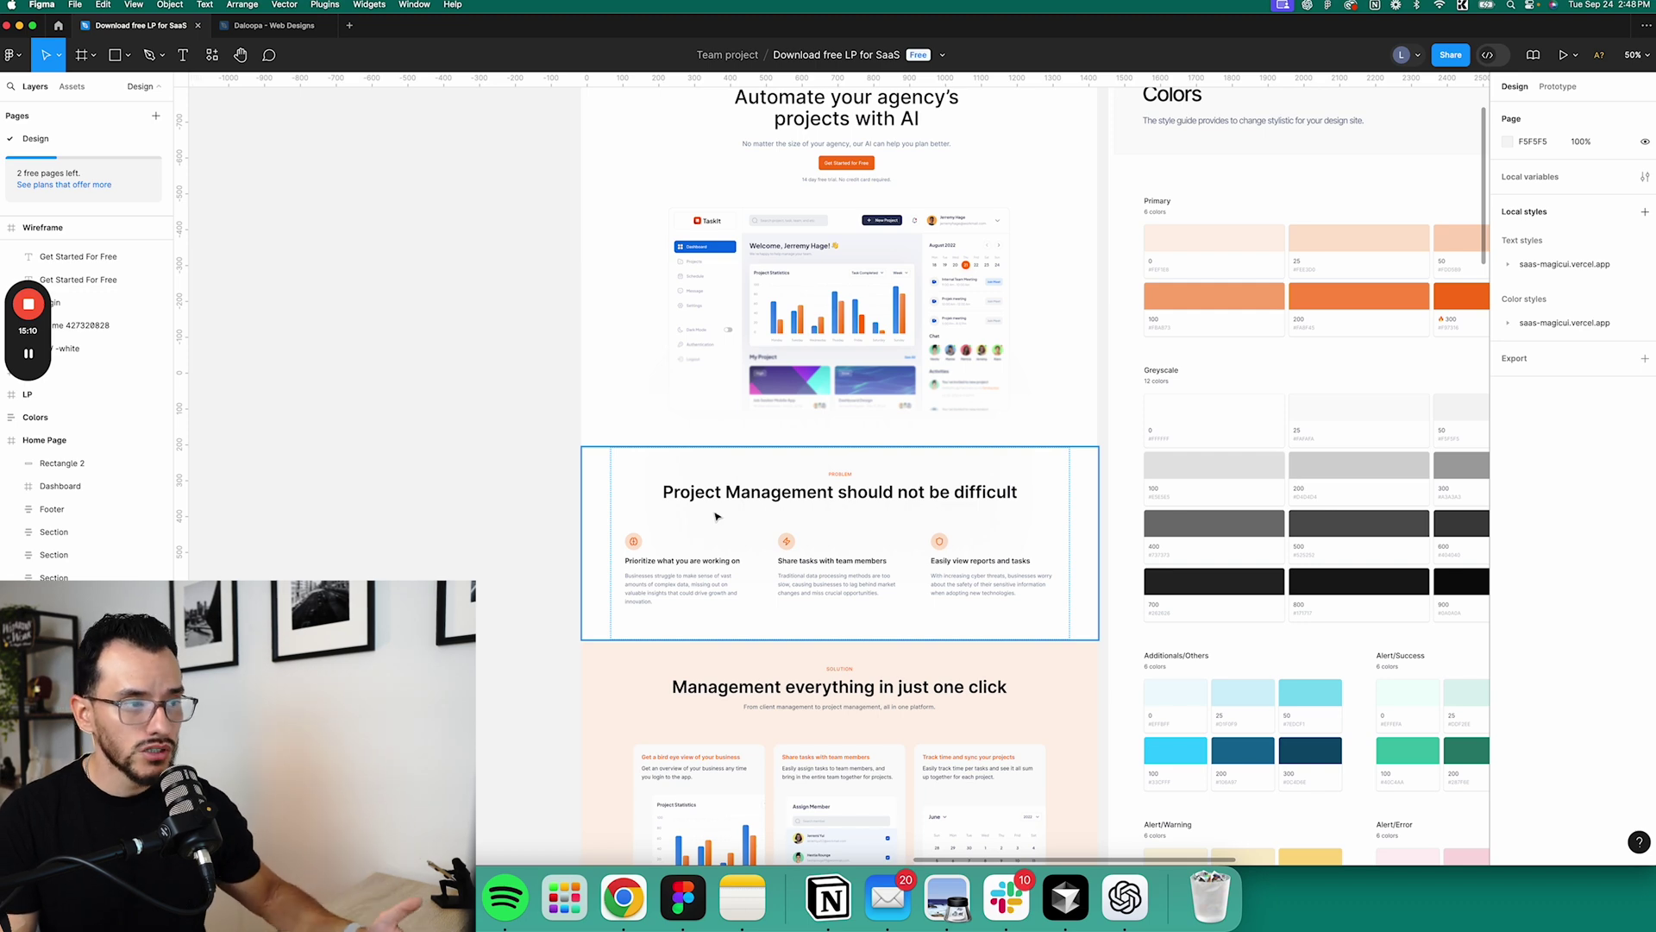
pyautogui.click(584, 468)
pyautogui.scroll(-5, 656, 440)
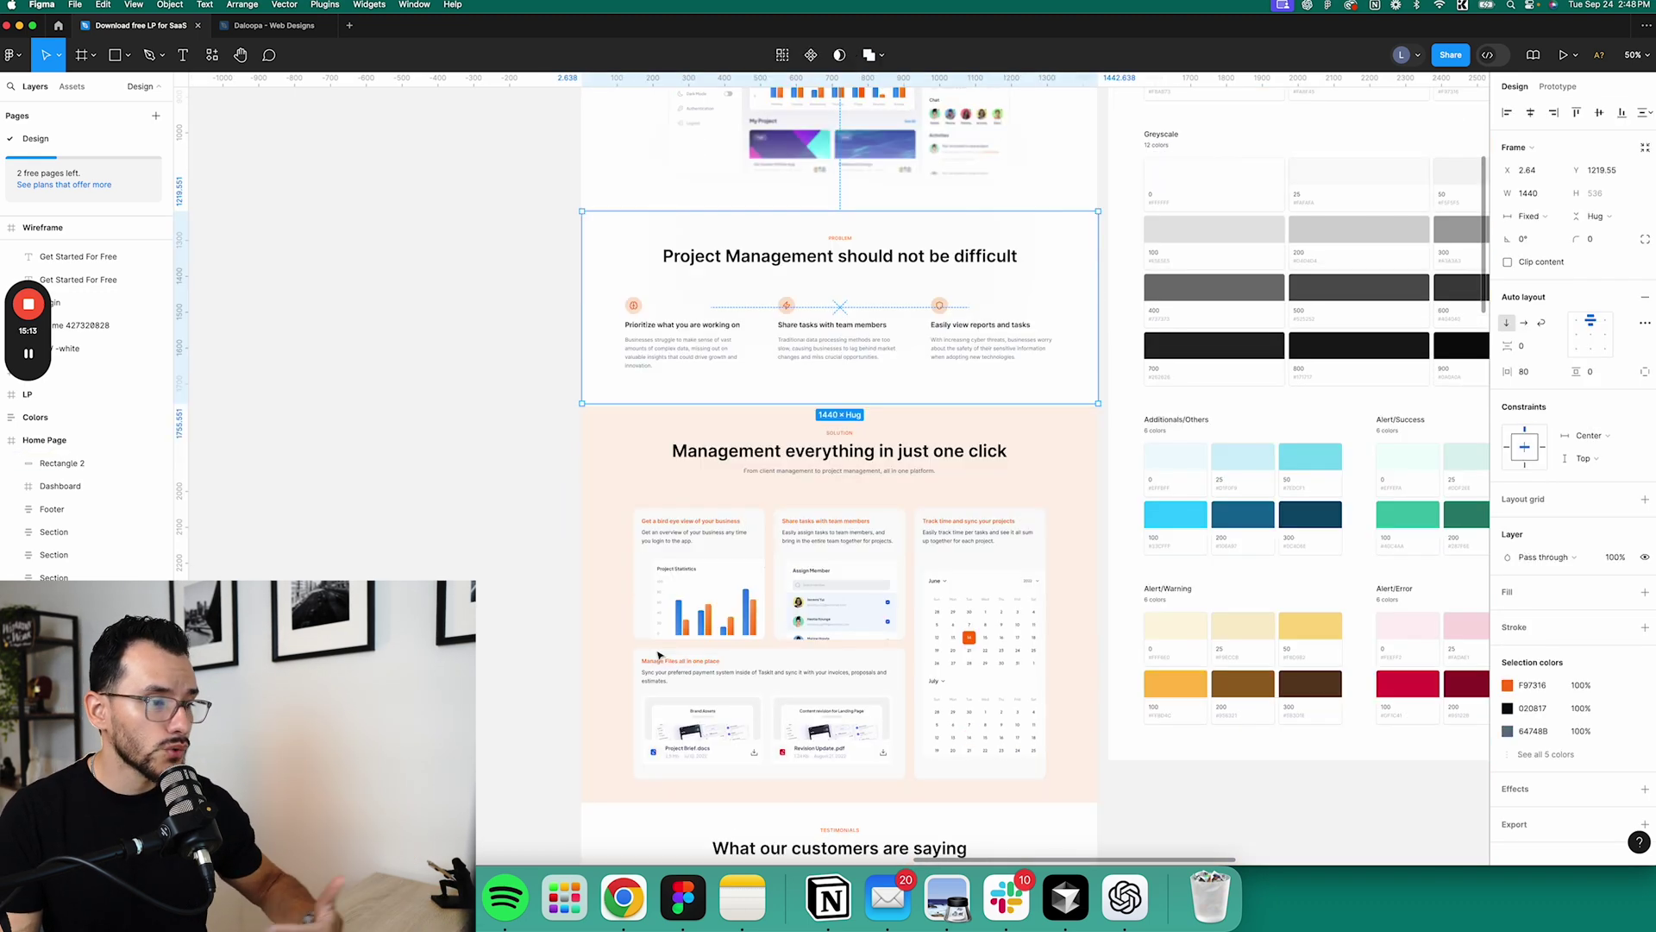
pyautogui.click(682, 435)
pyautogui.scroll(-5, 682, 440)
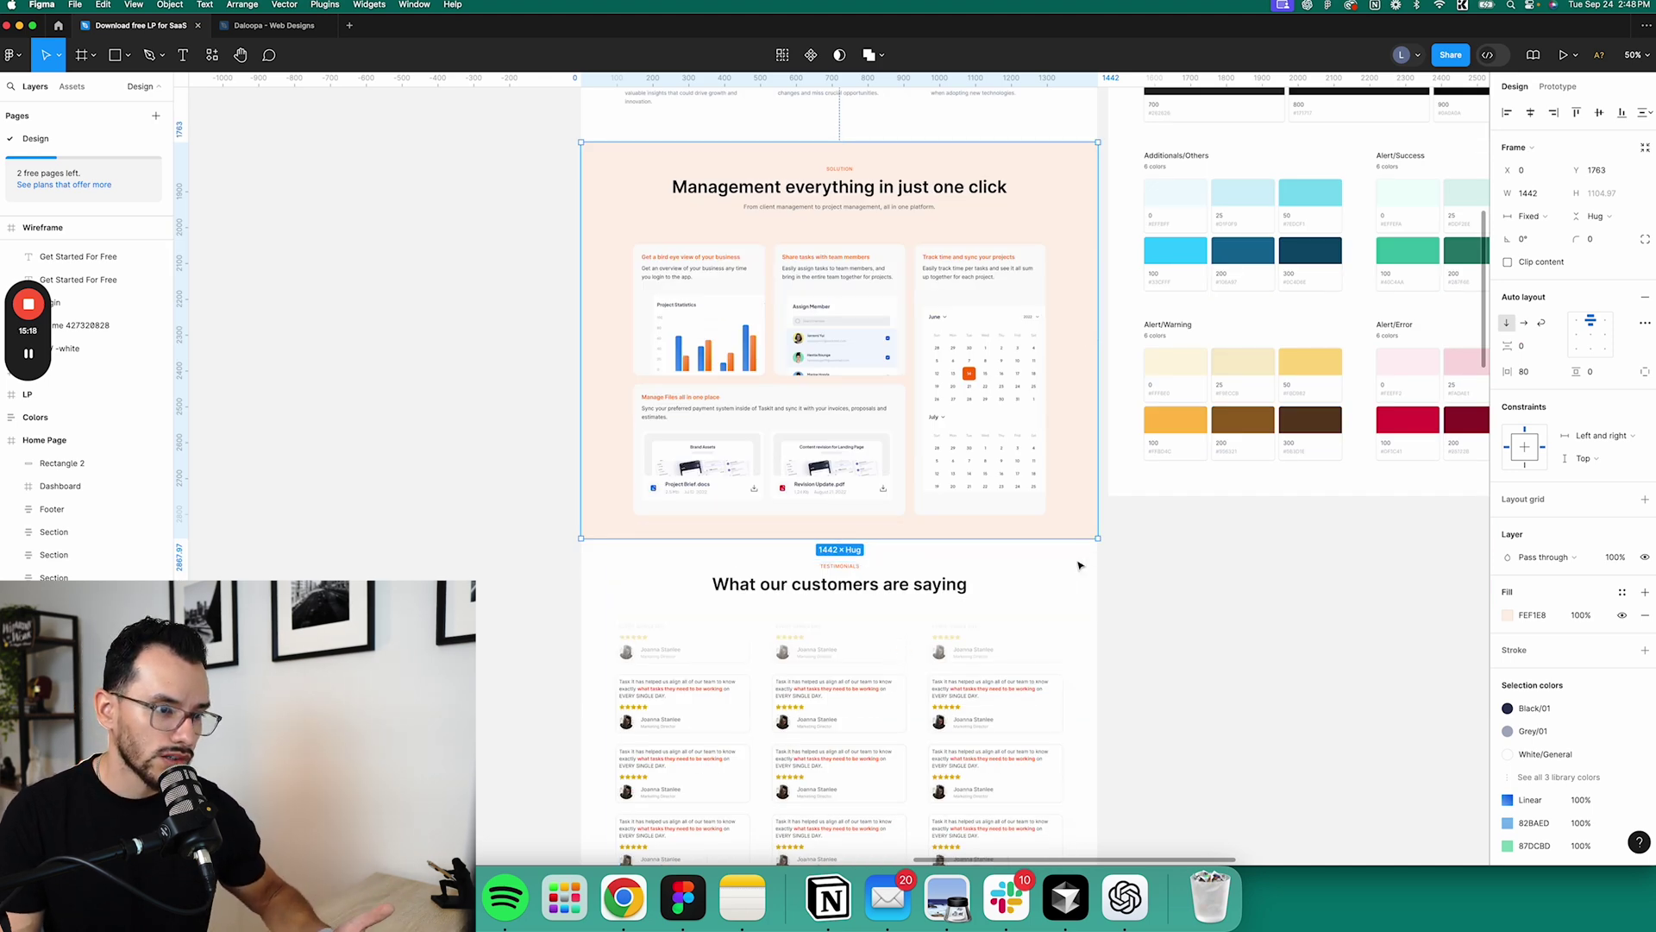
pyautogui.press('super+minus')
pyautogui.press('super+minus')
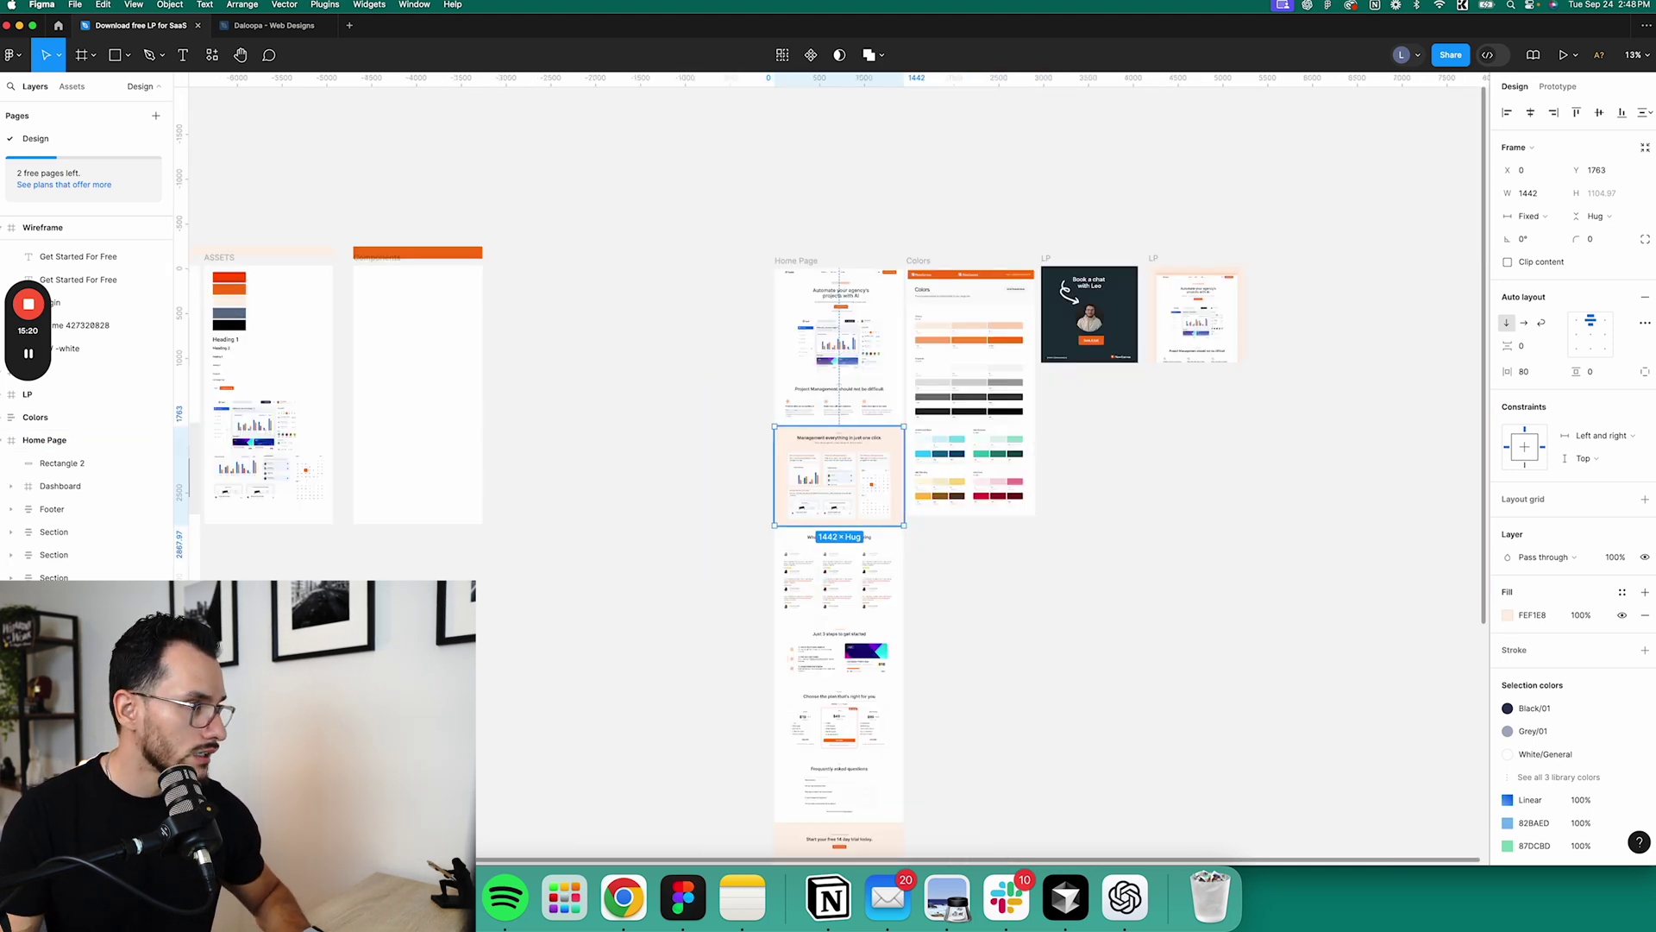
pyautogui.moveTo(216, 622); pyautogui.dragTo(769, 561)
pyautogui.moveTo(1287, 575); pyautogui.dragTo(952, 458)
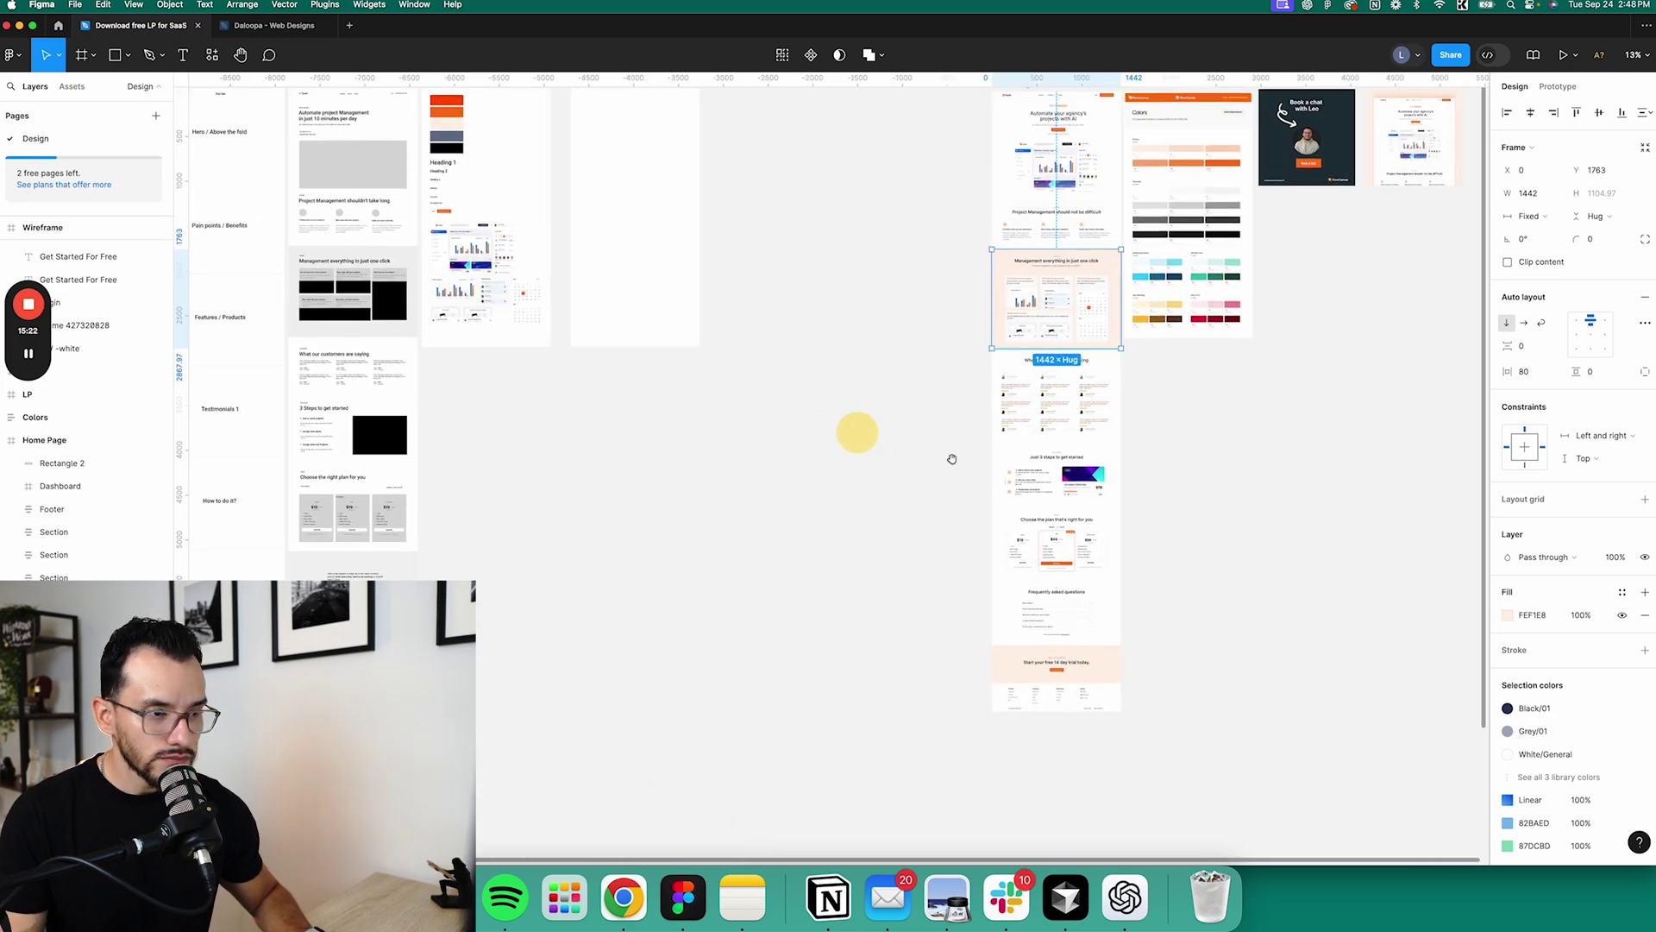